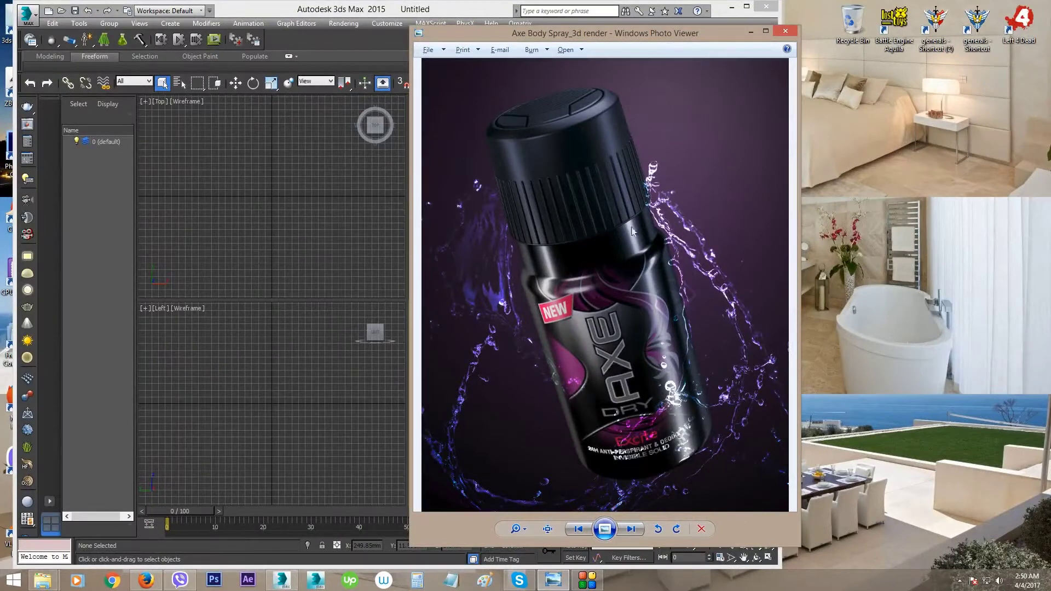
- Zoom into the Axe Body Spray reference photo and pan to inspect the ribbed cap and shoulder
drag(618, 42, 564, 35)
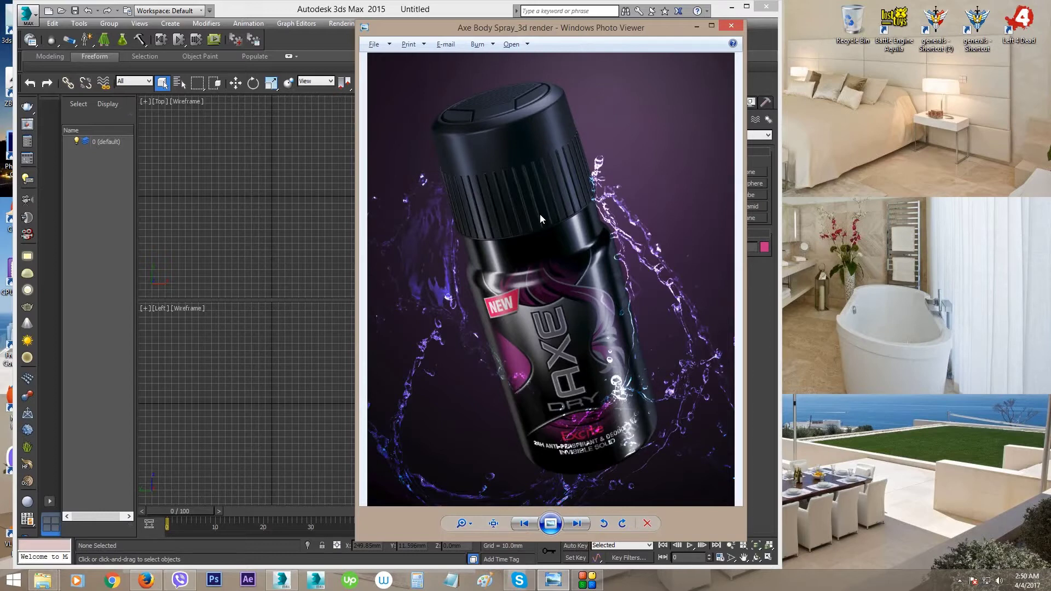
scroll(540, 214, up, 3)
drag(537, 180, 535, 314)
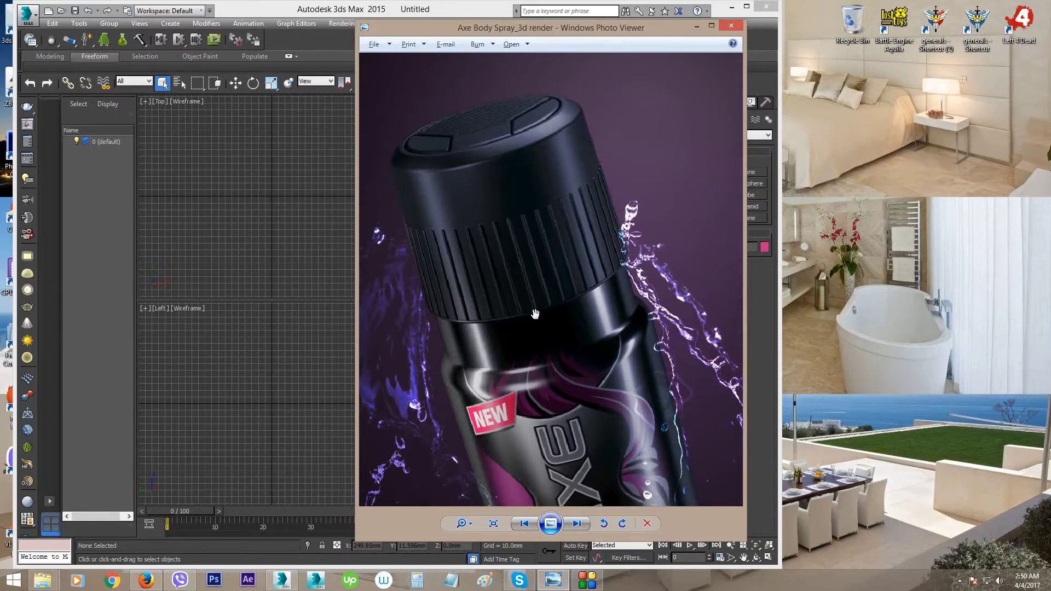
drag(535, 314, 559, 259)
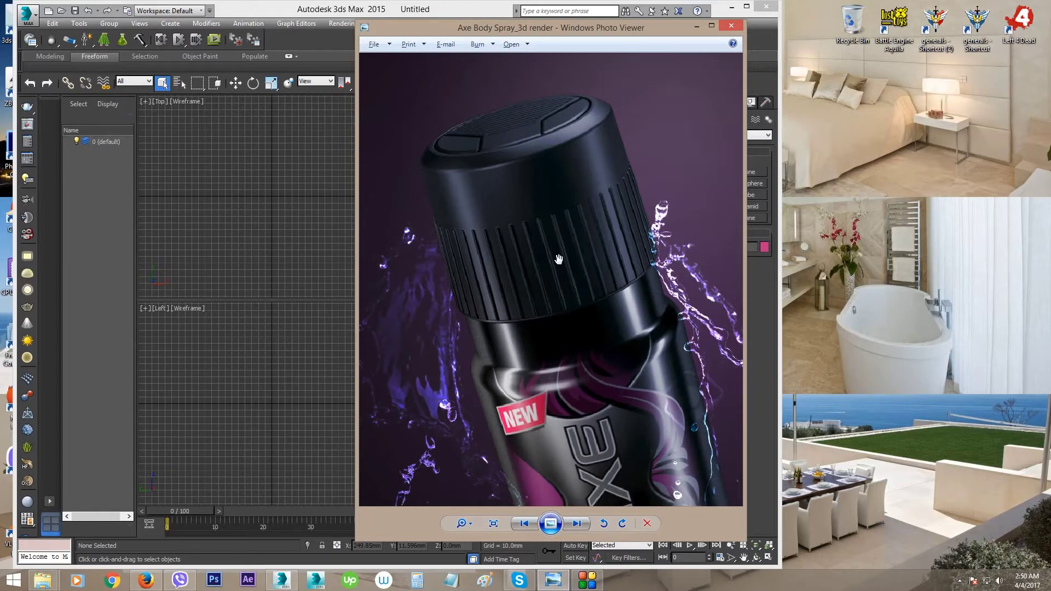
scroll(563, 257, down, 3)
scroll(563, 257, up, 5)
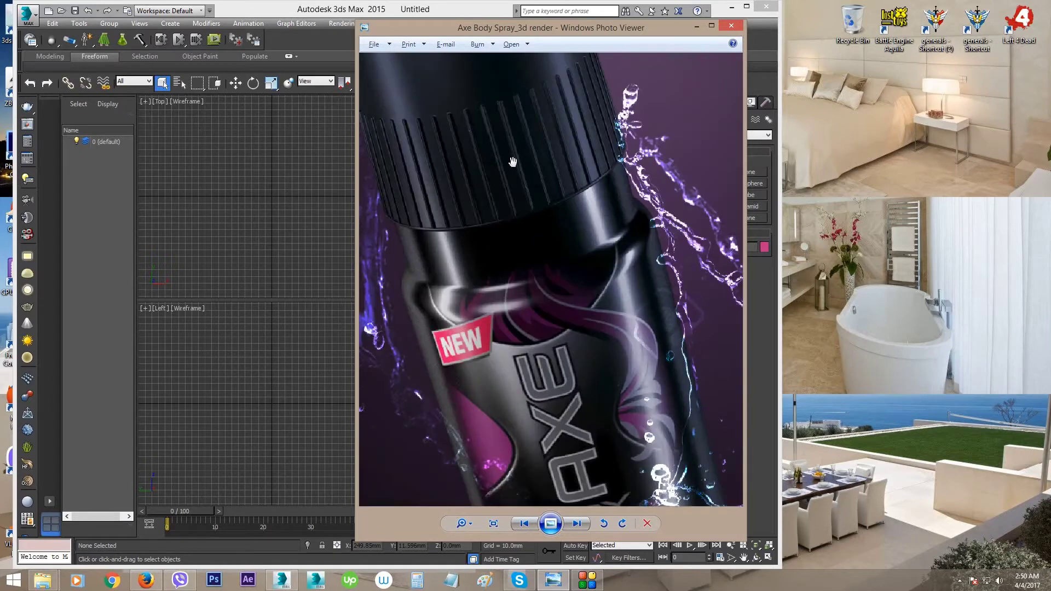
drag(523, 167, 564, 279)
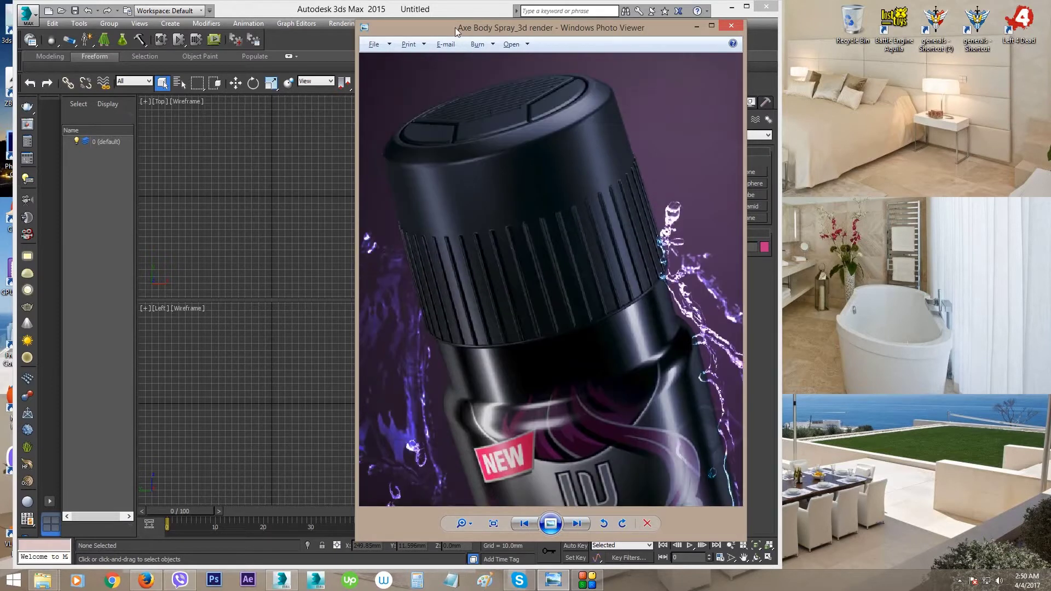
drag(488, 31, 747, 76)
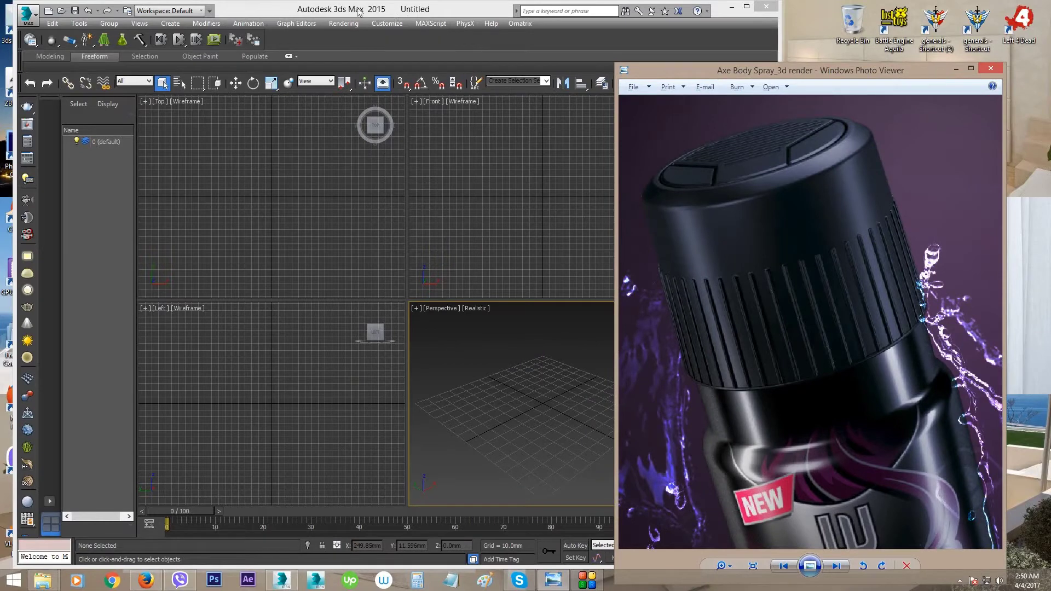
- Move the reference photo over the 3ds Max viewports and zoom out until the whole can fits
drag(684, 77, 446, 69)
scroll(540, 274, down, 5)
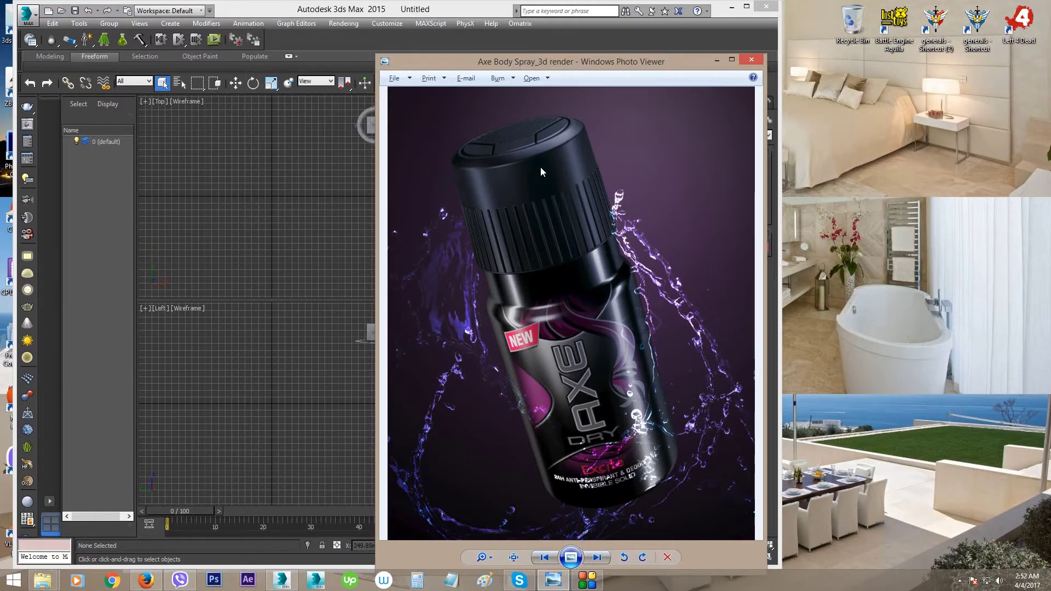
scroll(674, 211, up, 1)
scroll(615, 294, down, 1)
- Shift the reference photo to the right edge and bring 3ds Max to the front
drag(457, 63, 825, 36)
click(466, 11)
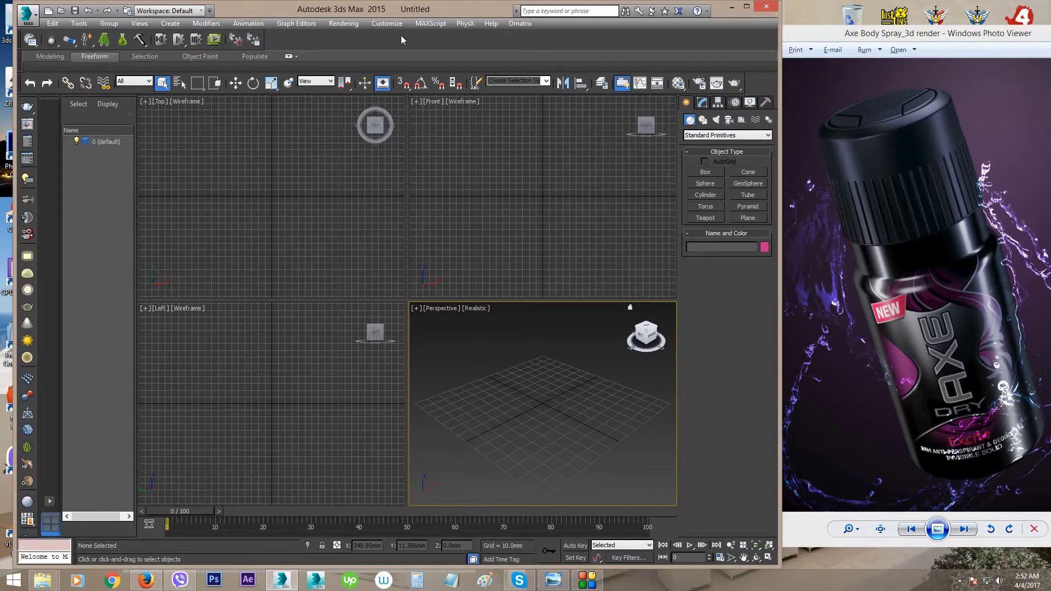
- Reset 3ds Max to a blank scene from the application menu, confirming with Yes
click(31, 21)
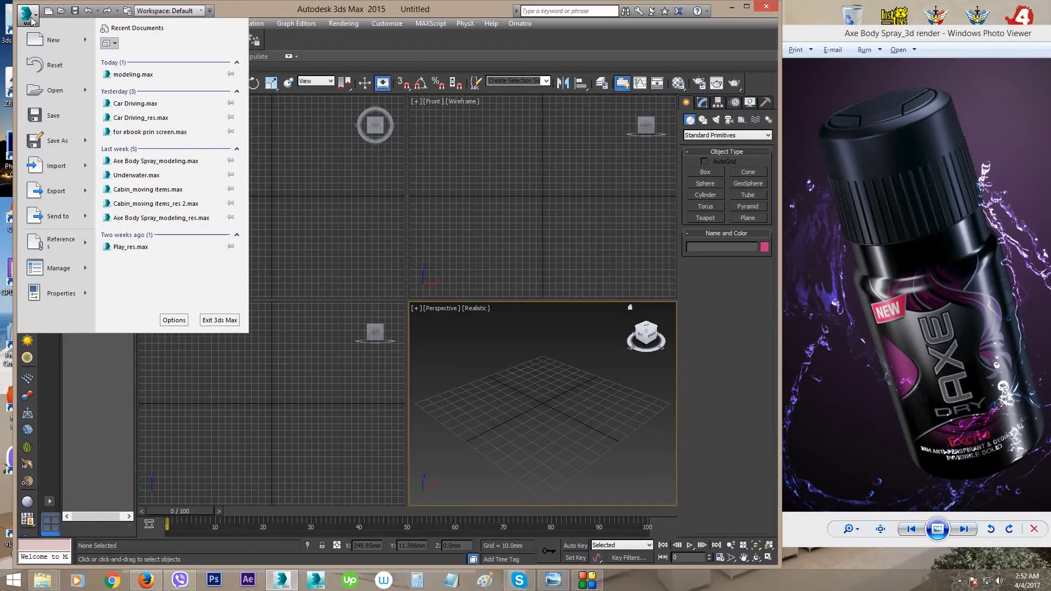
click(54, 65)
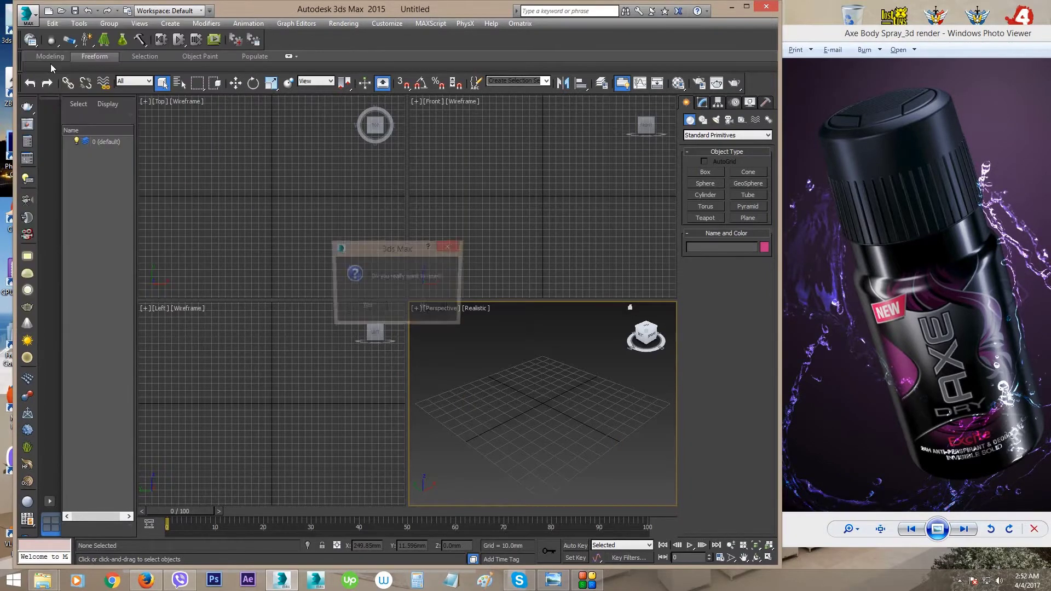
click(365, 308)
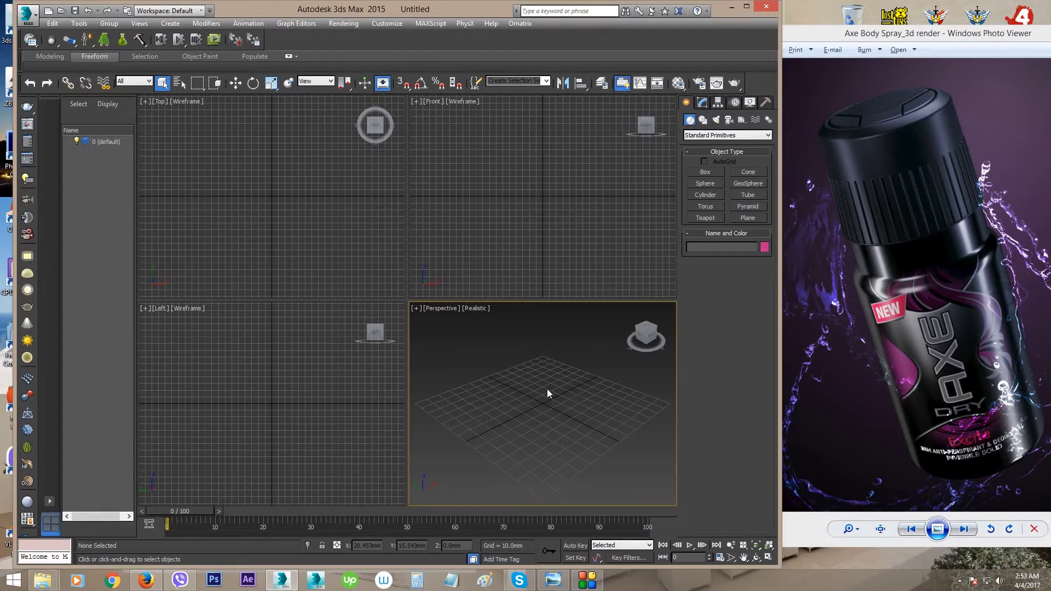
click(392, 208)
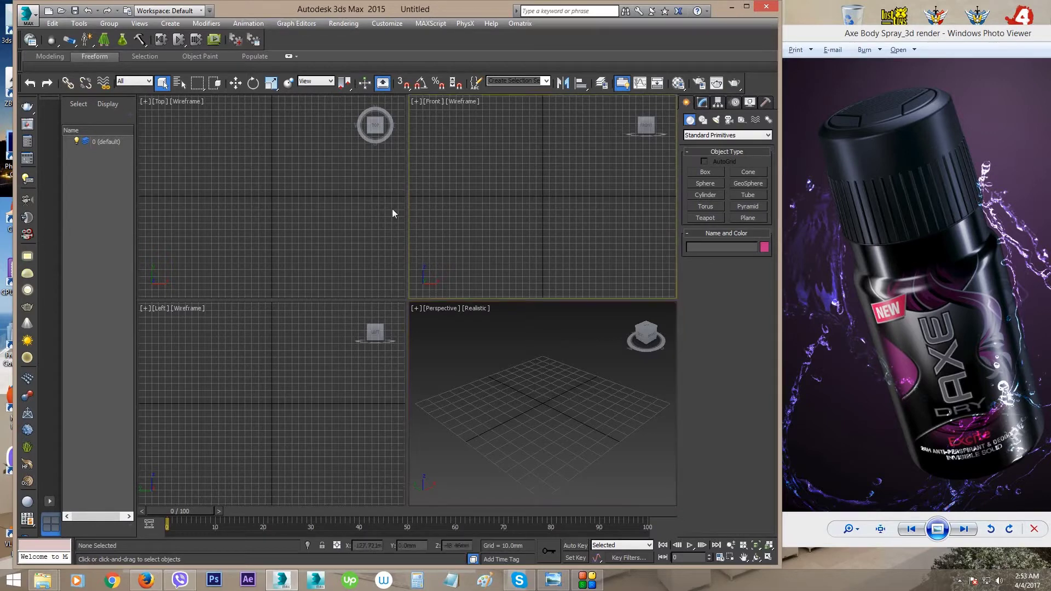
click(247, 339)
click(504, 367)
click(530, 193)
click(303, 296)
click(393, 379)
click(498, 373)
click(529, 240)
click(328, 269)
click(271, 400)
click(487, 389)
click(494, 277)
click(512, 379)
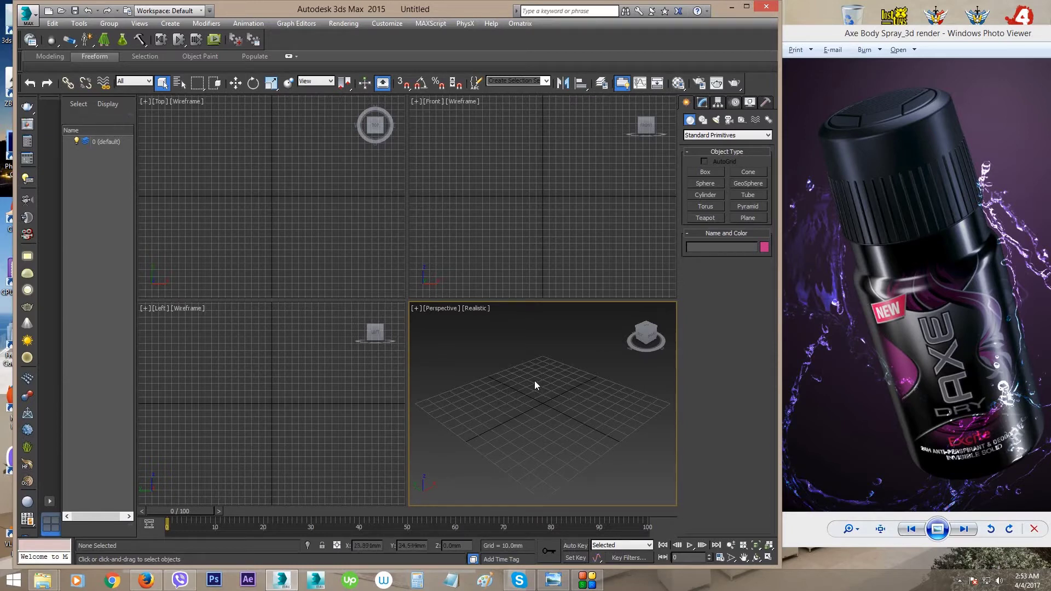
click(528, 150)
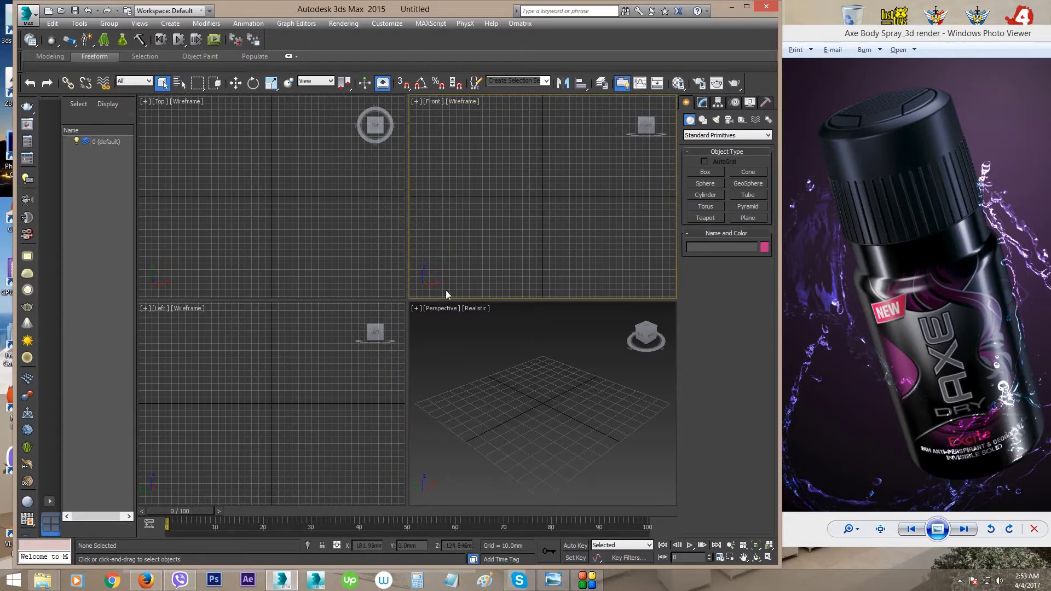
click(479, 403)
click(305, 211)
click(383, 323)
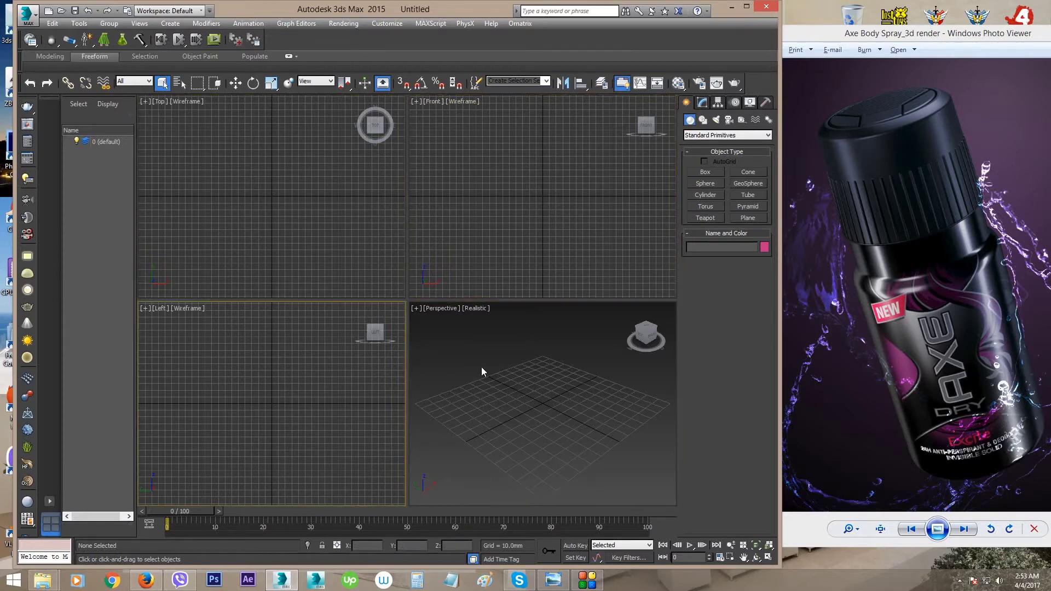
click(482, 368)
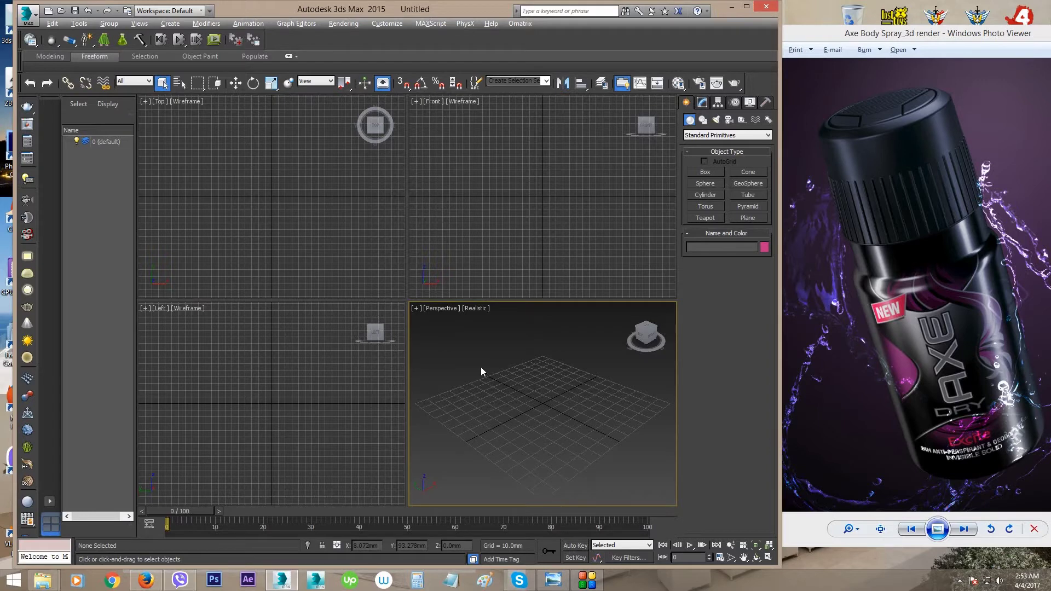
- Maximize the Perspective viewport with Alt+W and bring up its point-of-view menu
key(alt+w)
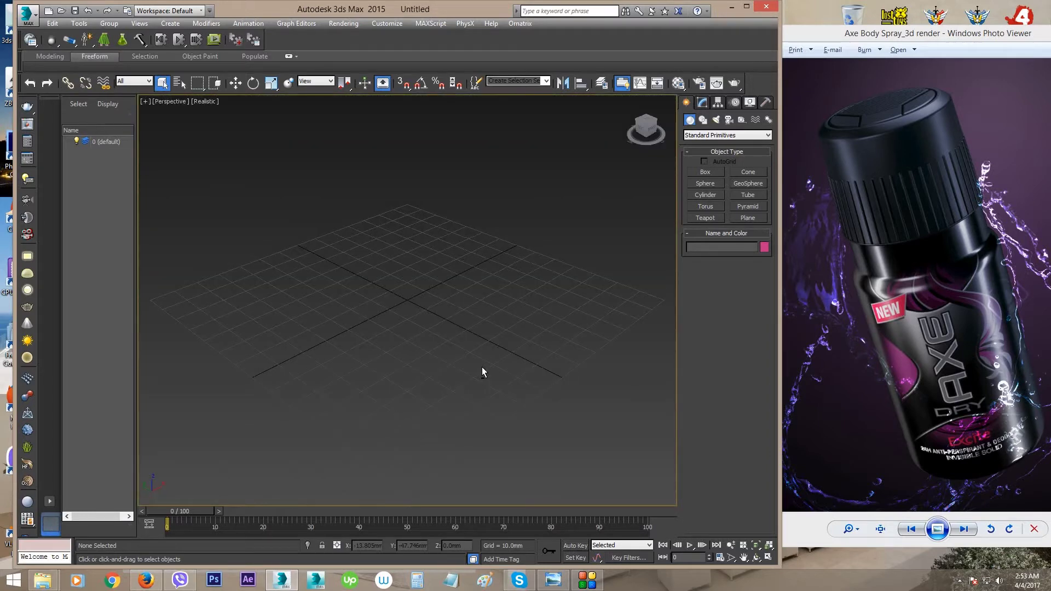
key(alt+w)
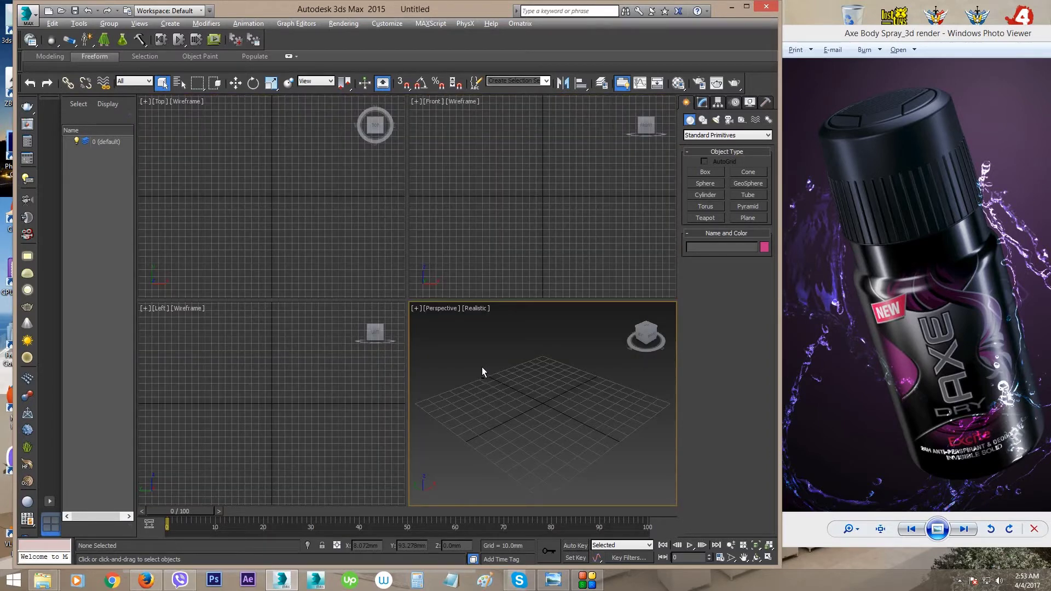
key(alt+w)
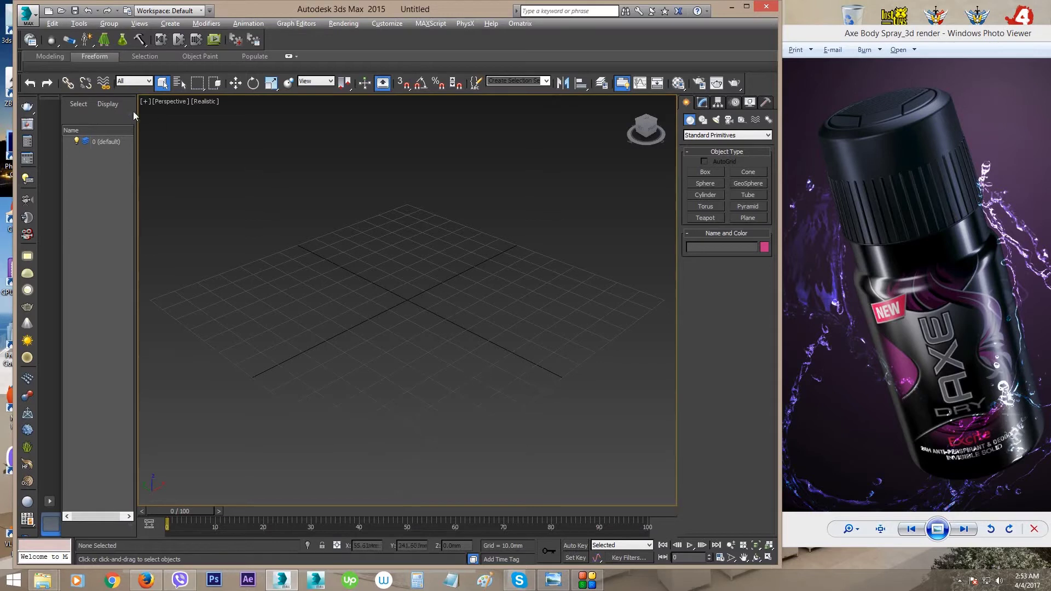
click(169, 103)
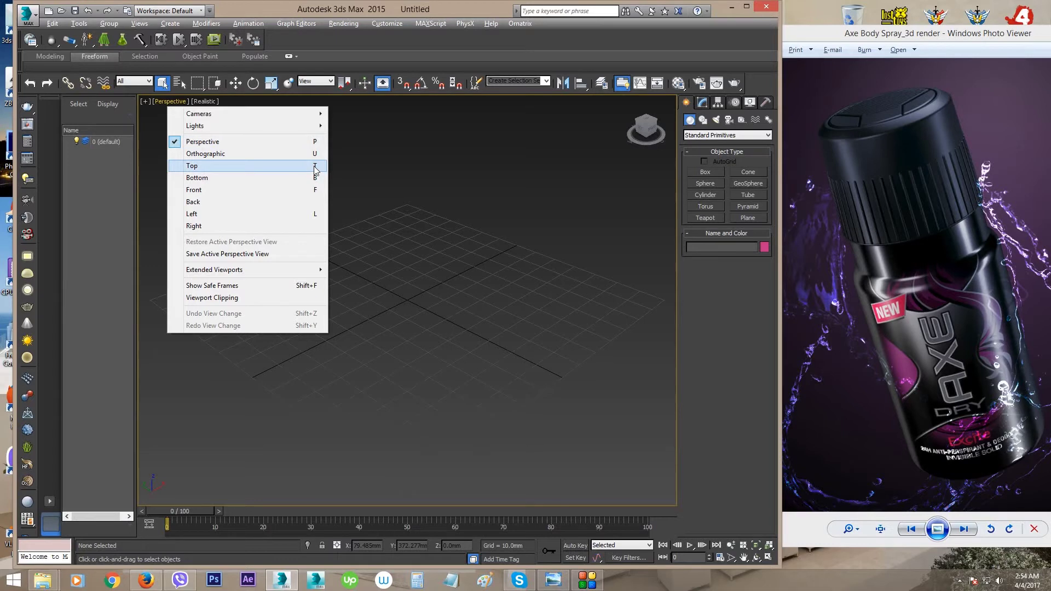
- Dismiss the point-of-view menu, keeping the maximized Perspective view
click(489, 288)
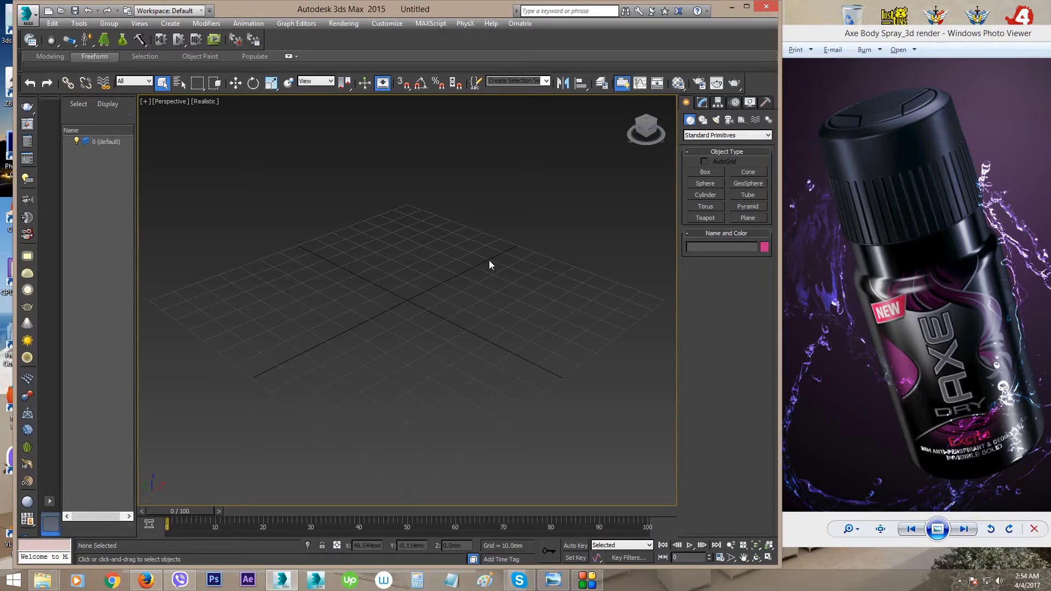
scroll(488, 262, down, 3)
scroll(458, 273, up, 3)
scroll(455, 277, down, 3)
scroll(454, 275, up, 4)
middle_drag(460, 265, 436, 253)
mouse_move(432, 280)
alt+middle_down()
mouse_move(514, 287)
mouse_move(378, 274)
mouse_move(564, 286)
mouse_move(392, 269)
mouse_move(507, 287)
mouse_move(382, 279)
mouse_move(443, 297)
mouse_move(632, 293)
mouse_move(471, 294)
mouse_move(336, 271)
mouse_move(480, 273)
mouse_move(427, 272)
mouse_move(433, 345)
mouse_move(409, 285)
mouse_move(429, 298)
alt+middle_up()
scroll(432, 288, down, 3)
scroll(469, 356, down, 3)
scroll(429, 299, up, 4)
key(z)
key(w)
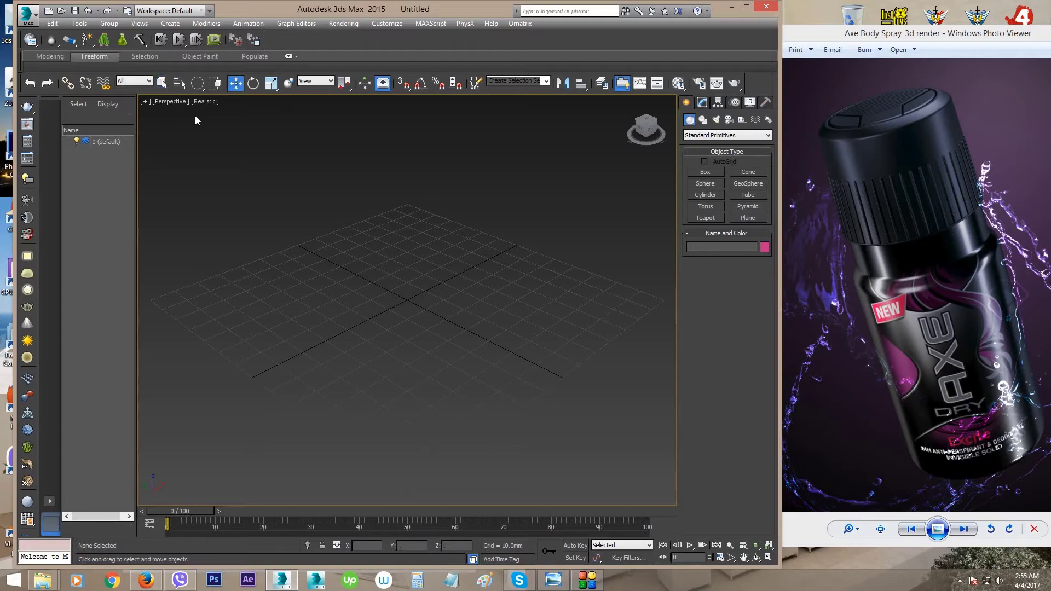
key(e)
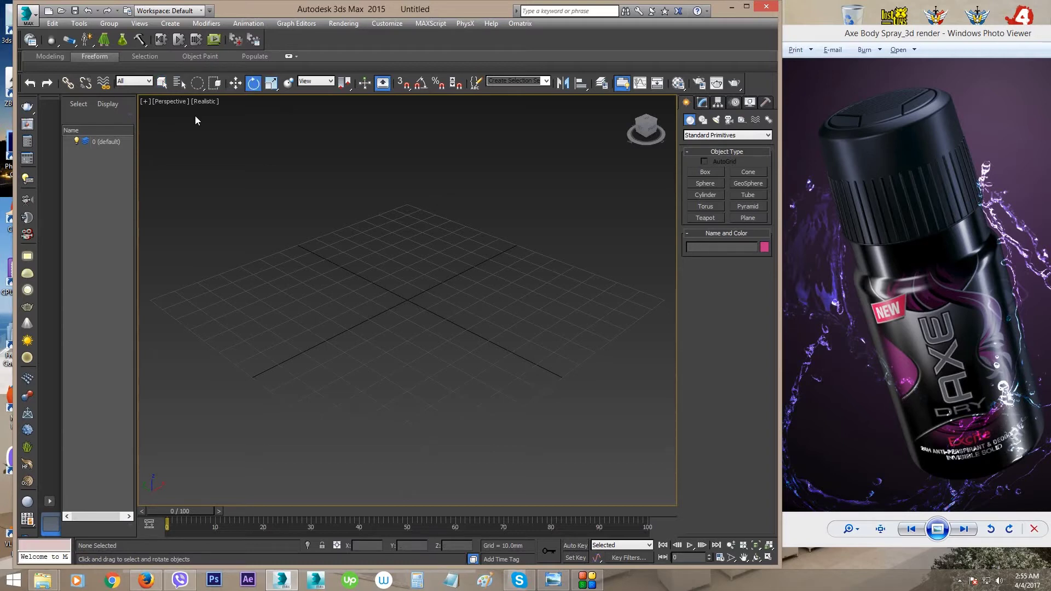
key(r)
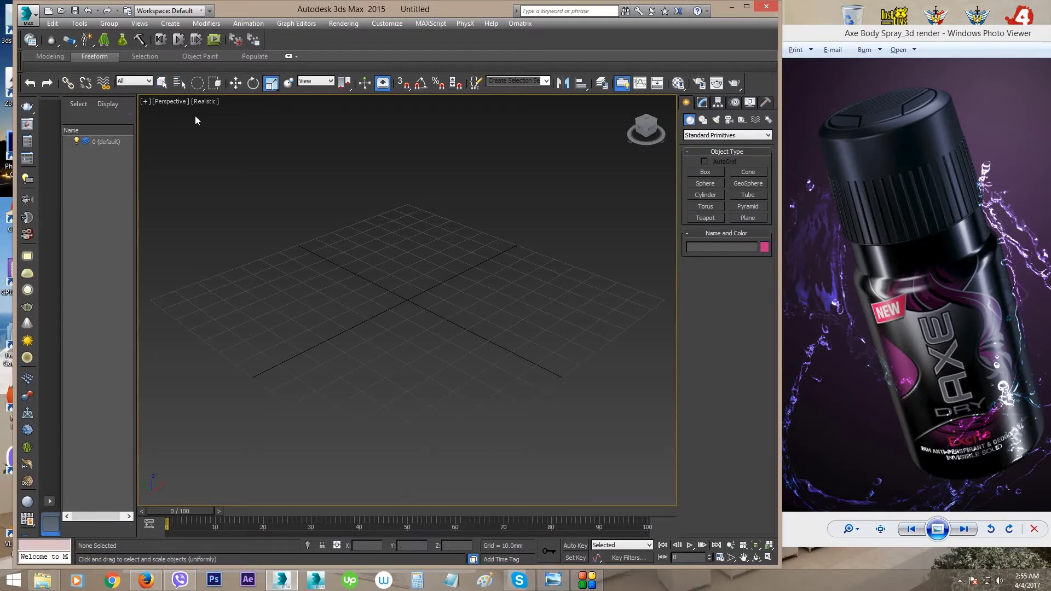
key(q)
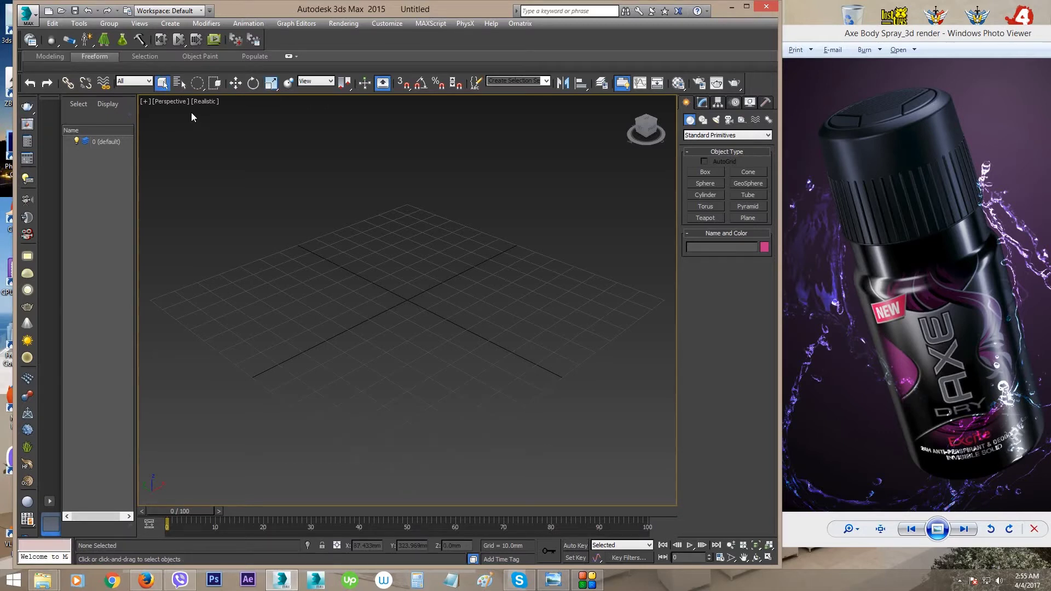
key(w)
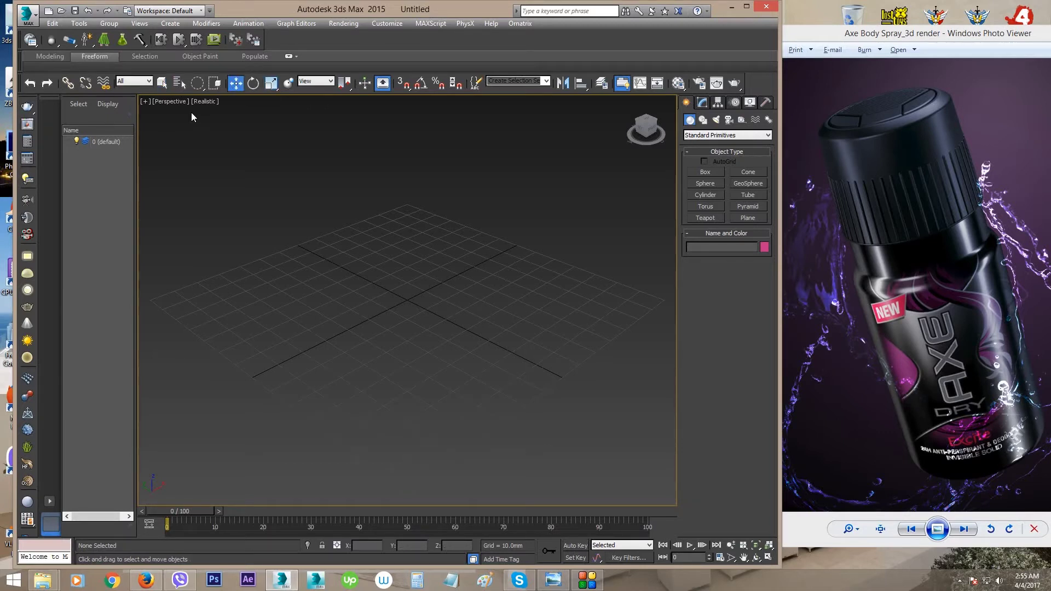
key(e)
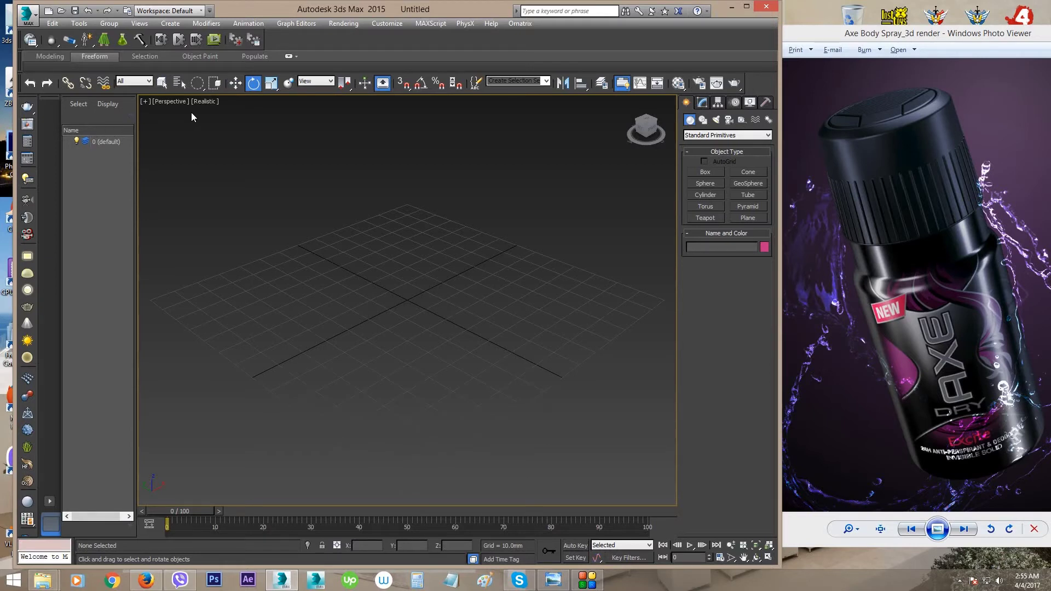
key(r)
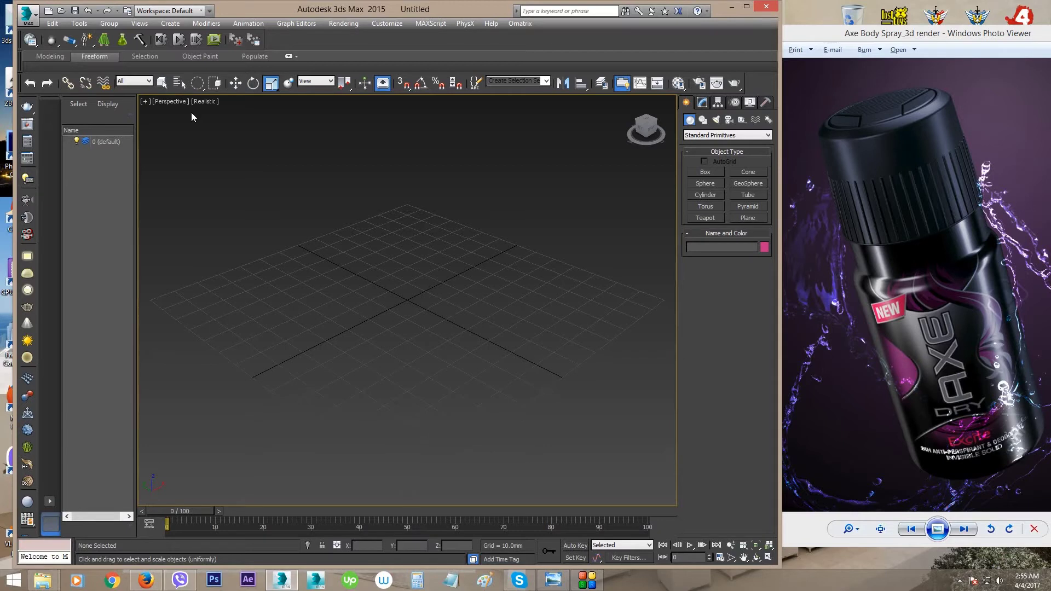
key(q)
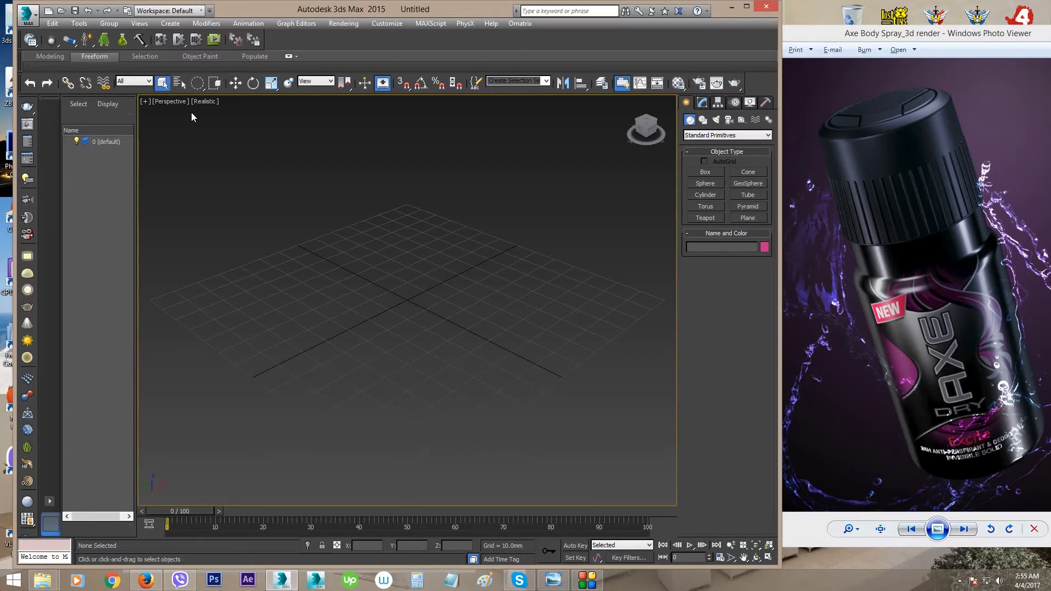
scroll(438, 298, down, 5)
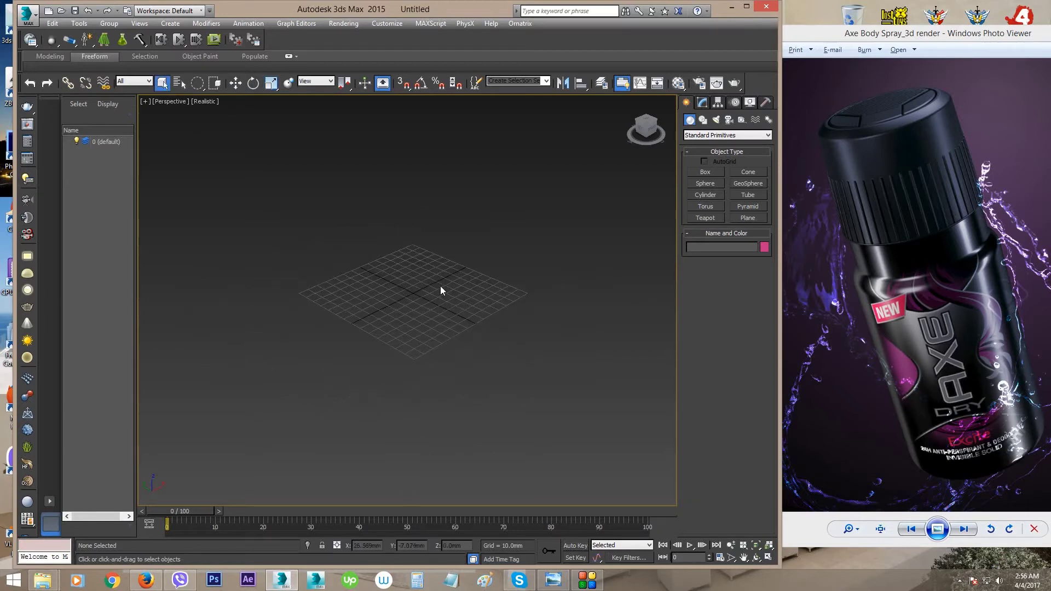
scroll(439, 295, up, 3)
alt+middle_drag(439, 295, 305, 172)
scroll(418, 318, down, 2)
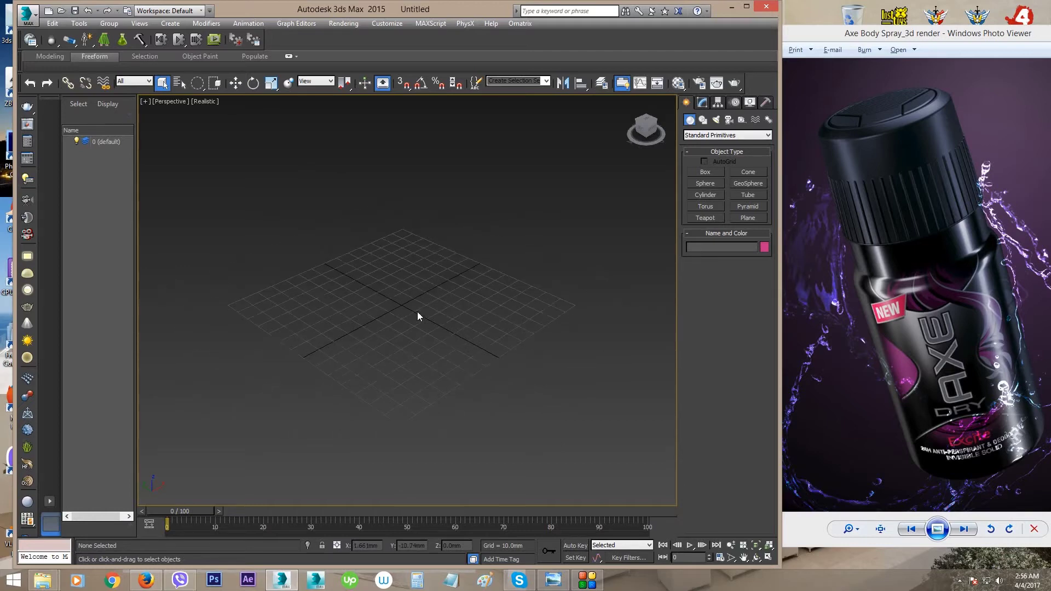
key(alt+z)
drag(384, 281, 430, 265)
alt+middle_drag(430, 264, 406, 238)
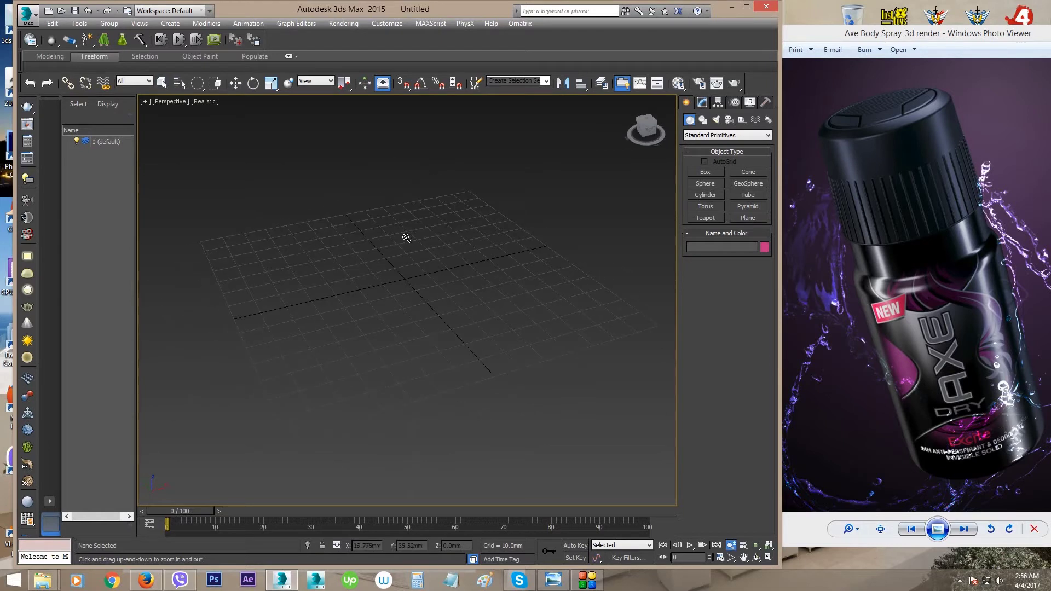
key(Escape)
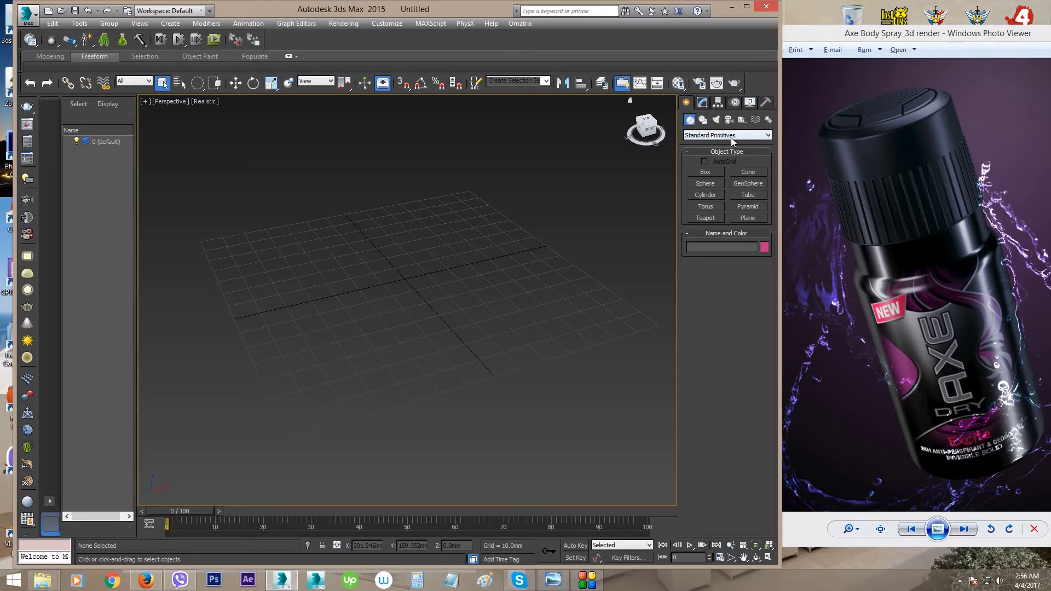
- Draw Cylinder001 on the home grid: radius 21.019 mm, height 51.743 mm, 18 sides
click(701, 195)
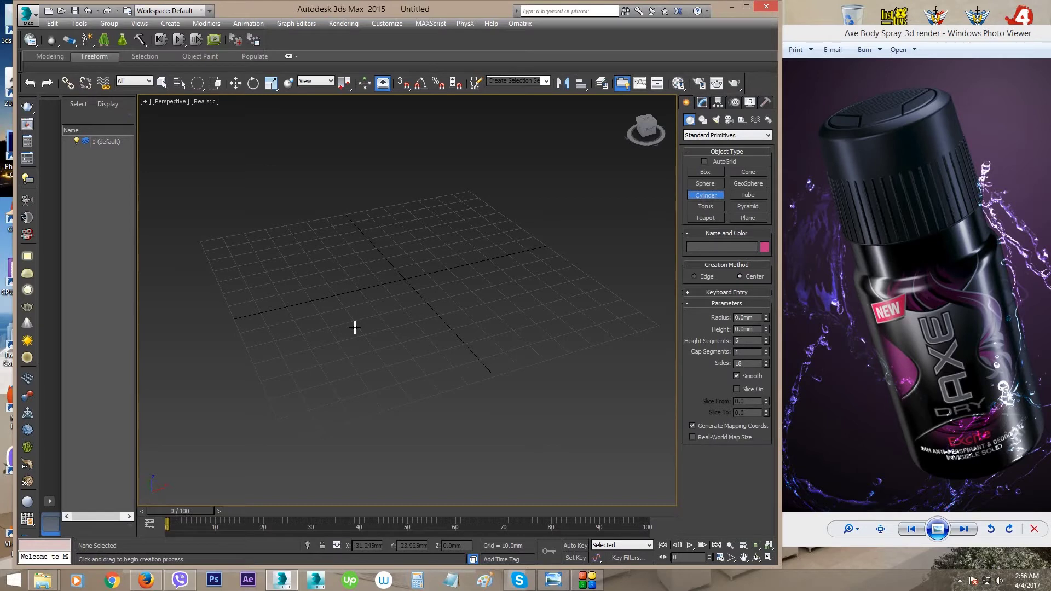
drag(355, 327, 406, 343)
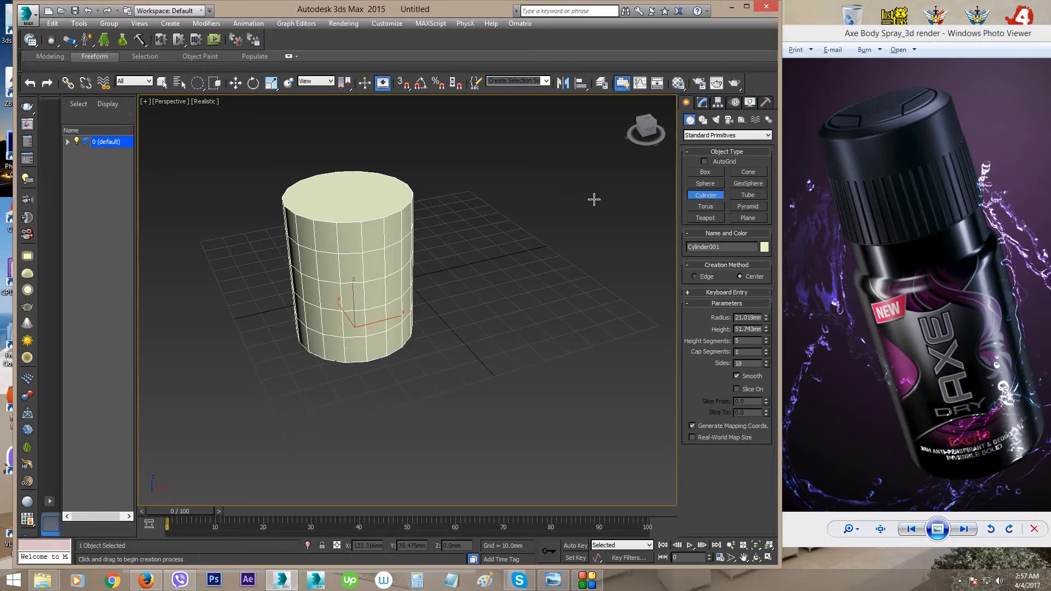
right_click(594, 199)
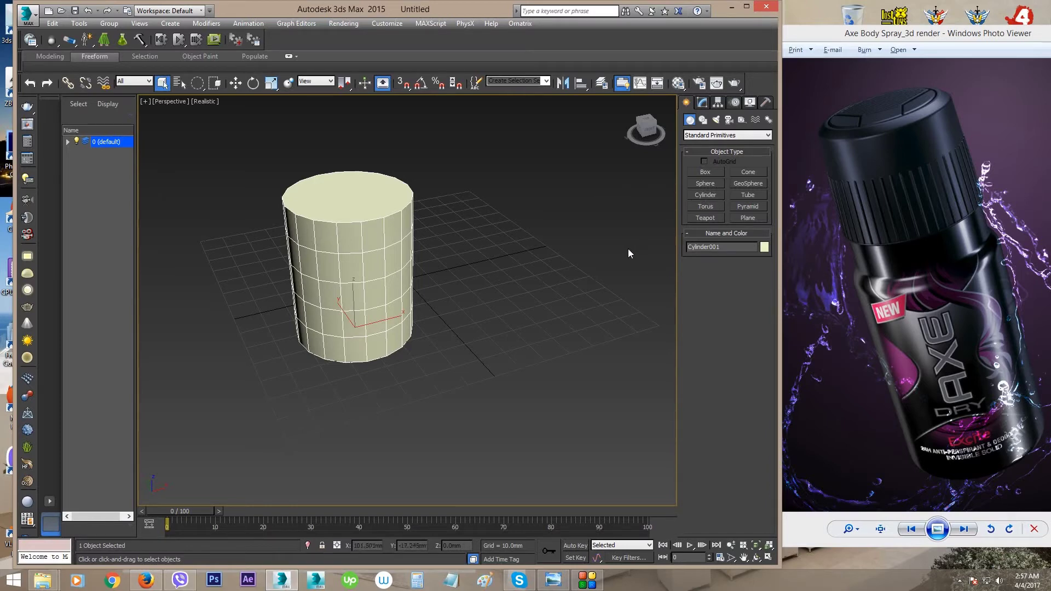
- Move Cylinder001 near the grid centre, to about X -0.213 mm, Y 0.472 mm
alt+middle_drag(472, 336, 357, 334)
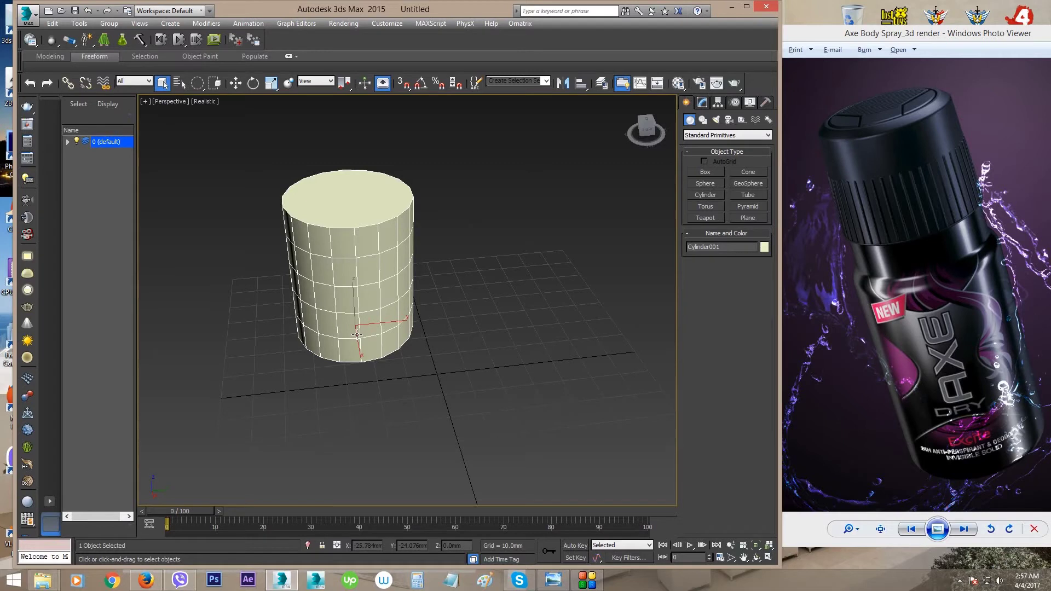
key(w)
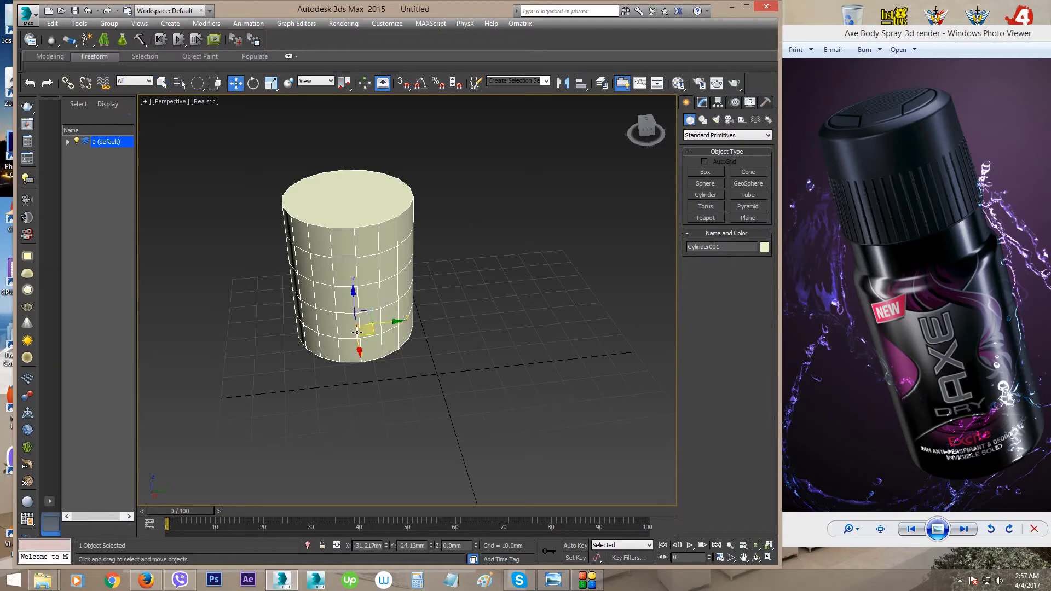
middle_drag(374, 333, 396, 336)
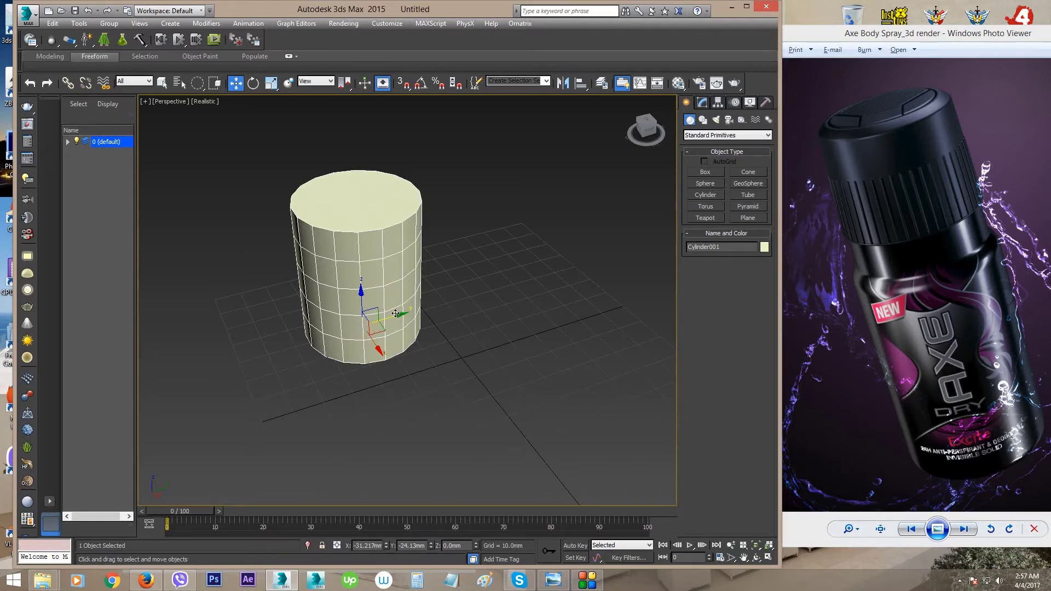
drag(394, 316, 422, 334)
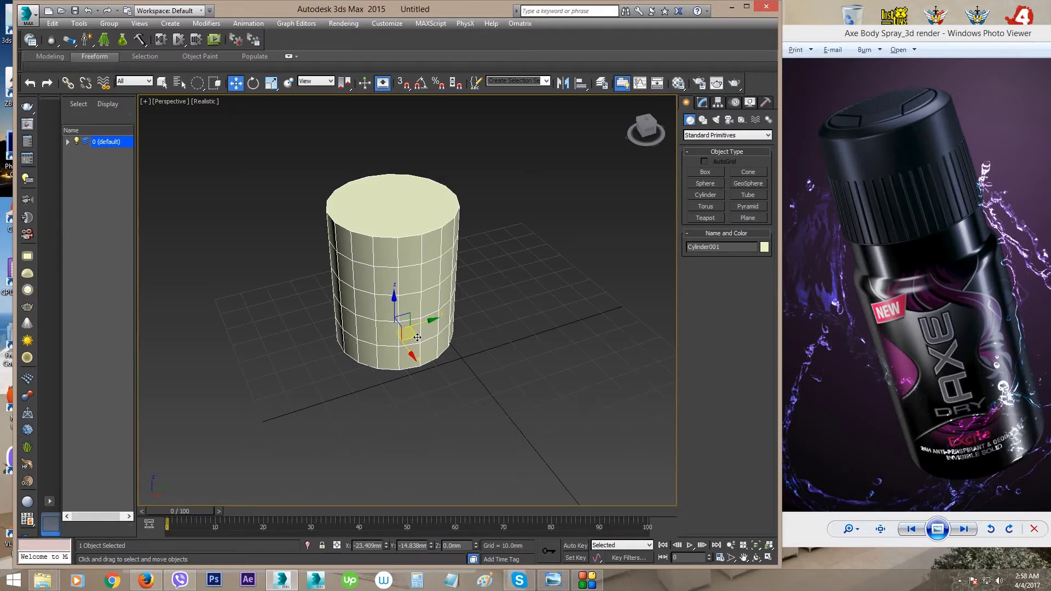
drag(417, 337, 476, 356)
alt+middle_drag(477, 356, 474, 362)
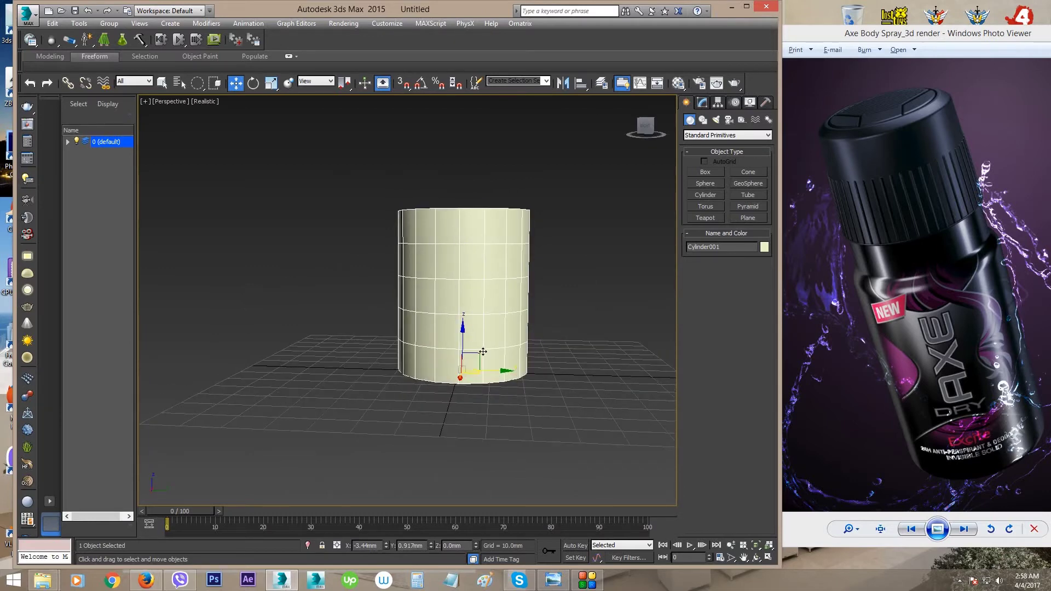
alt+middle_drag(483, 352, 430, 341)
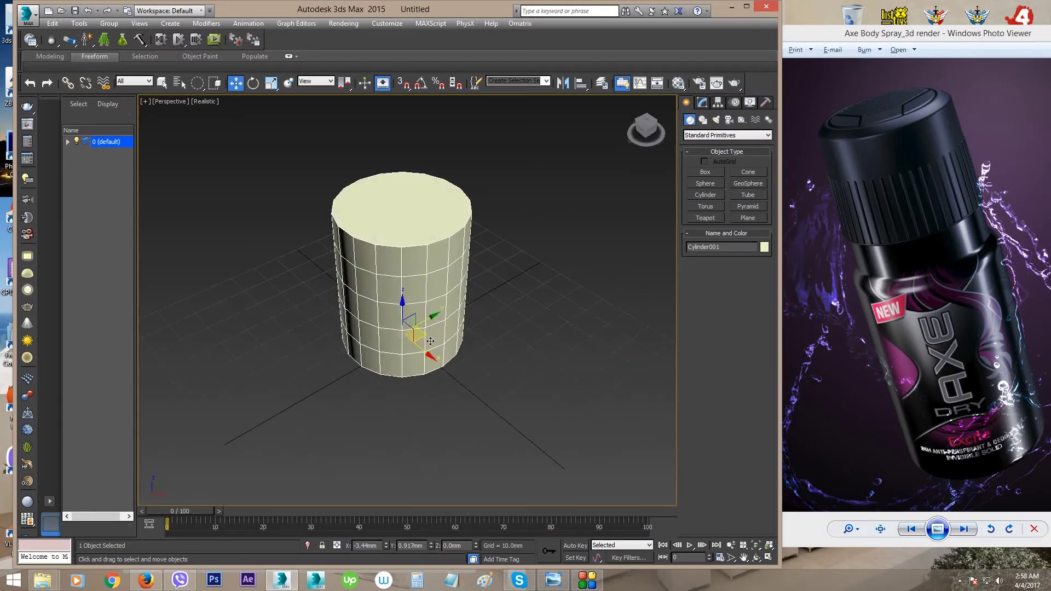
drag(407, 380, 403, 376)
alt+middle_drag(403, 377, 448, 388)
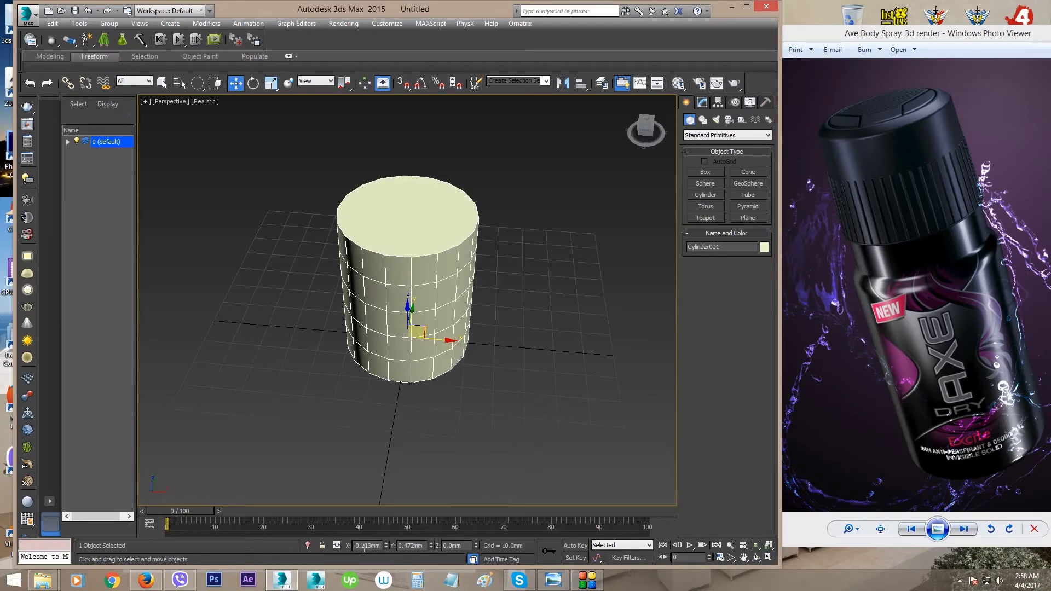
- Set Cylinder001's X and Y positions to 0 so it sits exactly at the origin
click(415, 546)
text(0)
key(shift+Tab)
text(0)
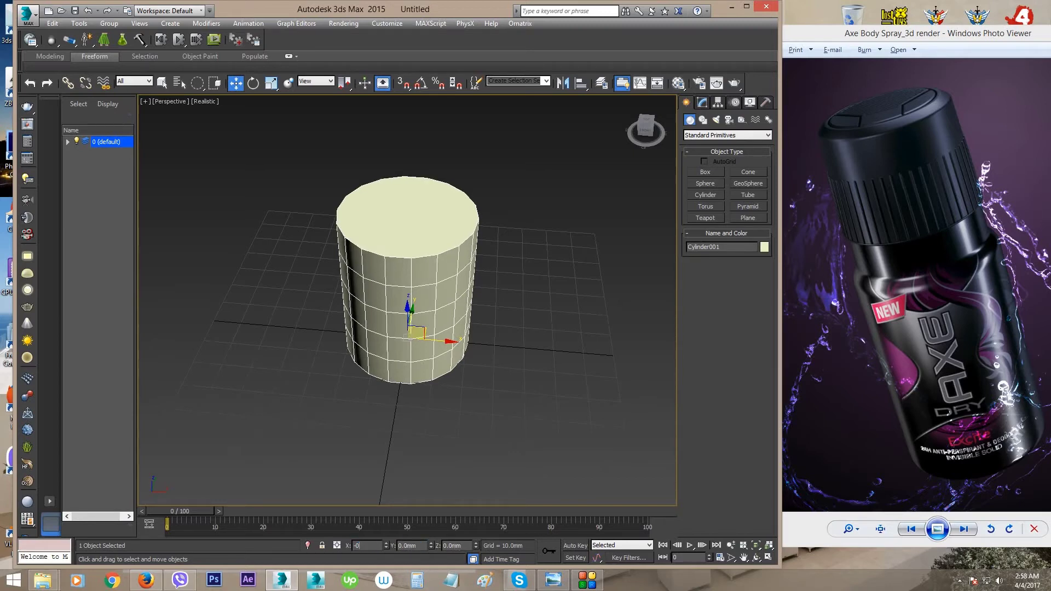
key(Return)
alt+middle_drag(498, 317, 426, 319)
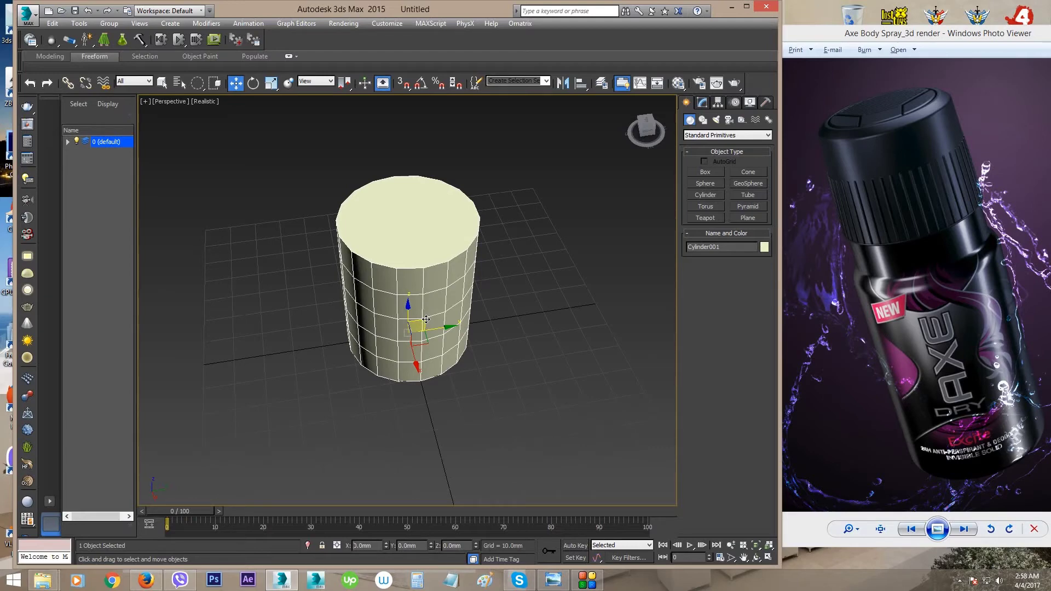
alt+middle_drag(426, 319, 372, 320)
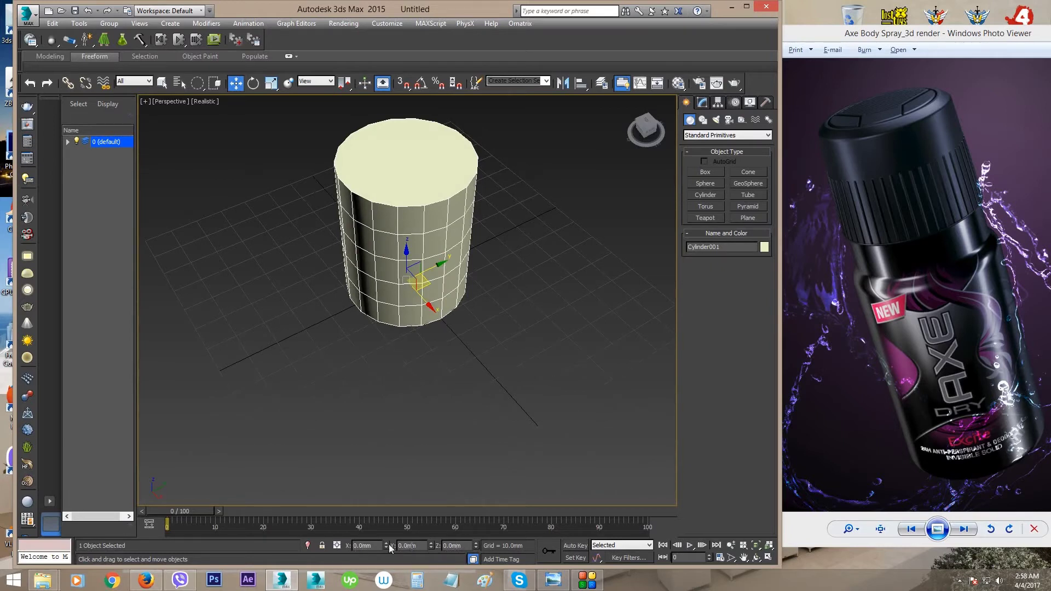
- Cycle through the rotate, scale and select tools, settling on Select and Move
click(253, 84)
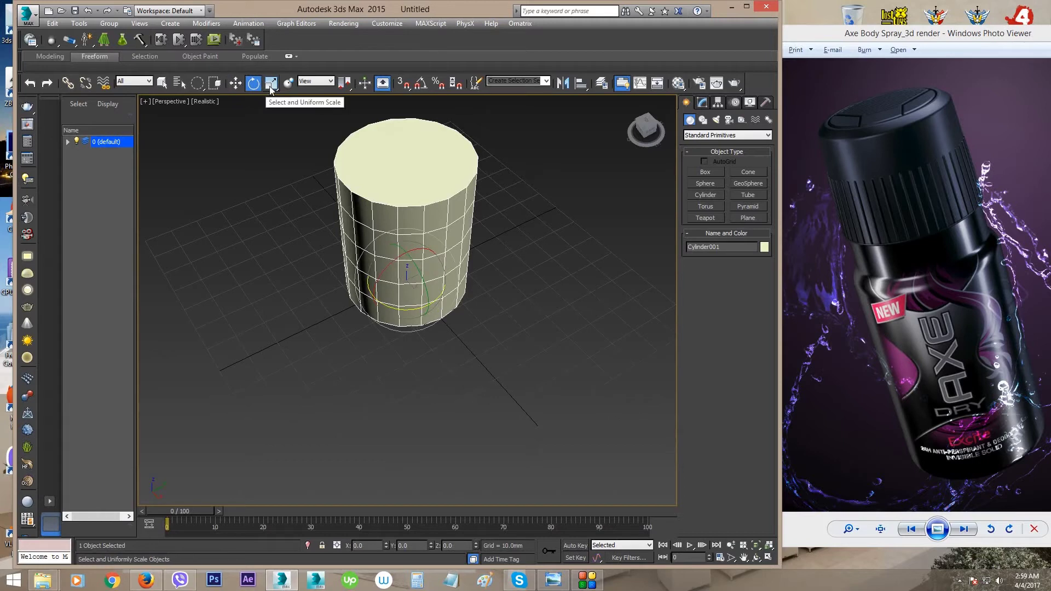
click(271, 85)
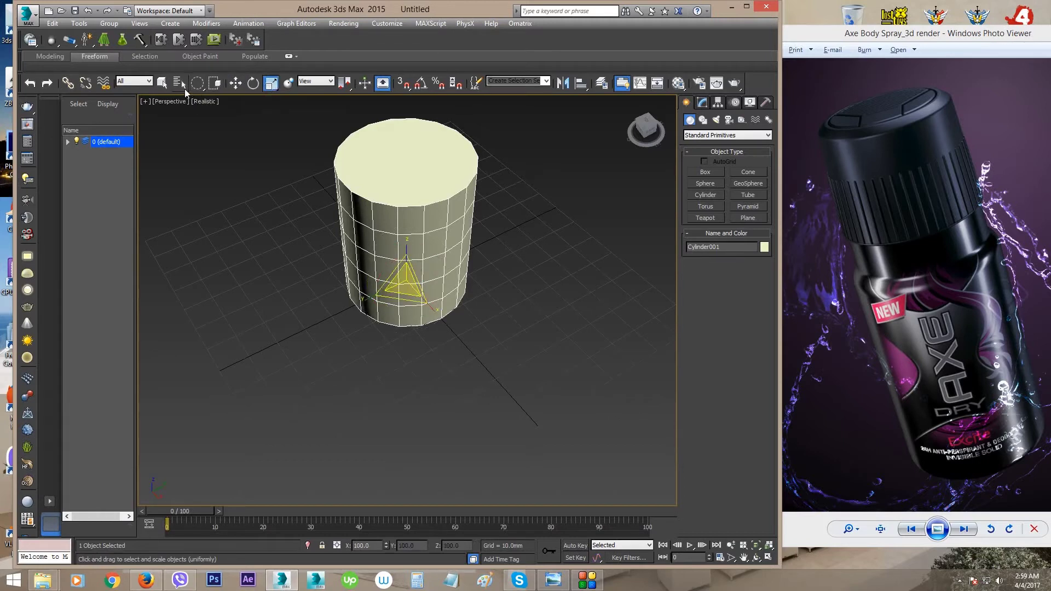
click(161, 82)
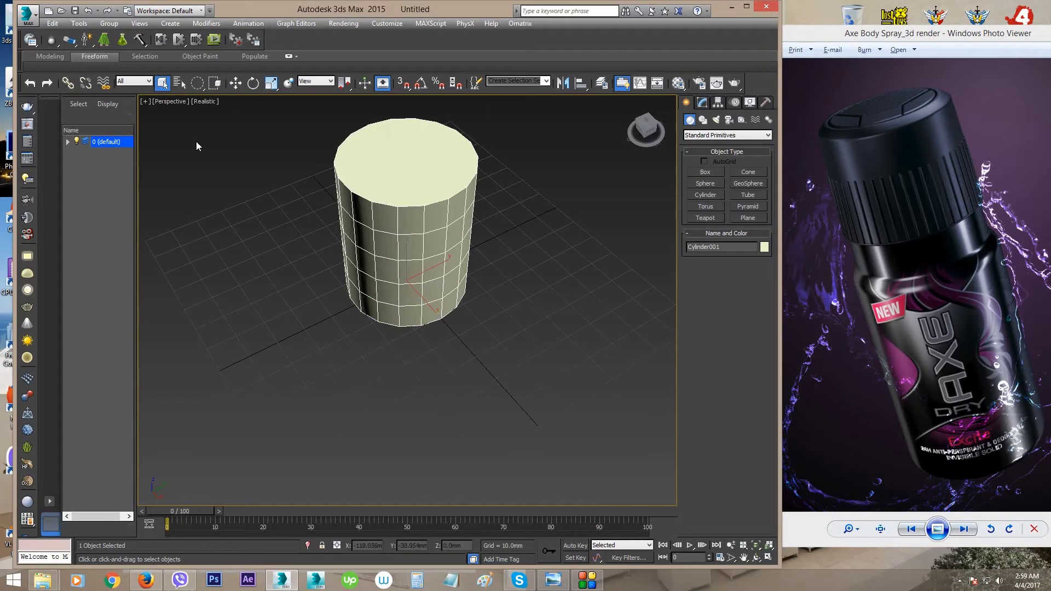
key(q)
click(235, 85)
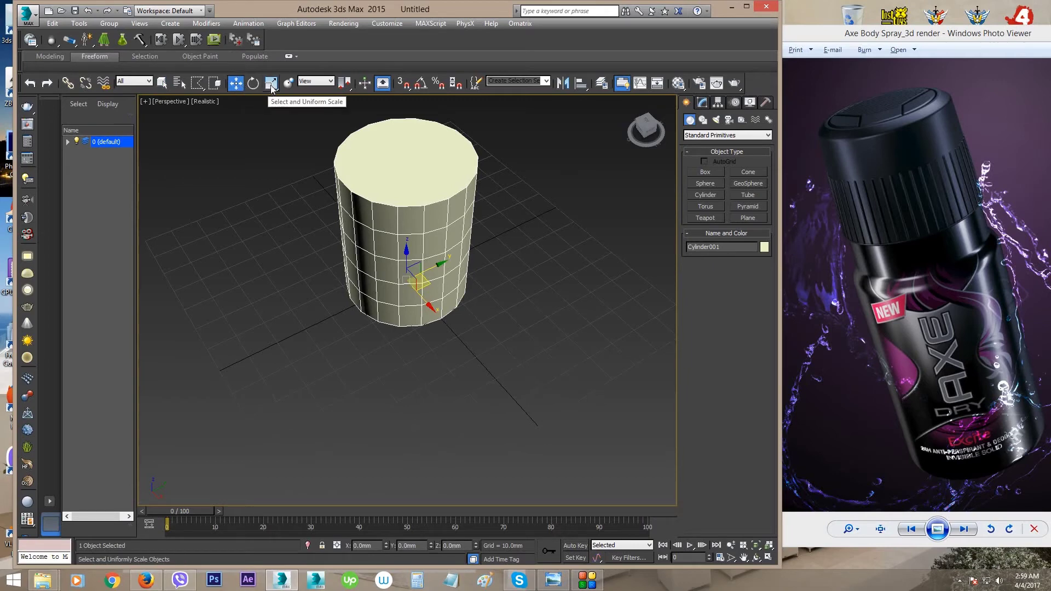
middle_drag(336, 206, 280, 113)
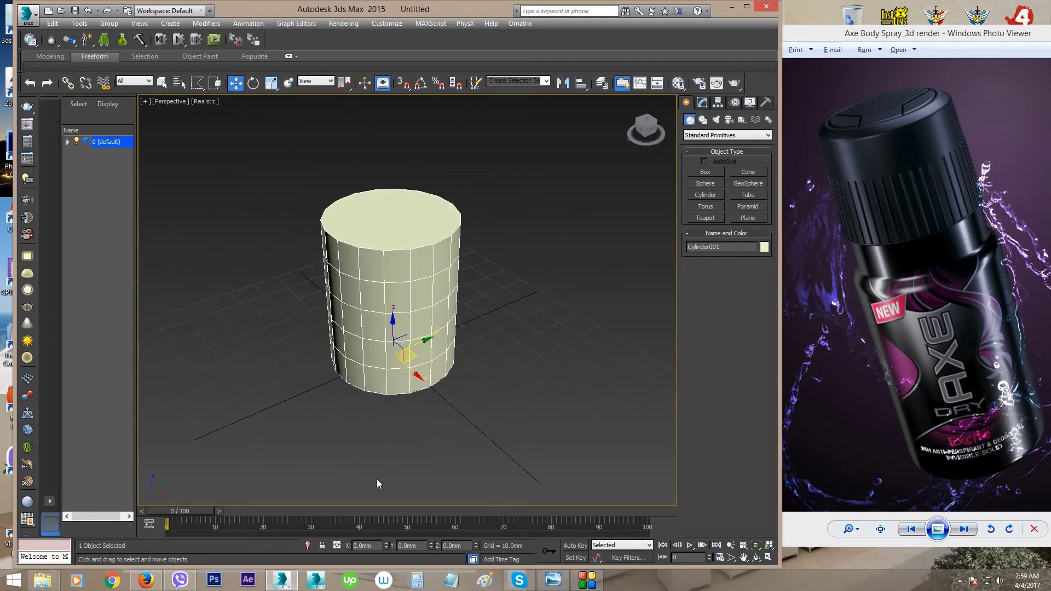
- Try raising the cylinder to Z 10, then undo so it rests at Z 0
drag(420, 551, 394, 549)
drag(463, 545, 443, 545)
text(10)
key(Return)
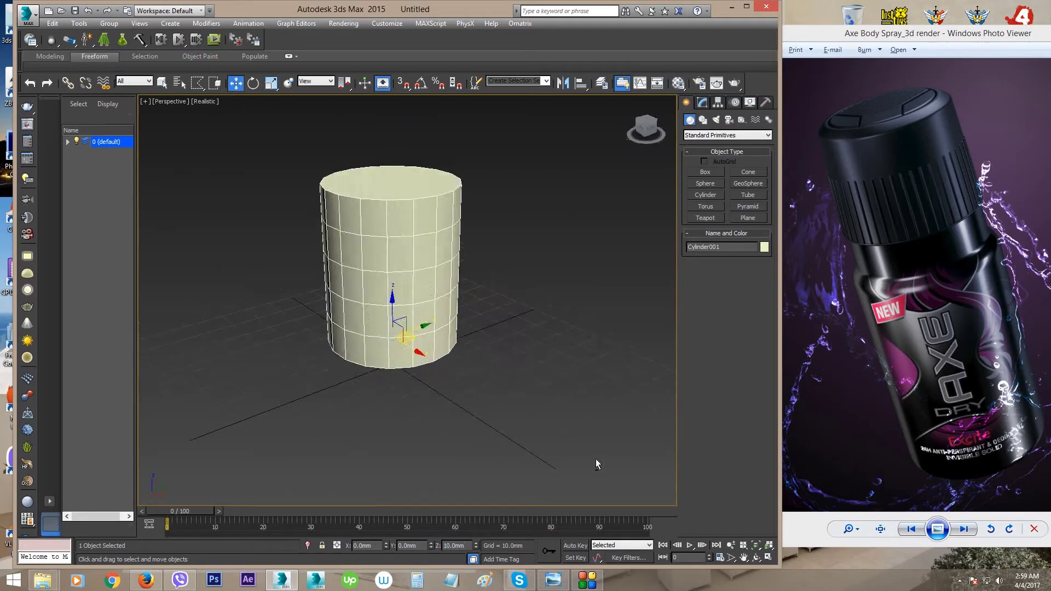
mouse_move(596, 459)
alt+middle_down()
mouse_move(609, 442)
mouse_move(598, 456)
alt+middle_up()
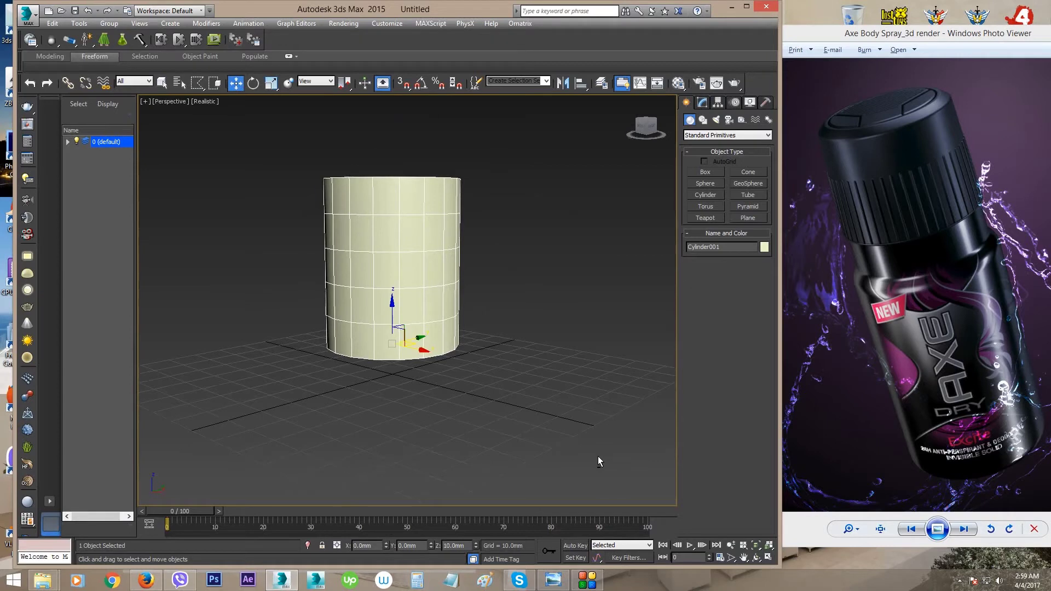
key(ctrl+z)
alt+middle_drag(584, 455, 481, 305)
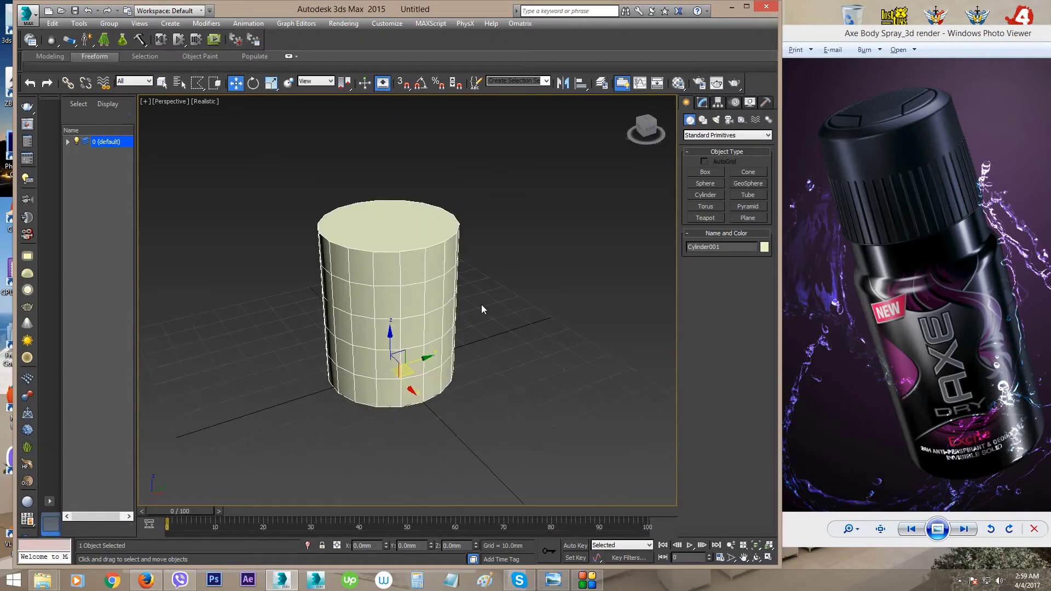
- Try a 90° Y rotation, undo it to keep the cylinder upright, and return to Select and Move
click(255, 84)
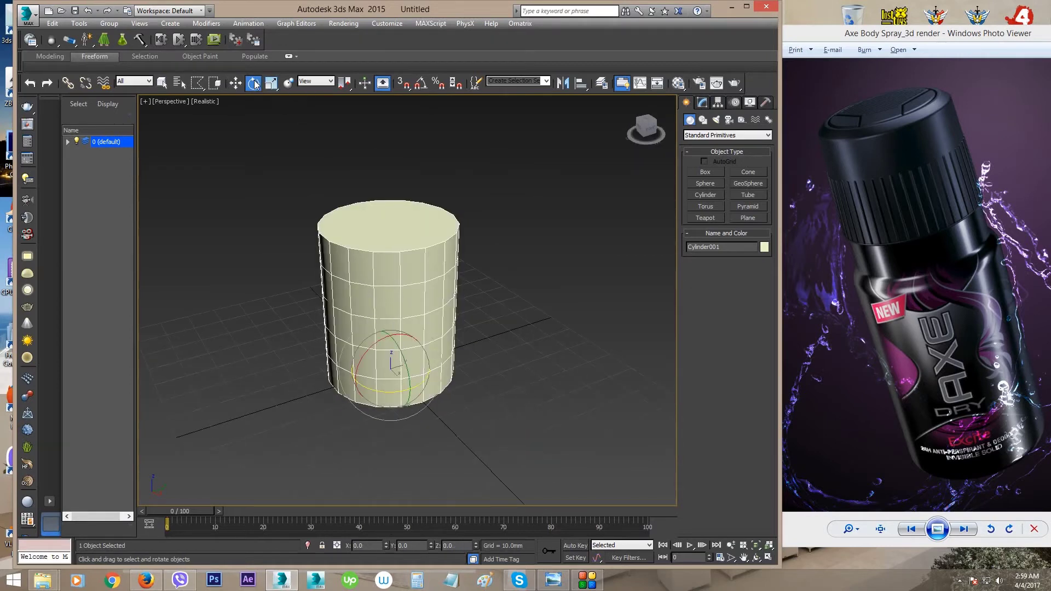
double_click(420, 546)
text(90)
key(Return)
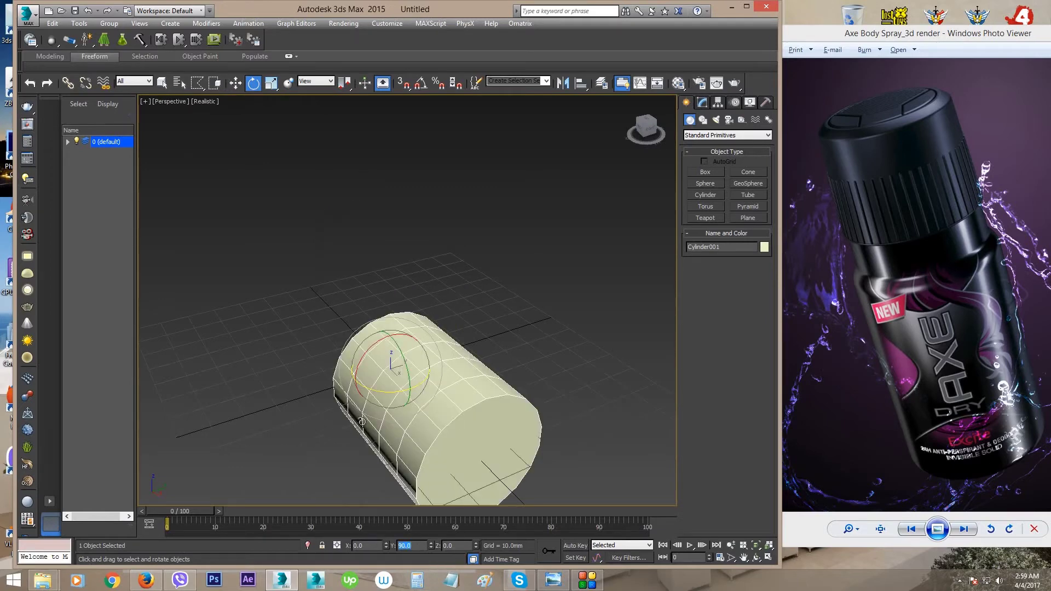
alt+middle_drag(363, 422, 417, 428)
key(ctrl+z)
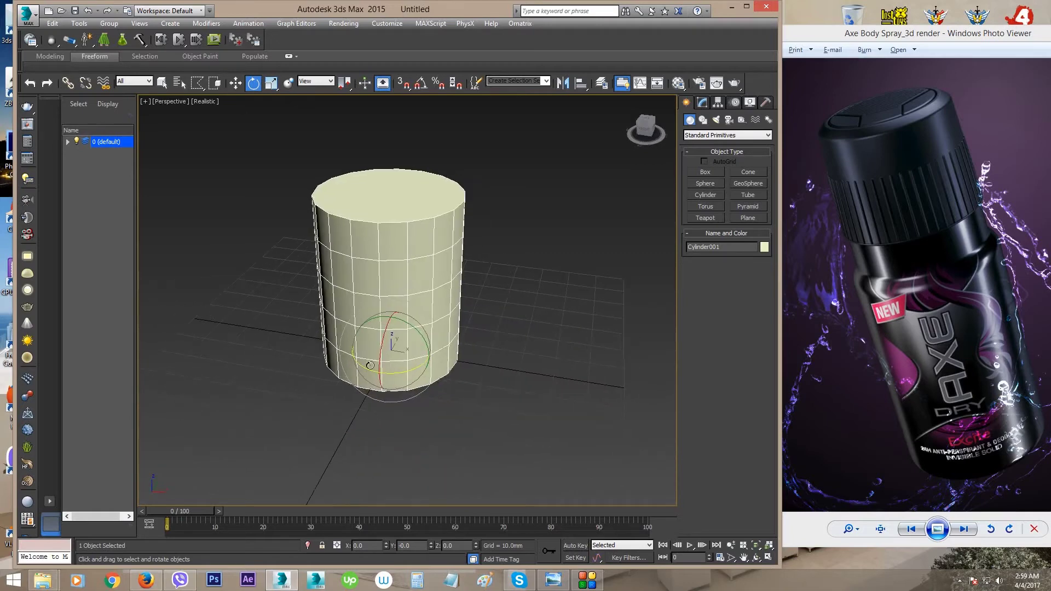
click(271, 83)
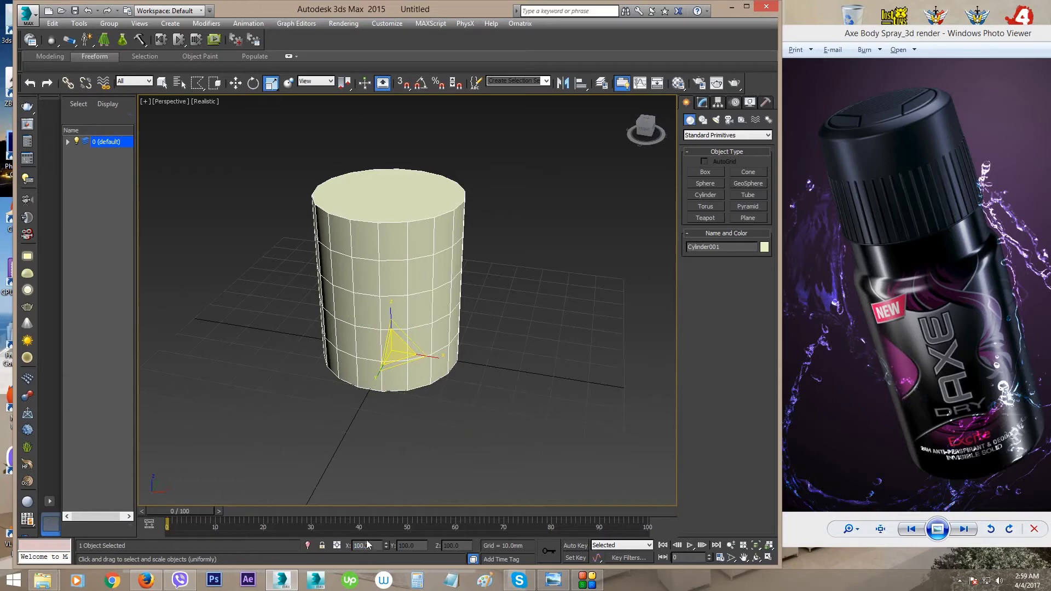
click(236, 83)
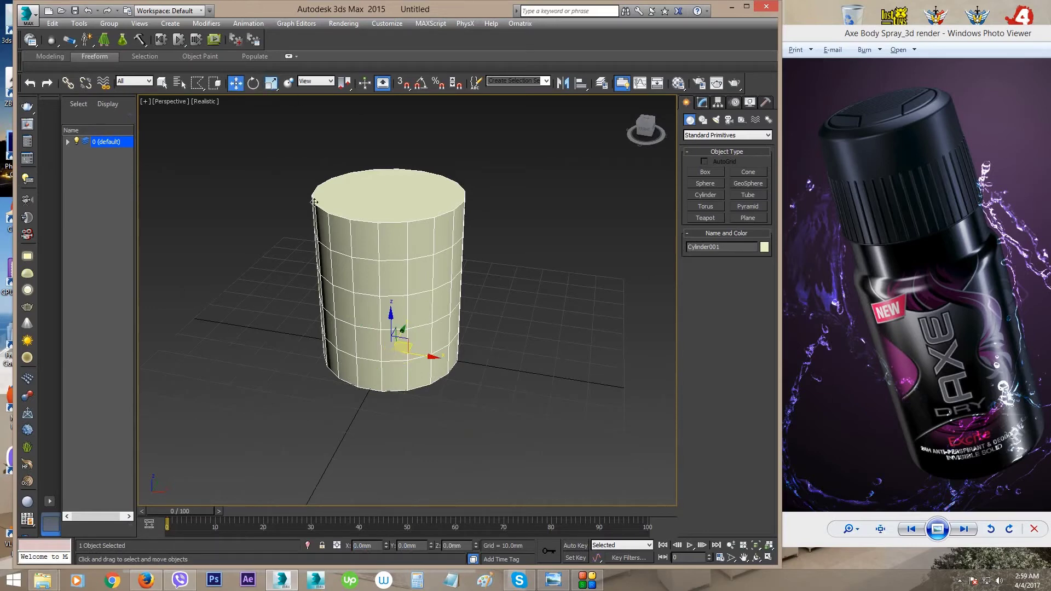
middle_drag(496, 259, 511, 287)
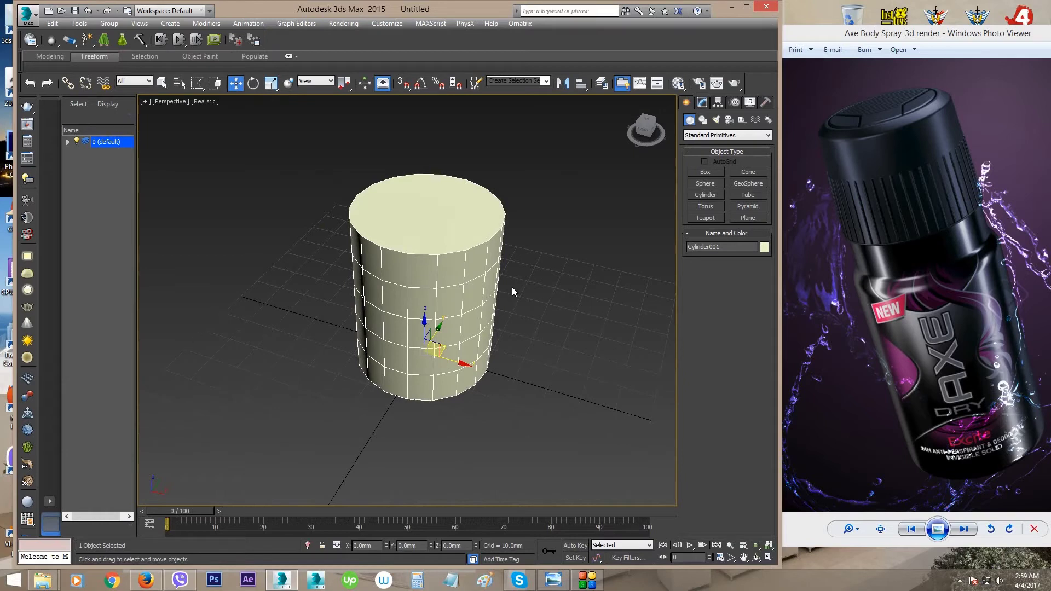
- Show Cylinder001's parameters in the Modify panel and reselect the cylinder
click(702, 104)
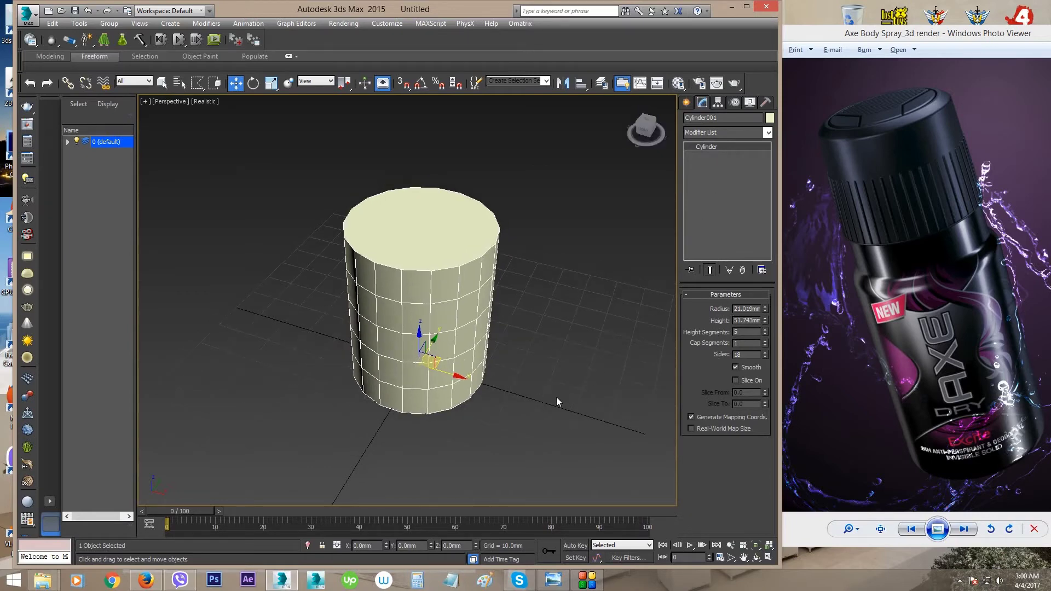
scroll(557, 397, up, 4)
scroll(564, 417, down, 4)
scroll(561, 416, up, 2)
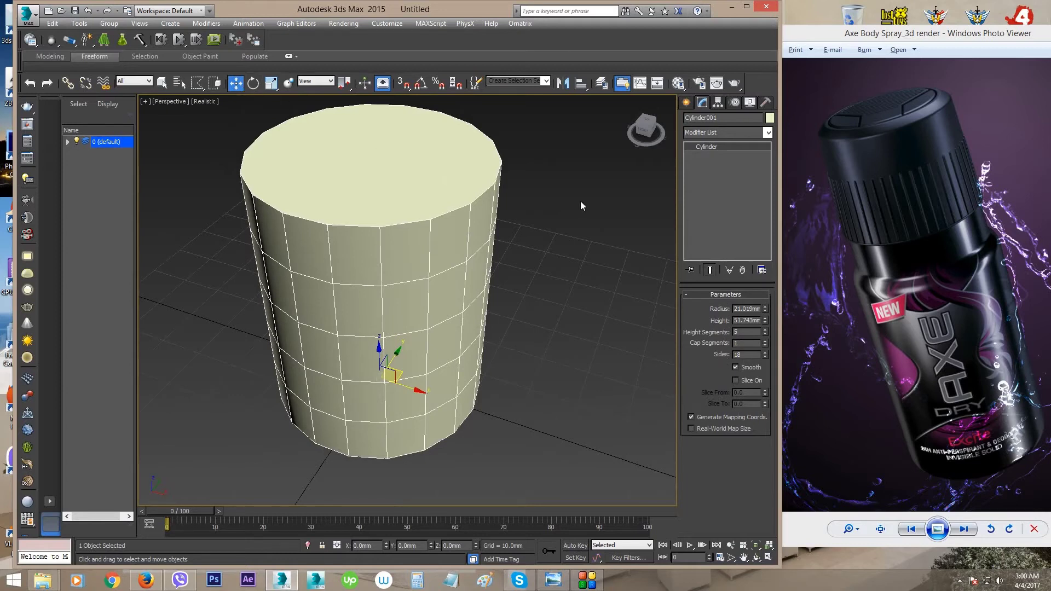
click(581, 170)
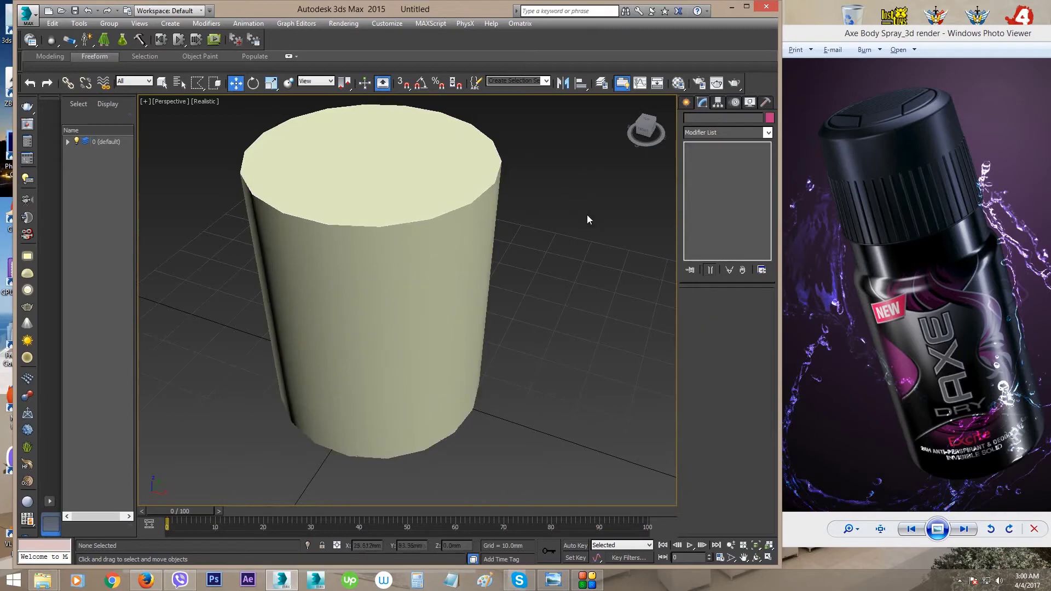
click(426, 287)
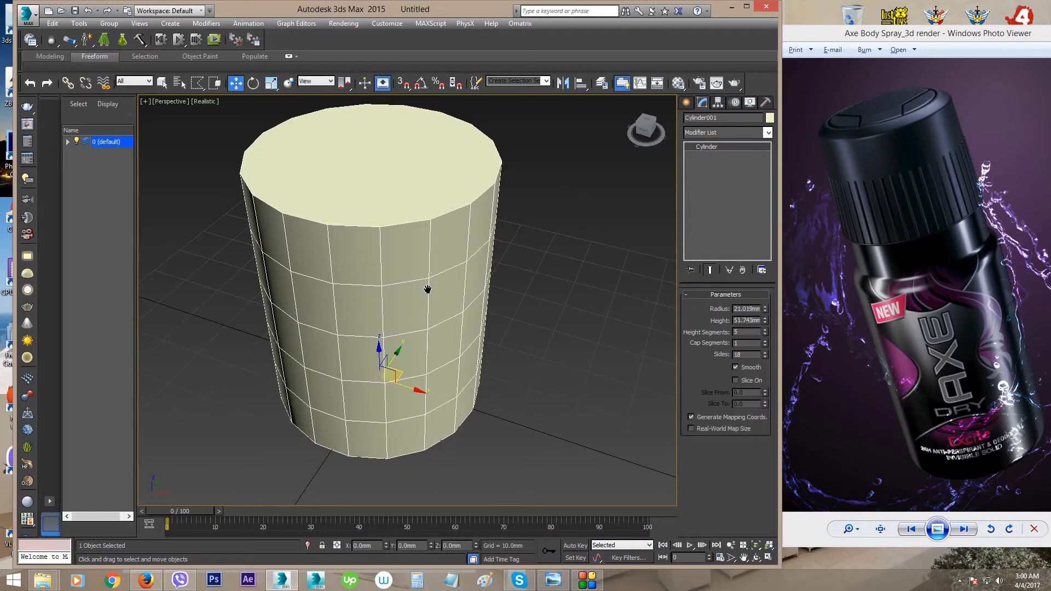
middle_drag(428, 289, 445, 303)
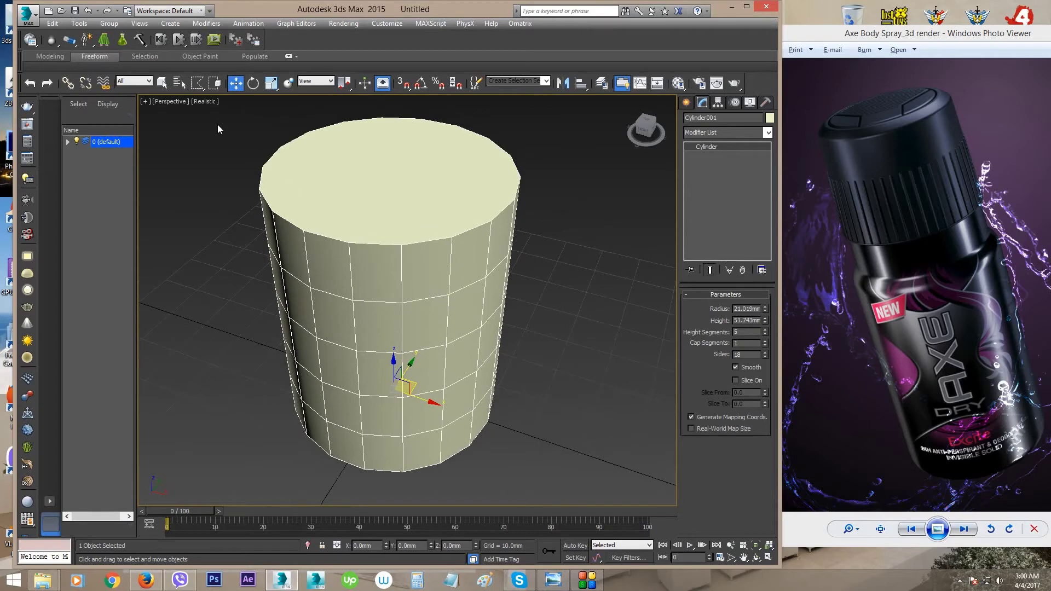
- Switch to Select Object with a rectangular selection region
click(163, 83)
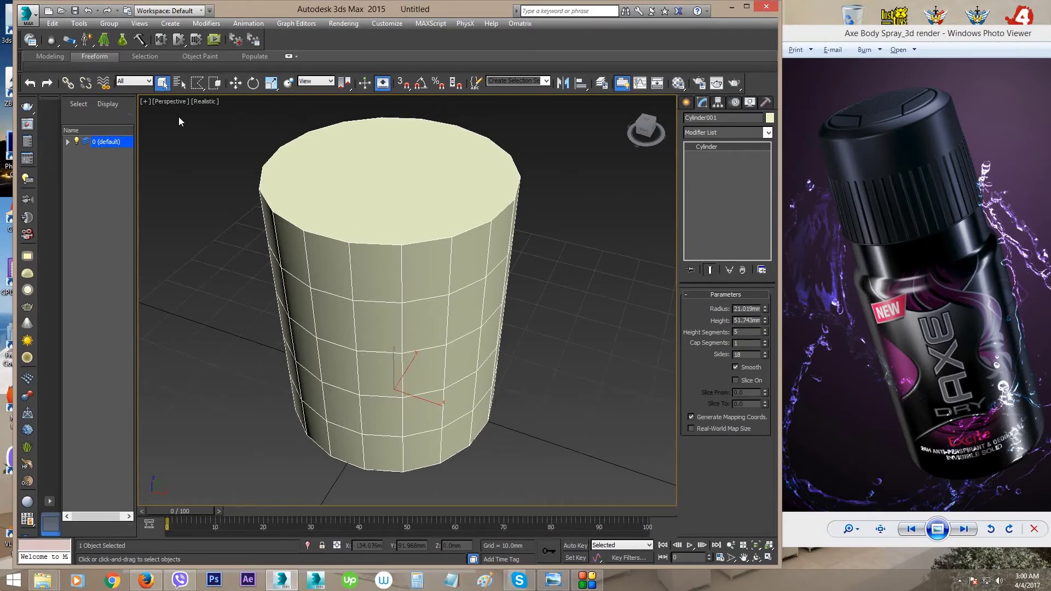
key(q)
key(q)
key(q)
key(q)
key(q)
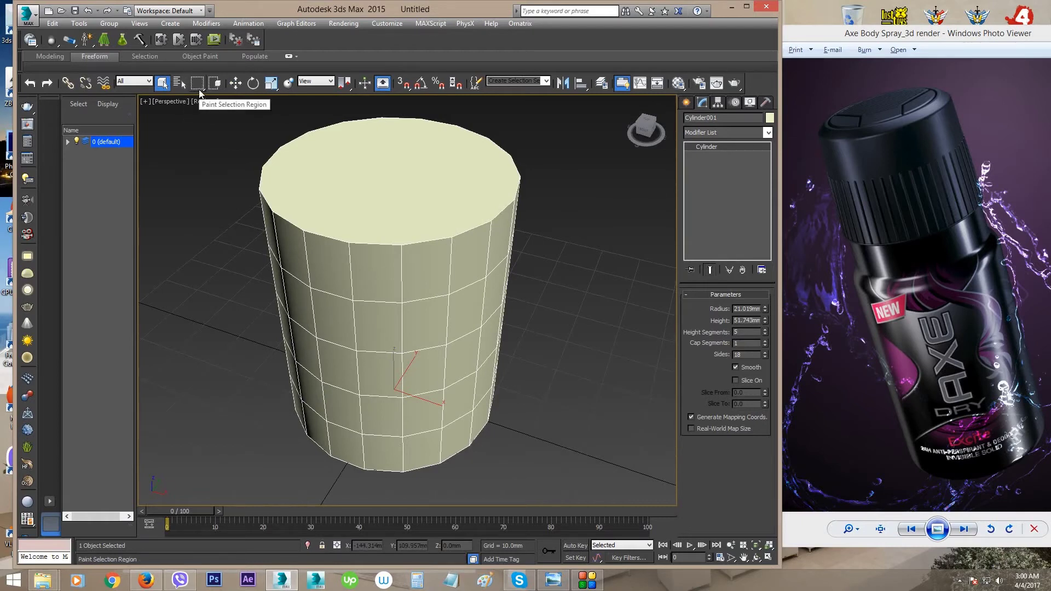
key(q)
key(q)
key(q)
key(q)
key(q)
mouse_move(200, 85)
mouse_down()
mouse_move(201, 172)
mouse_move(195, 106)
mouse_up()
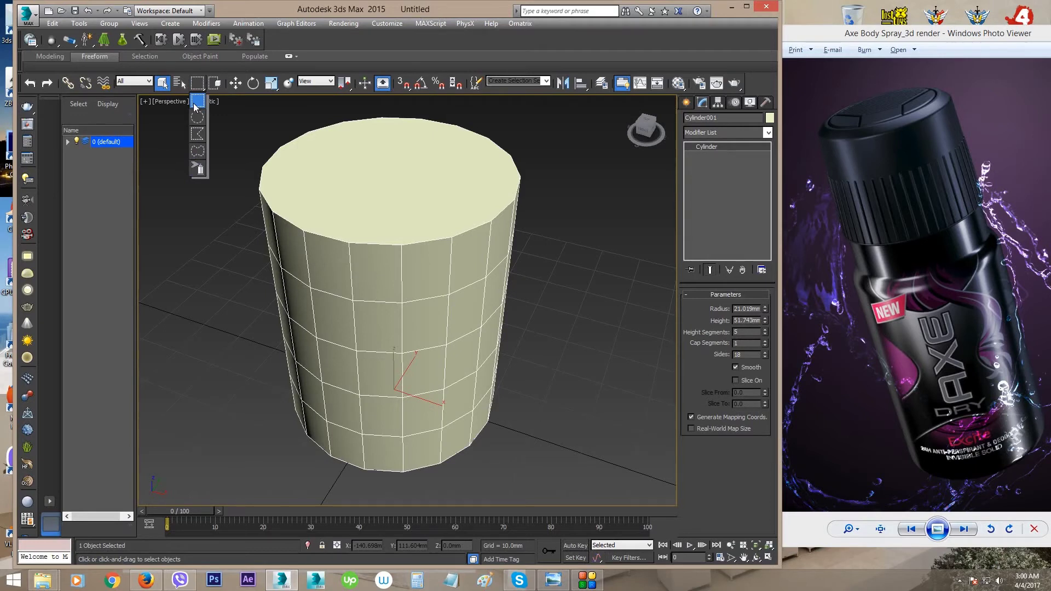
- Select the cylinder, reduce its radius to about 19.9 mm and set 4 cap segments
drag(195, 107, 195, 107)
drag(551, 164, 340, 320)
alt+middle_drag(441, 357, 471, 345)
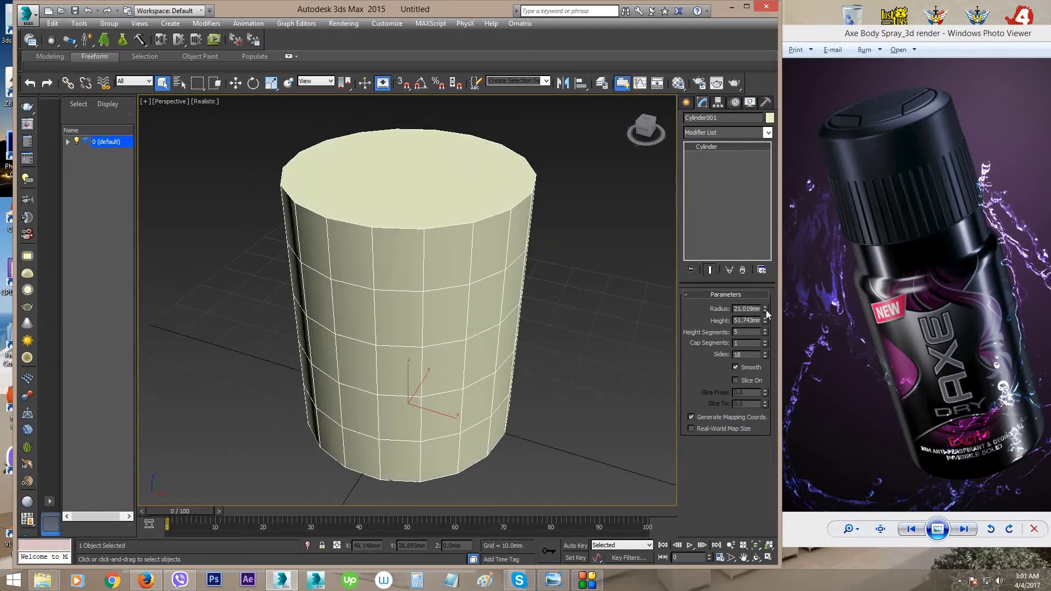
scroll(547, 345, down, 3)
alt+middle_drag(547, 345, 467, 307)
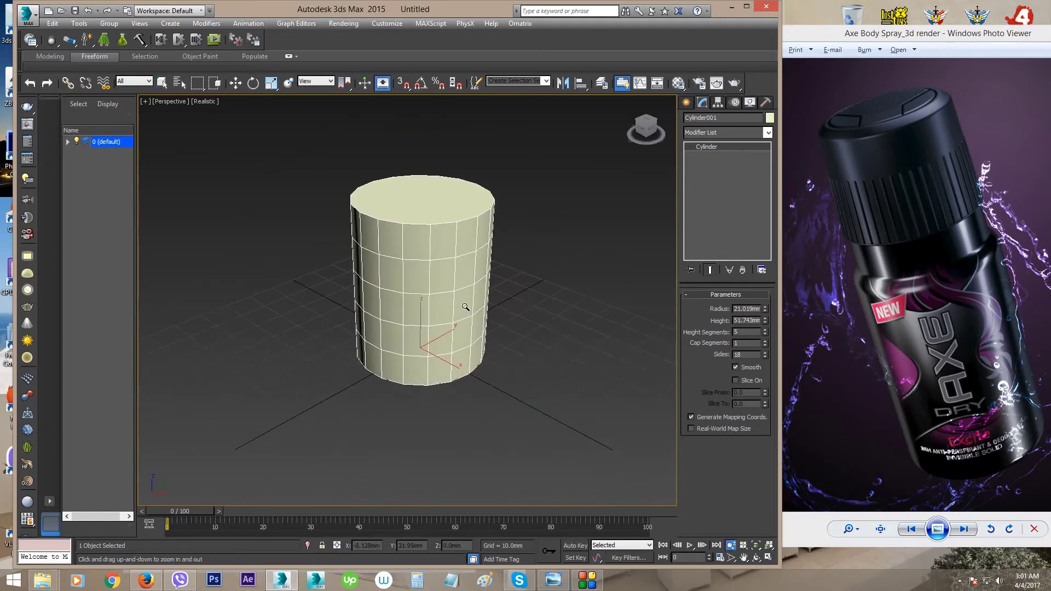
mouse_move(766, 311)
mouse_down()
mouse_move(759, 278)
mouse_move(755, 328)
mouse_move(748, 308)
mouse_move(765, 340)
mouse_move(759, 327)
mouse_up()
alt+middle_drag(553, 296, 490, 268)
scroll(518, 276, up, 4)
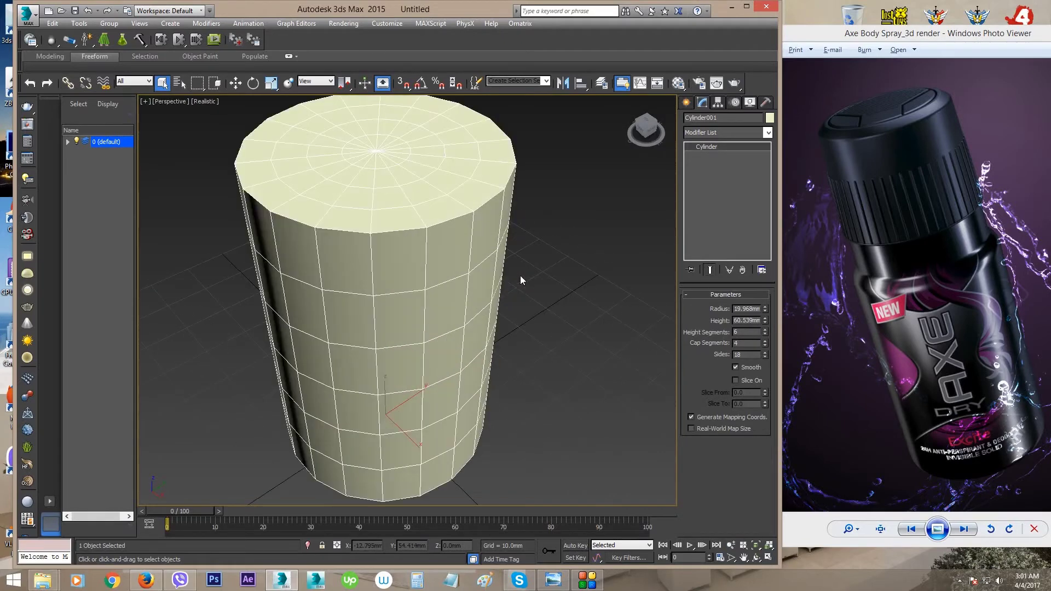
- Change the cylinder's object colour to grey
click(769, 119)
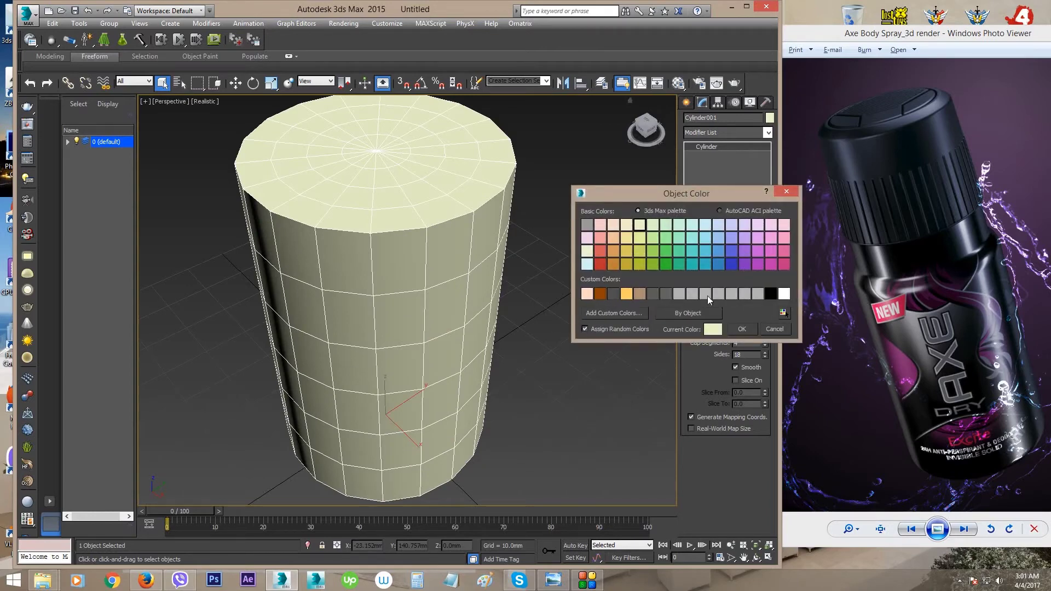
click(692, 294)
click(745, 331)
scroll(567, 363, down, 5)
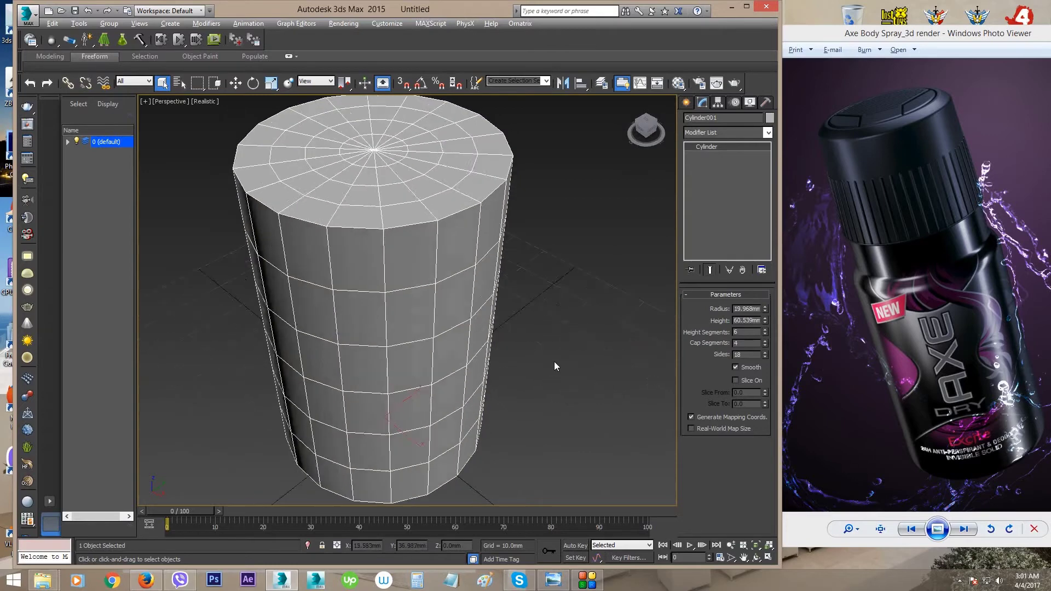
- Try several side counts for the cylinder, settling on 43 sides
mouse_move(521, 353)
alt+middle_down()
mouse_move(504, 272)
mouse_move(521, 350)
alt+middle_up()
drag(765, 358, 748, 393)
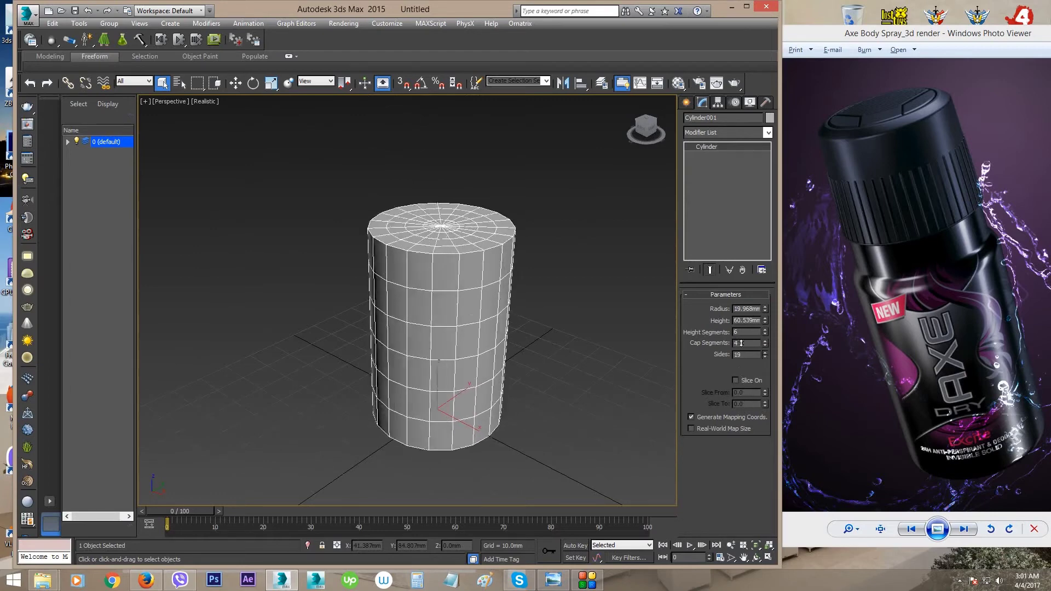
drag(740, 310, 629, 293)
alt+middle_drag(629, 293, 711, 371)
drag(765, 357, 718, 230)
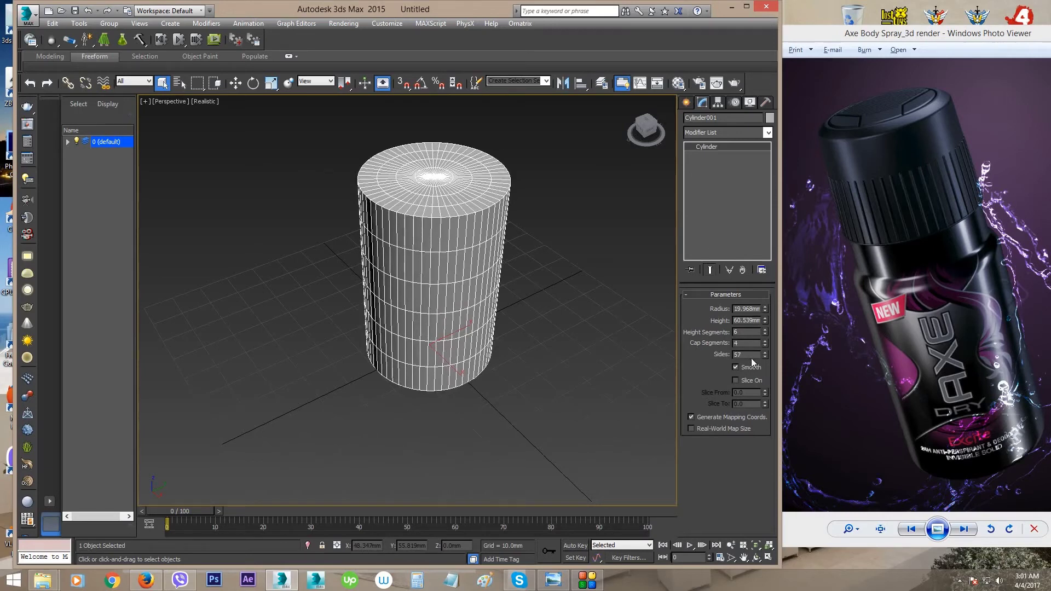
double_click(744, 355)
drag(765, 357, 765, 378)
- Move the reference photo window out of the viewport's way
middle_drag(545, 395, 478, 392)
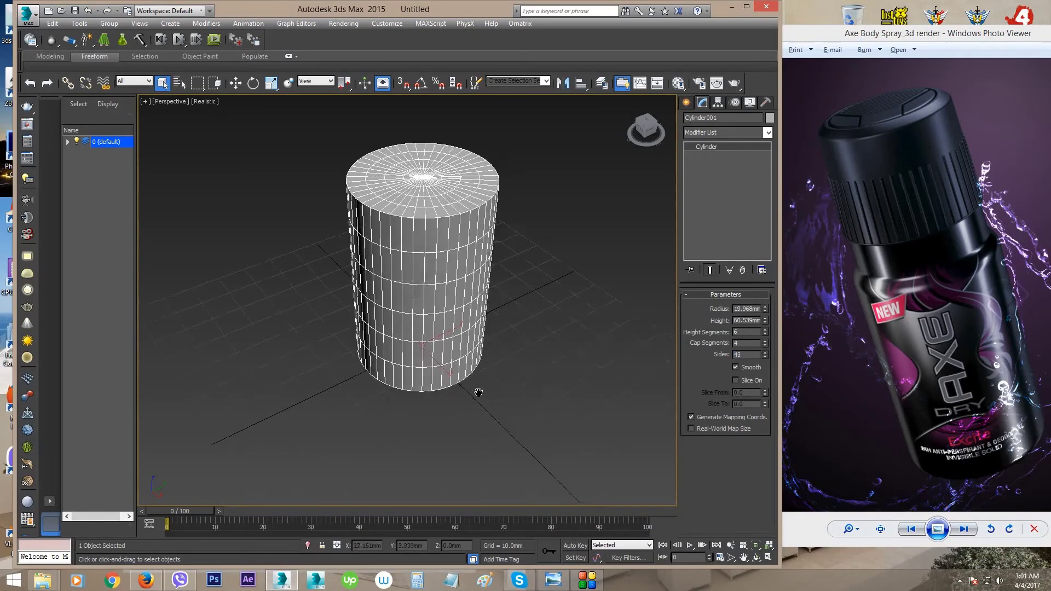
scroll(466, 394, down, 4)
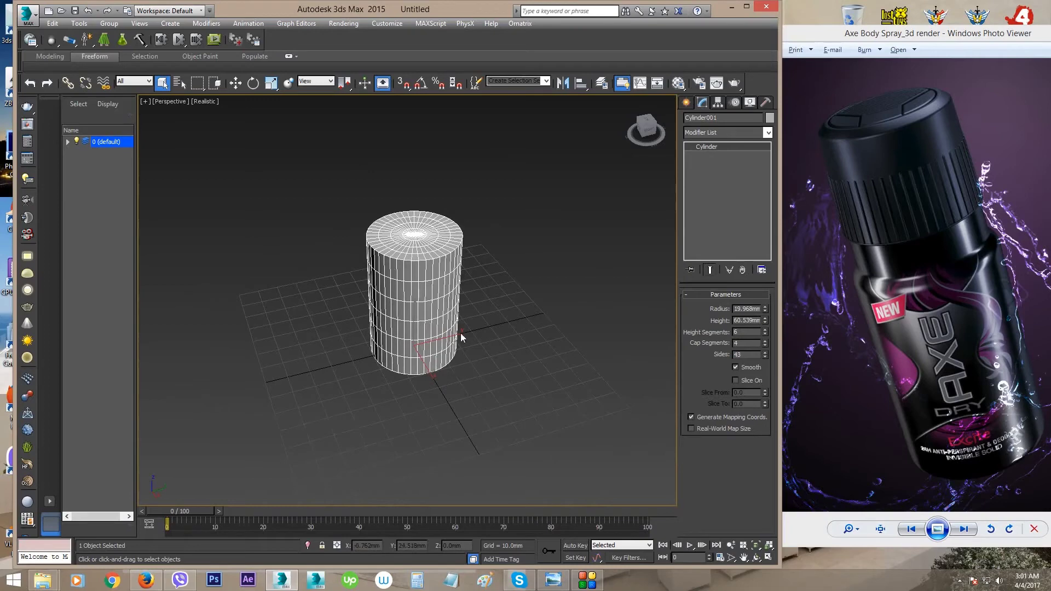
scroll(460, 339, down, 2)
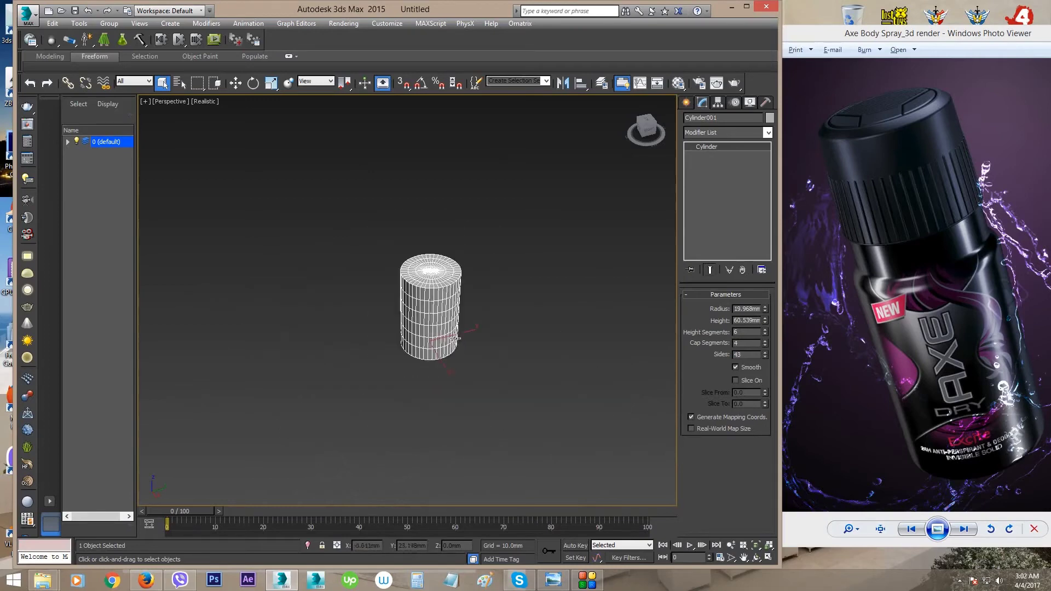
scroll(460, 340, up, 5)
alt+middle_drag(431, 273, 433, 246)
click(928, 287)
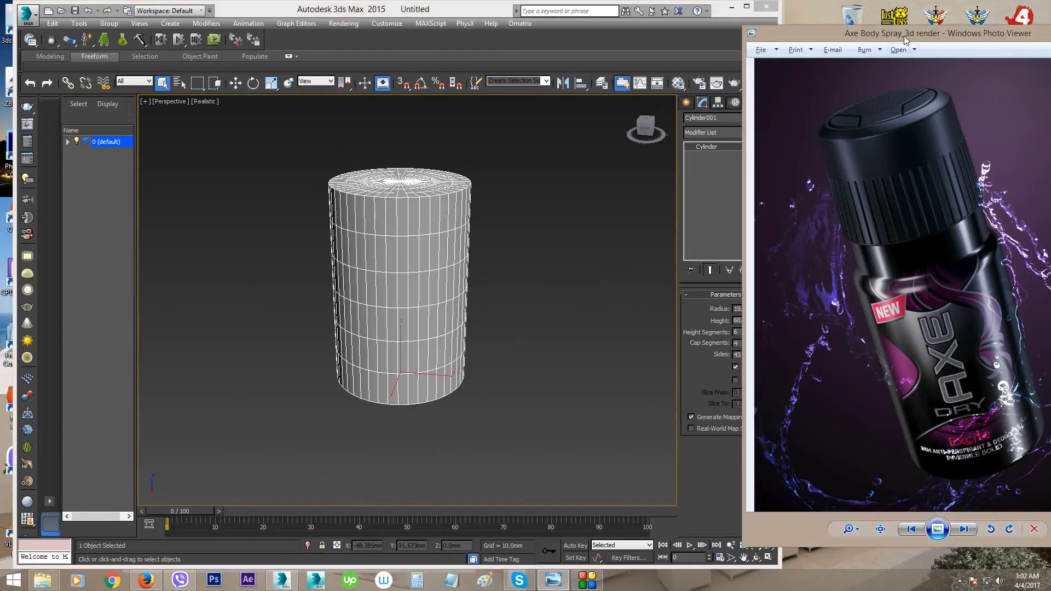
drag(904, 33, 817, 33)
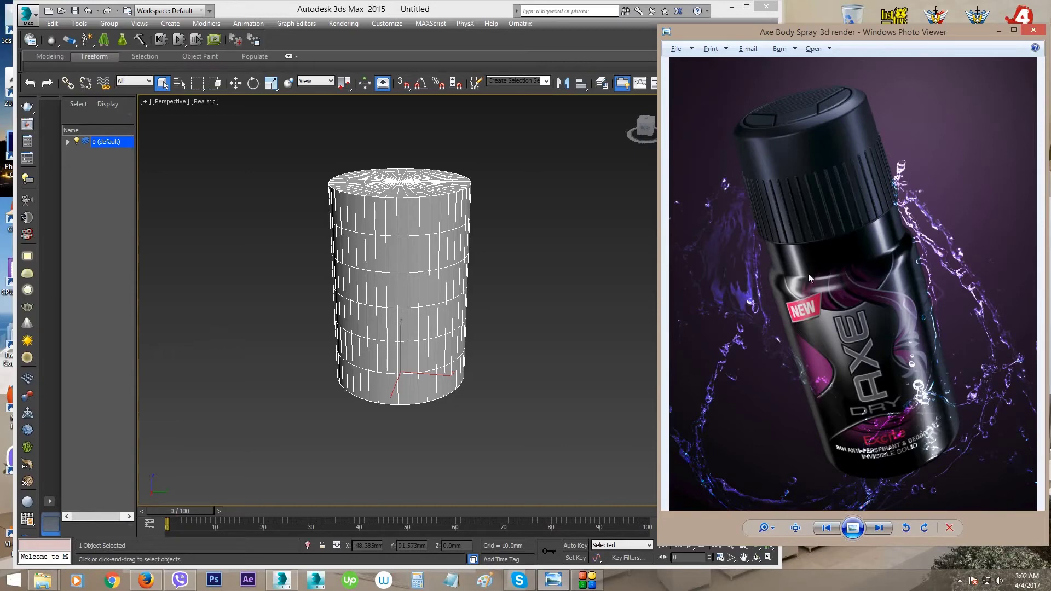
drag(755, 33, 868, 38)
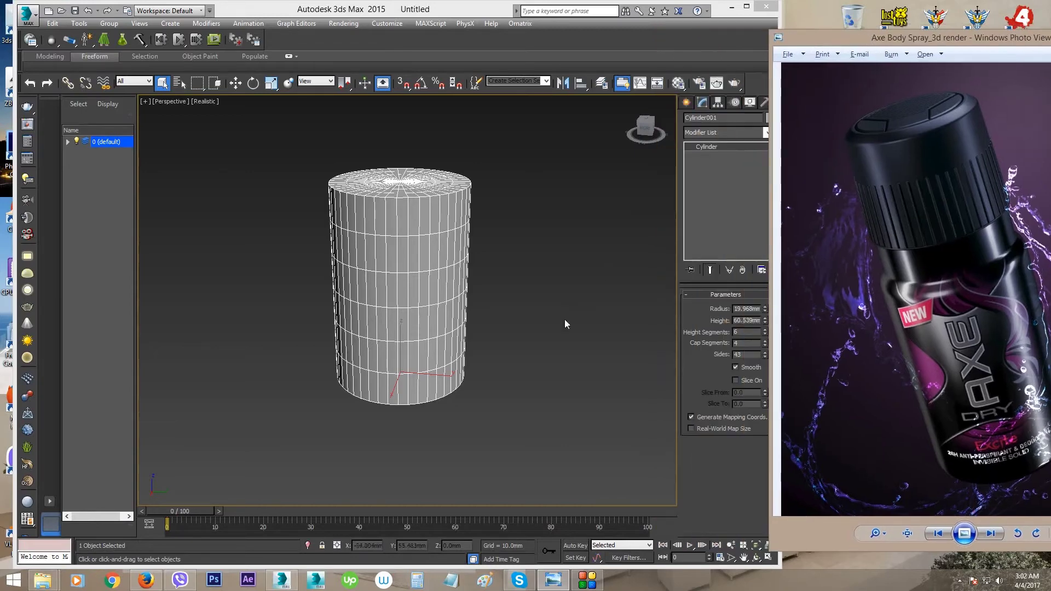
middle_drag(566, 323, 543, 346)
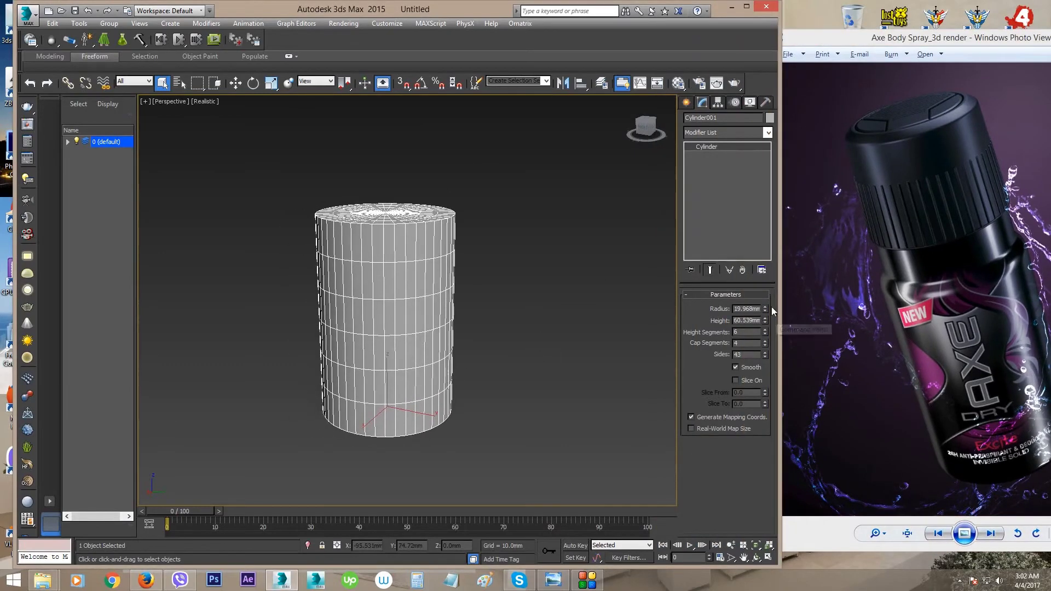
- Set the cylinder height to 56.198 mm, keeping the reference photo beside the model
drag(766, 322, 765, 332)
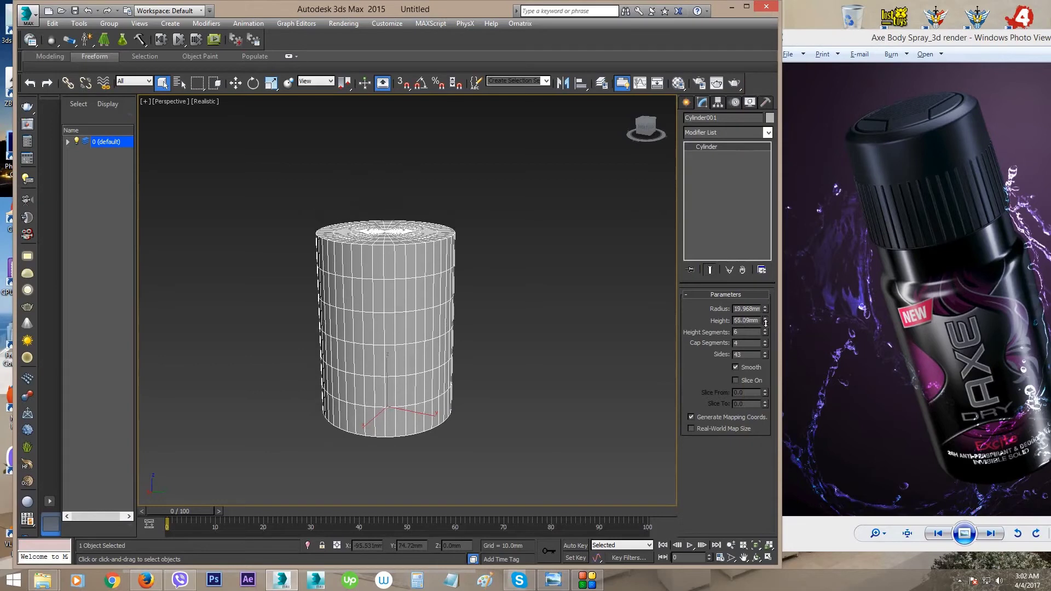
alt+middle_drag(515, 372, 544, 351)
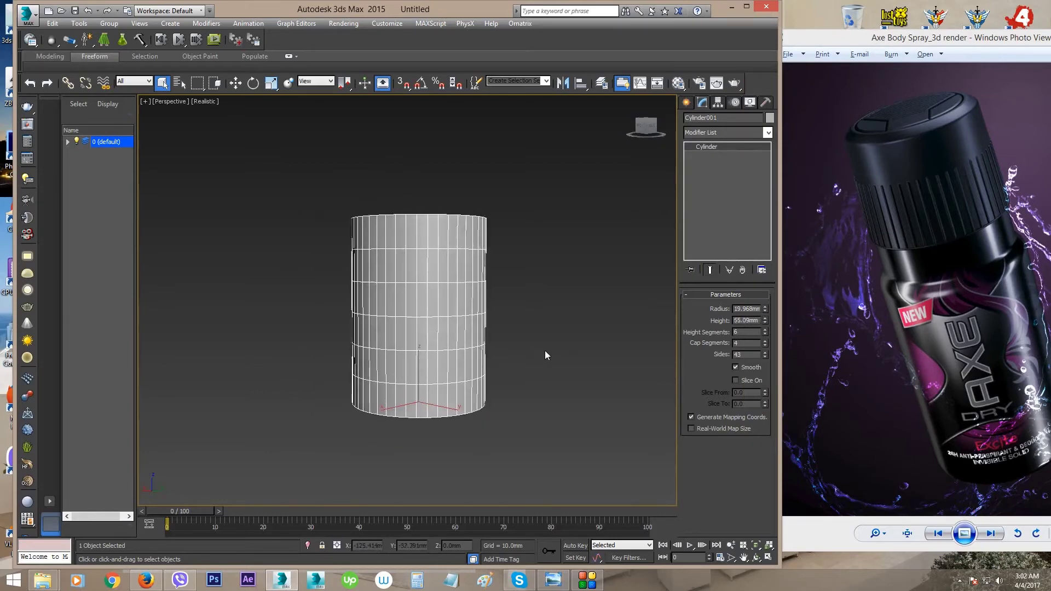
click(948, 363)
drag(890, 31, 902, 23)
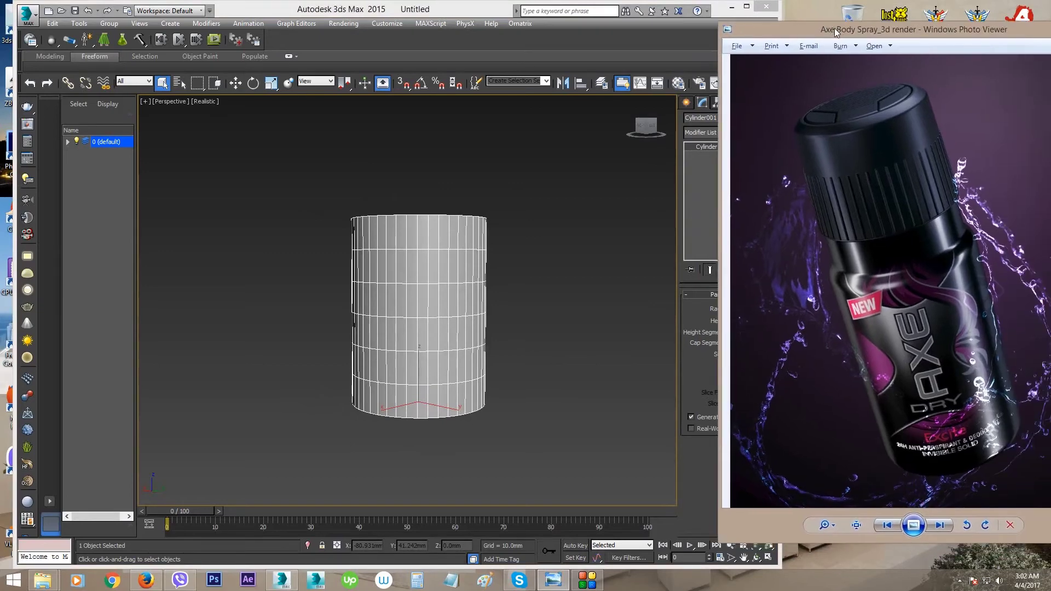
alt+middle_drag(414, 347, 417, 375)
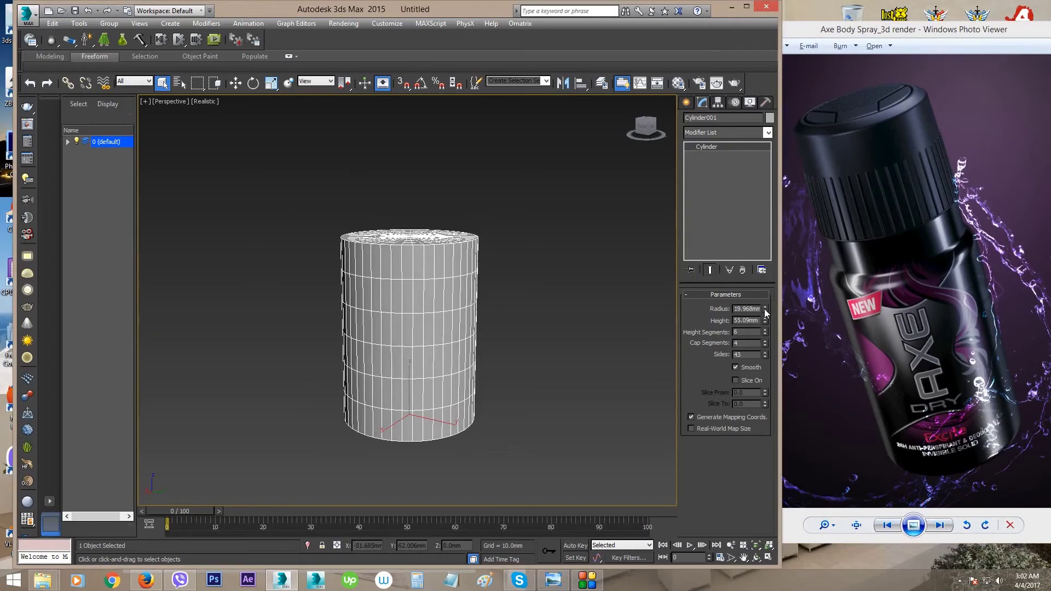
drag(765, 319, 765, 316)
mouse_move(460, 378)
alt+middle_down()
mouse_move(442, 432)
mouse_move(445, 378)
mouse_move(453, 404)
mouse_move(442, 377)
alt+middle_up()
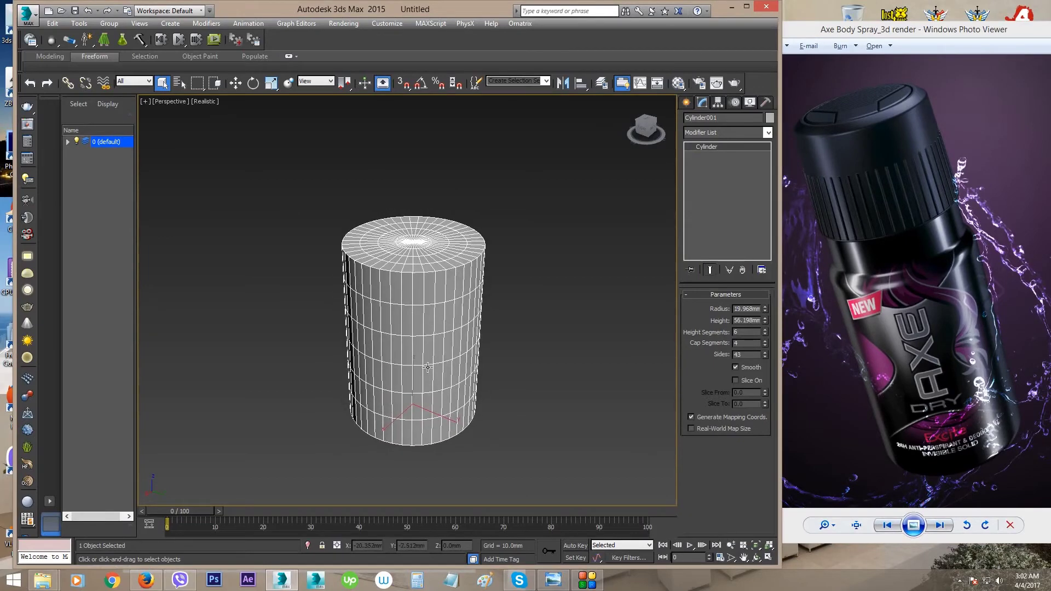
scroll(438, 372, up, 3)
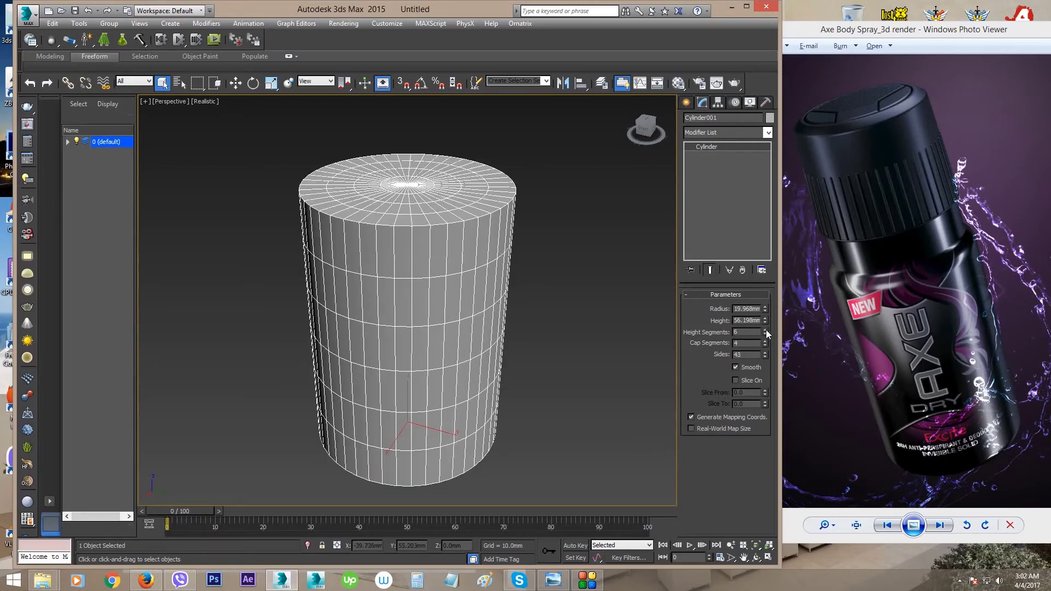
- Set Height Segments to 1 and Cap Segments to 2
drag(767, 330, 766, 361)
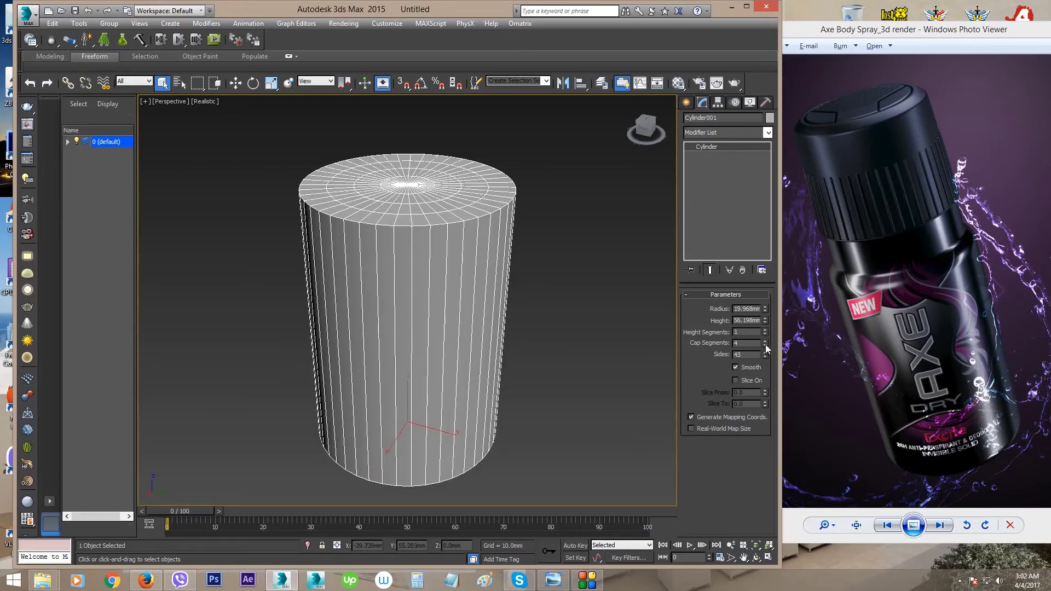
text(1)
key(Return)
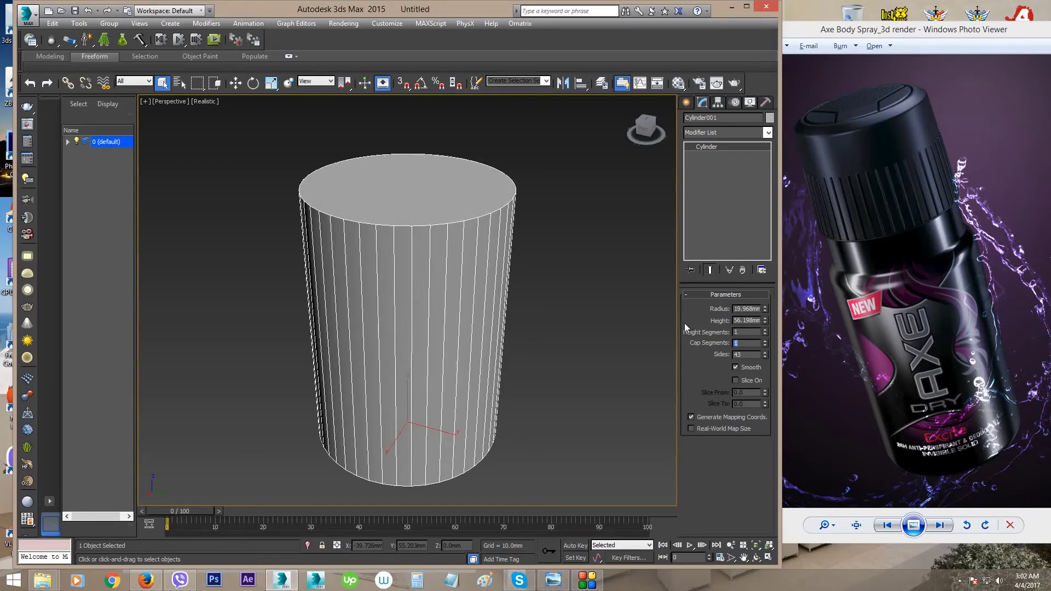
text(2)
key(Return)
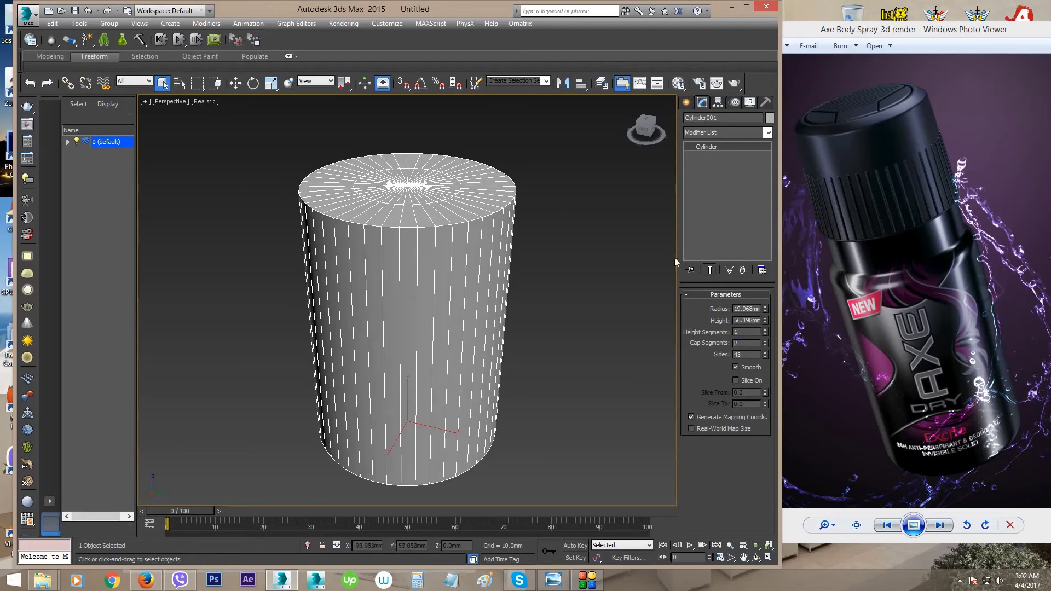
- Add an Edit Poly modifier to Cylinder001 from the Modifier List
click(768, 132)
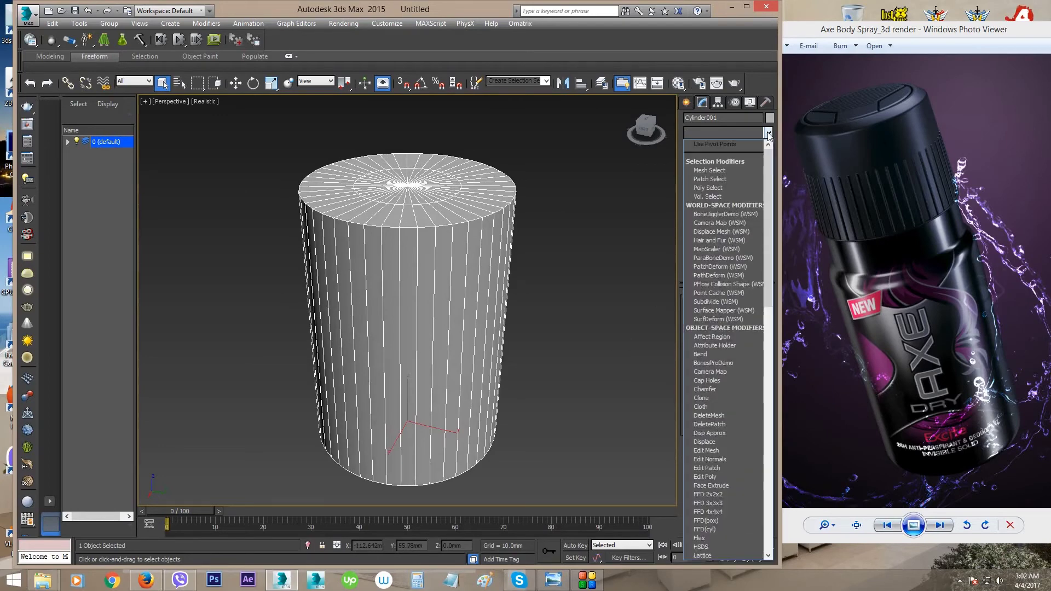
key(Escape)
click(768, 133)
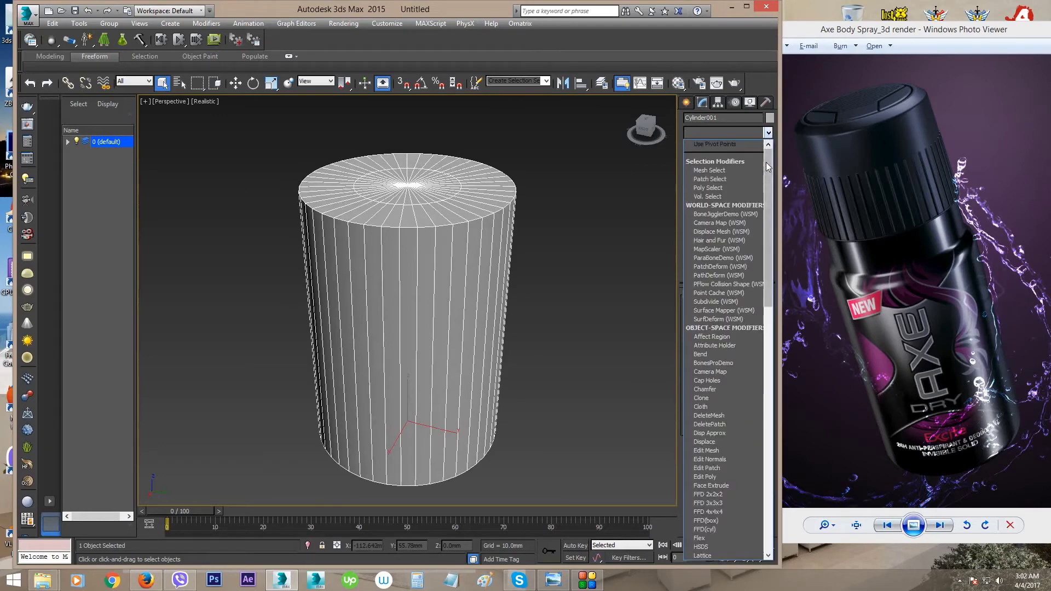
scroll(766, 190, down, 3)
scroll(766, 191, down, 1)
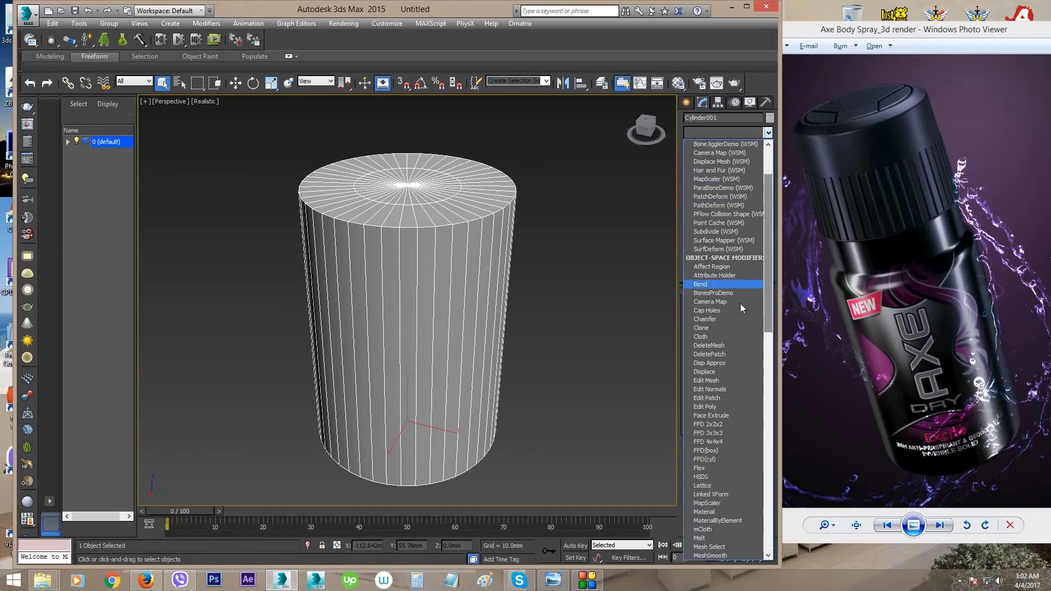
click(707, 407)
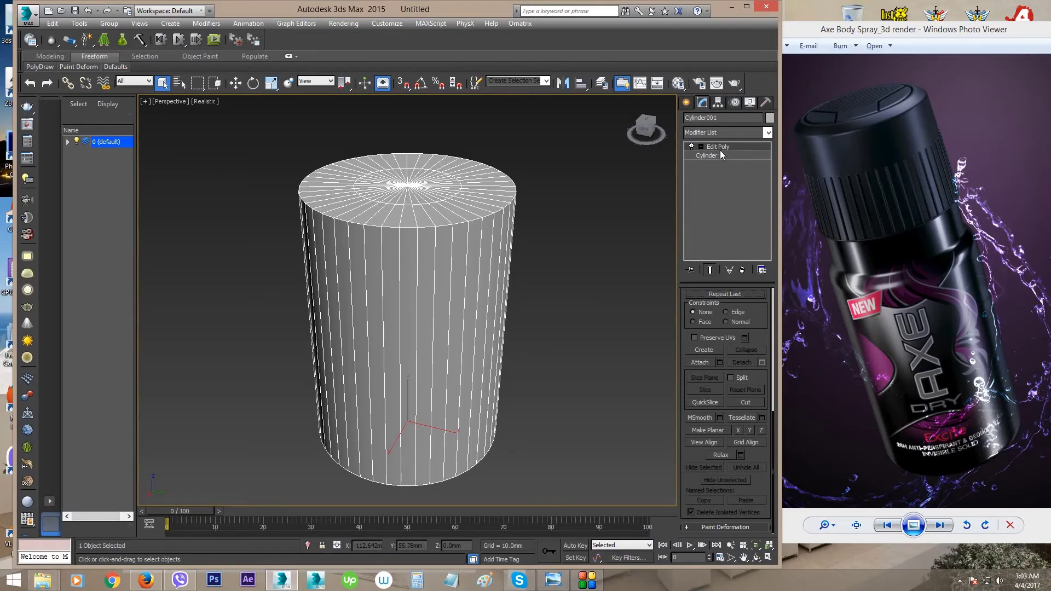
click(719, 154)
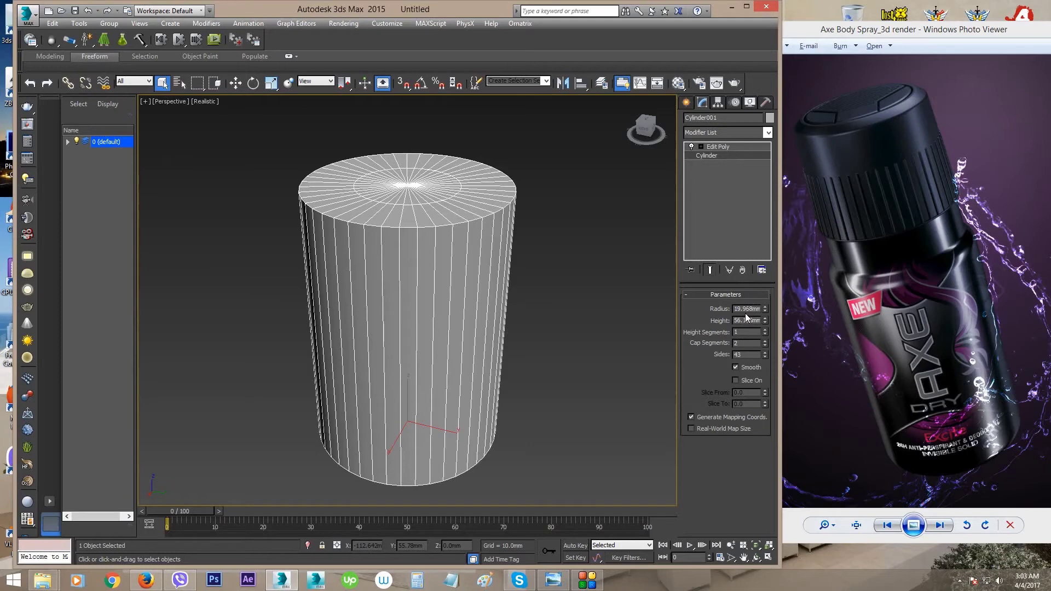
click(737, 150)
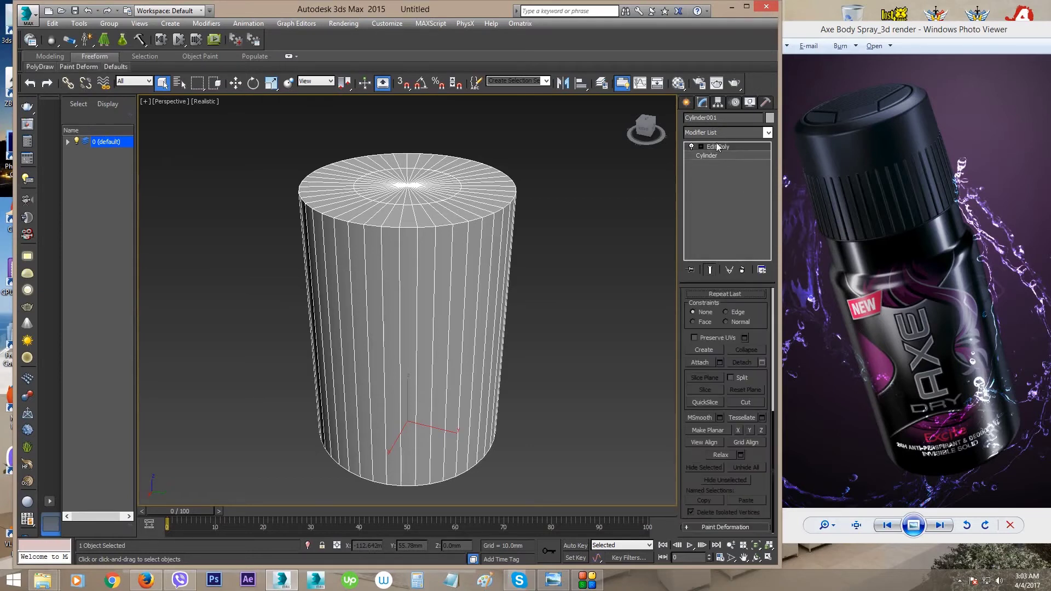
click(725, 153)
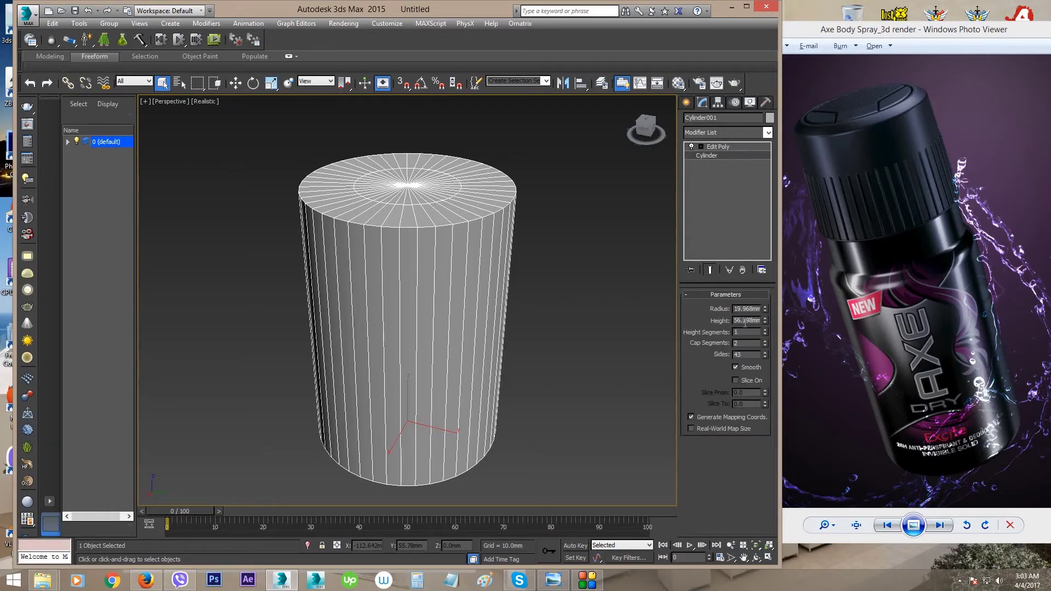
click(720, 147)
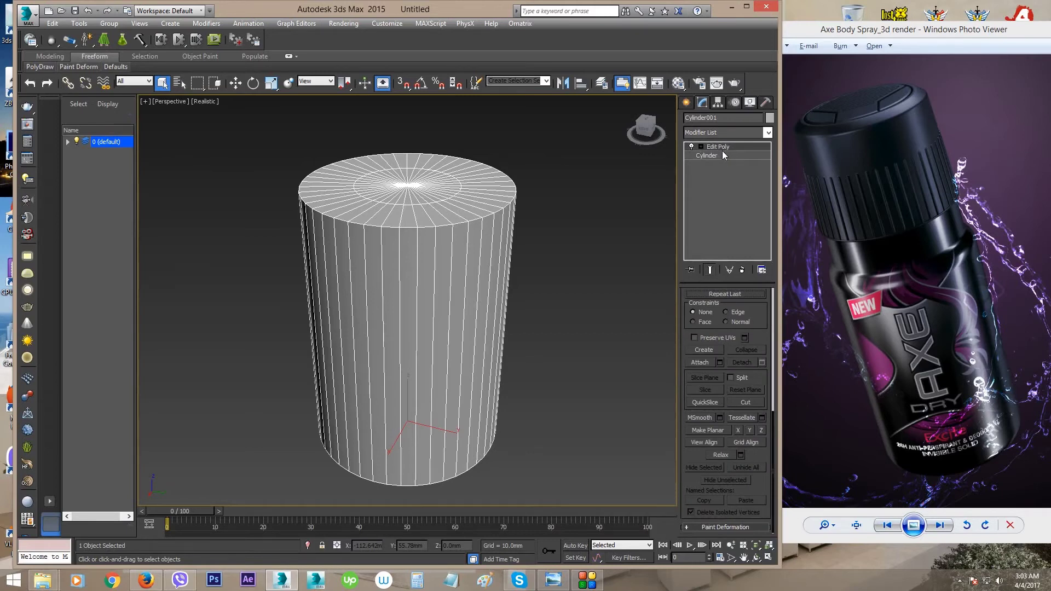
click(723, 155)
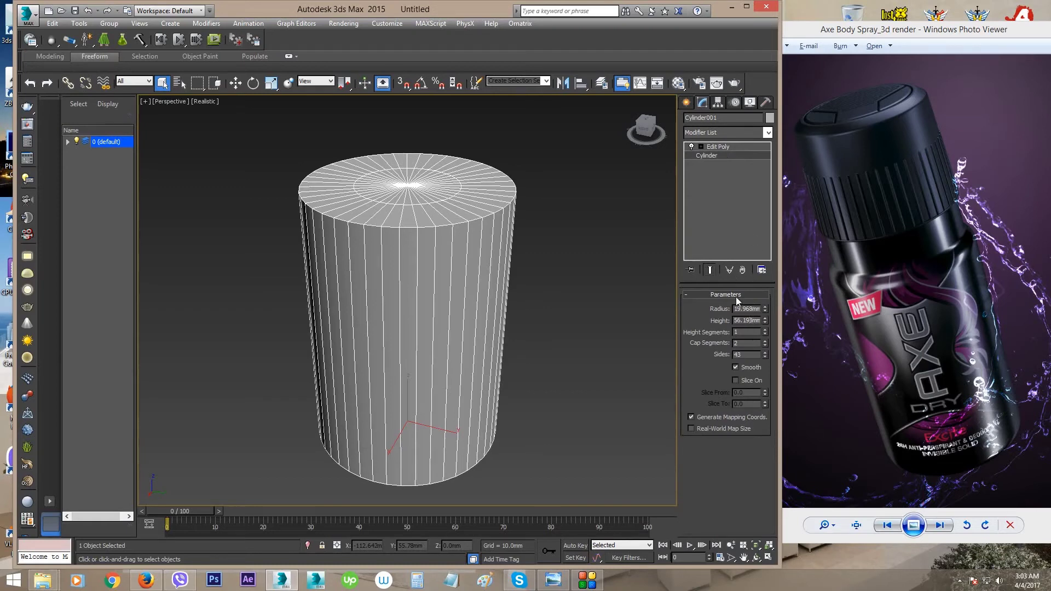
click(723, 147)
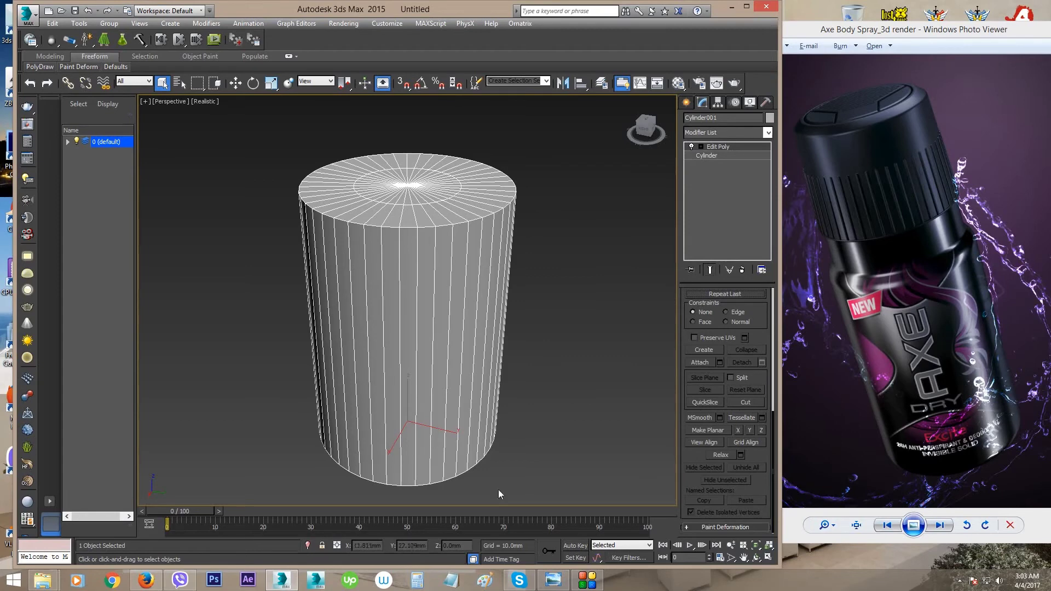
- Expand Edit Poly's sub-object levels in the stack and cycle through each one
scroll(495, 482, up, 5)
alt+middle_drag(458, 416, 433, 381)
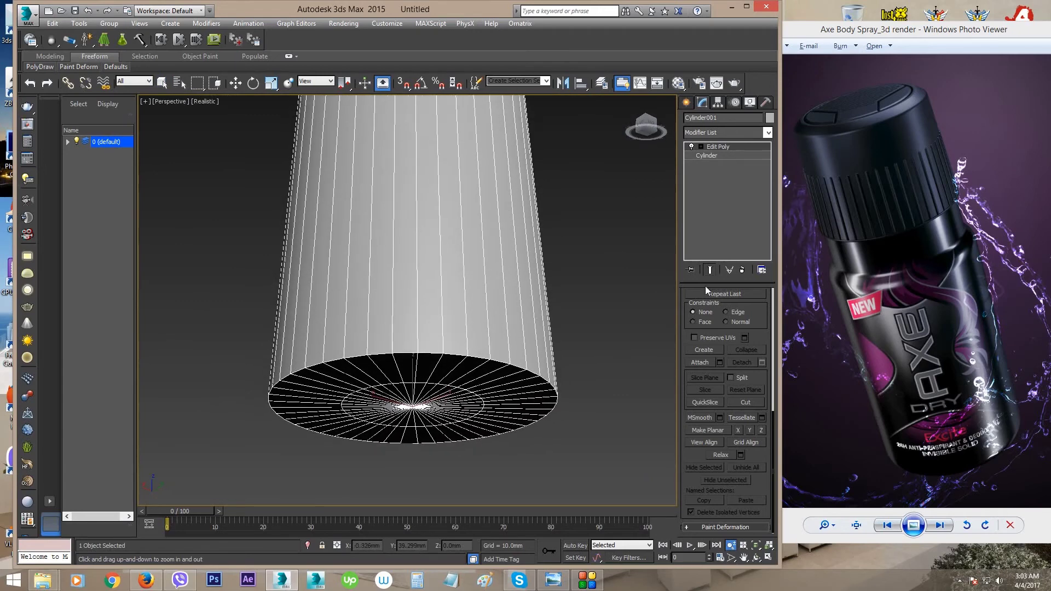
click(701, 147)
scroll(752, 370, up, 7)
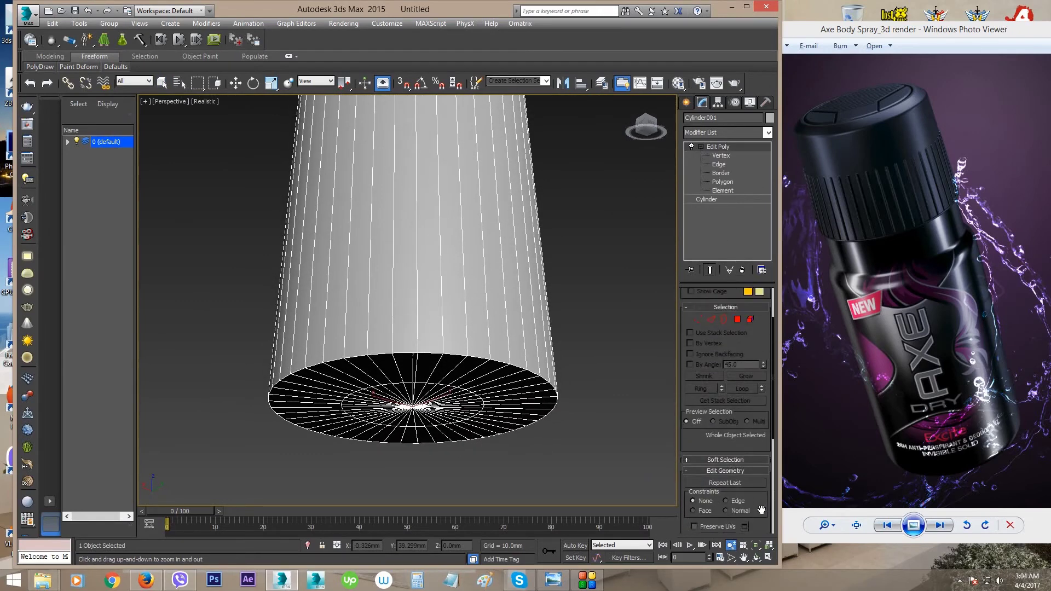
click(714, 190)
click(717, 182)
click(718, 173)
click(718, 165)
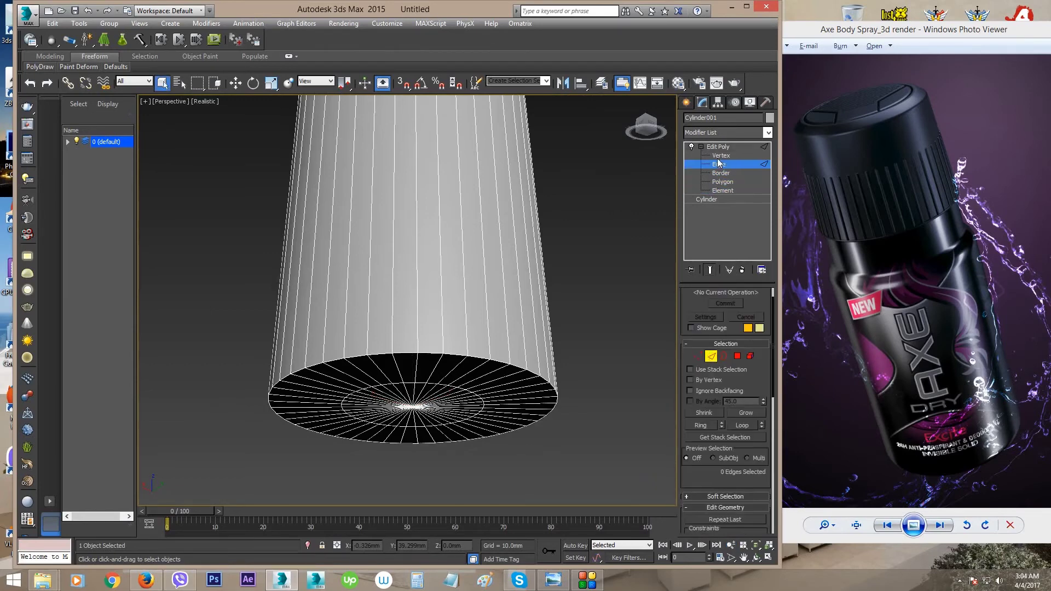
click(720, 155)
click(718, 173)
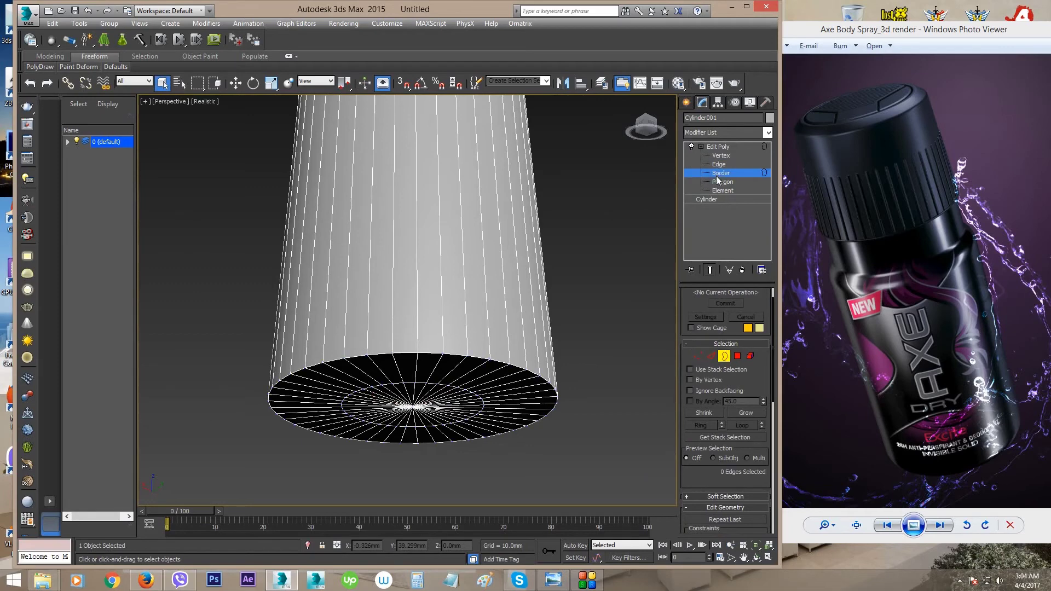
click(719, 164)
click(719, 182)
click(720, 191)
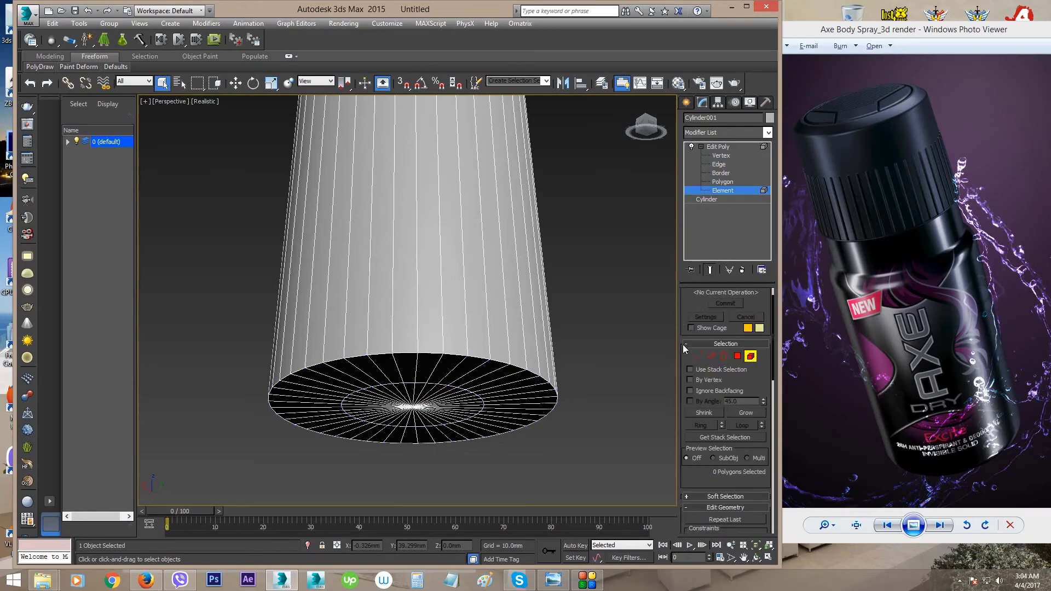
- Try each sub-object button in the Selection rollout, then settle on Edge level
click(694, 355)
click(711, 356)
click(724, 356)
click(737, 355)
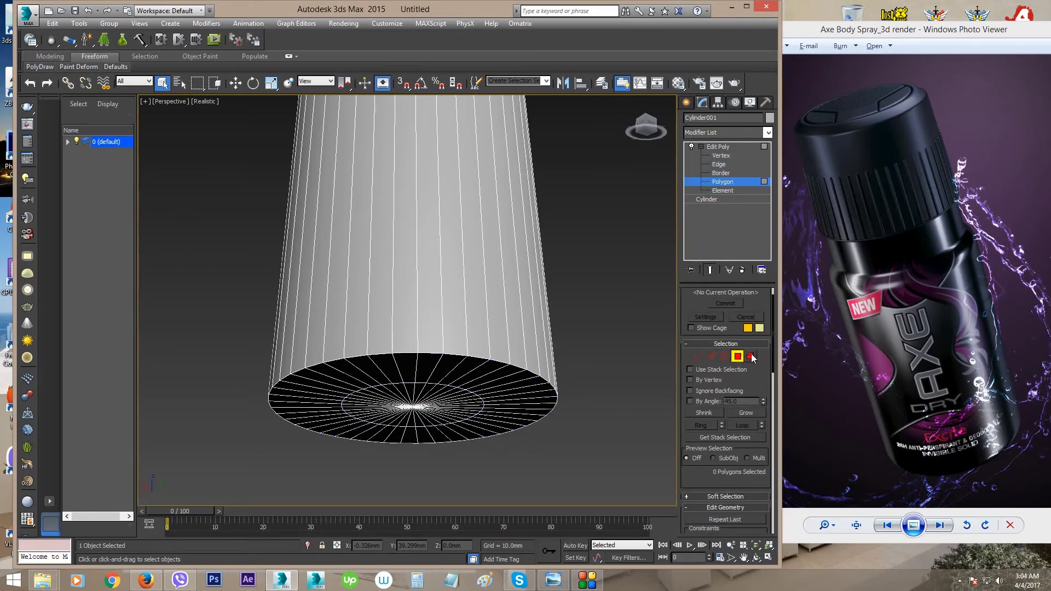
click(749, 356)
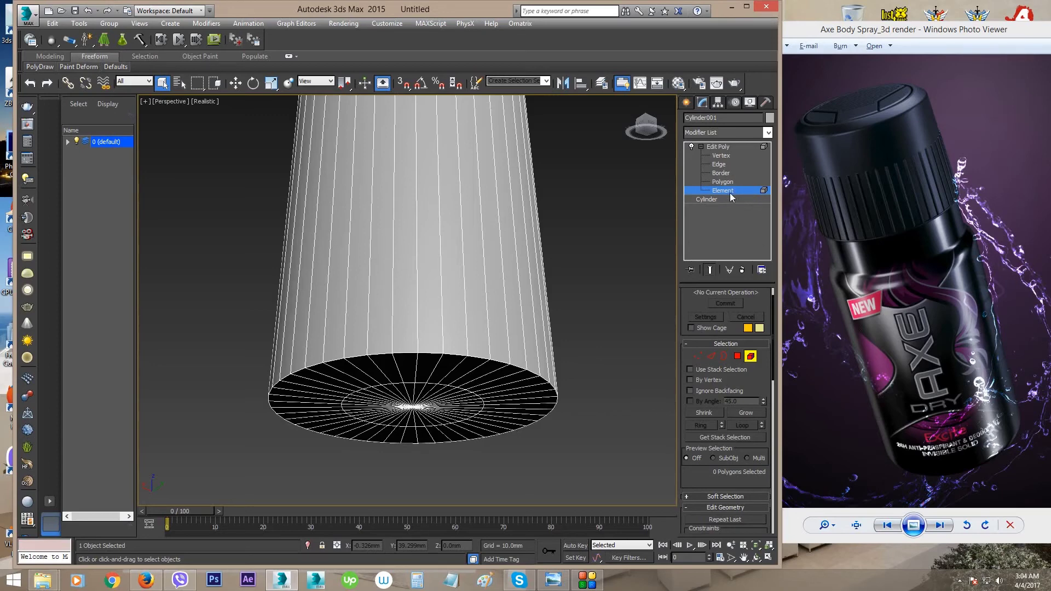
click(719, 164)
alt+middle_drag(476, 369, 472, 347)
- Select the full edge loop around the cylinder's bottom rim
click(414, 310)
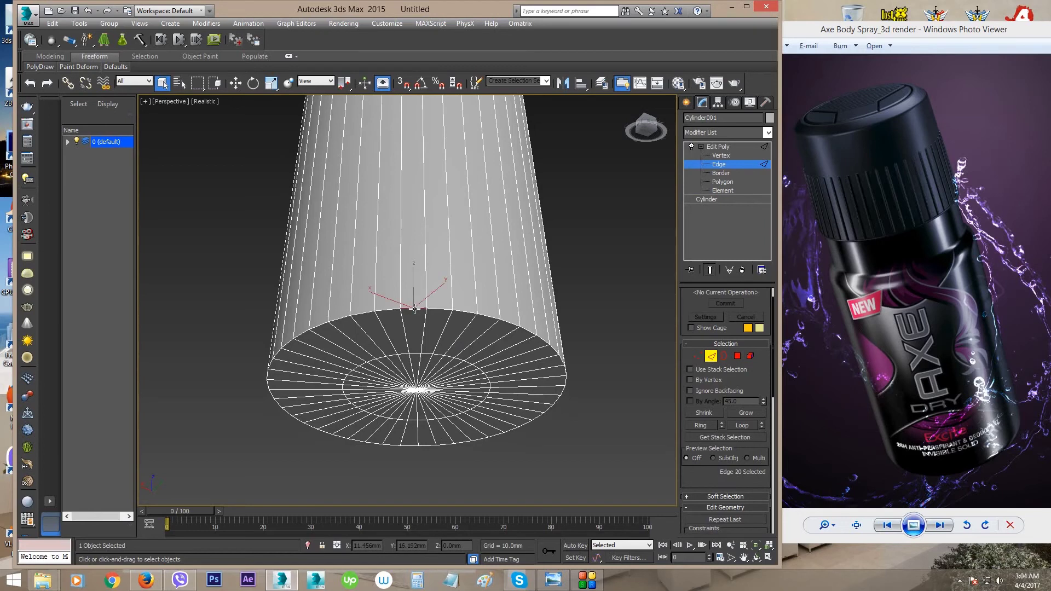
click(742, 426)
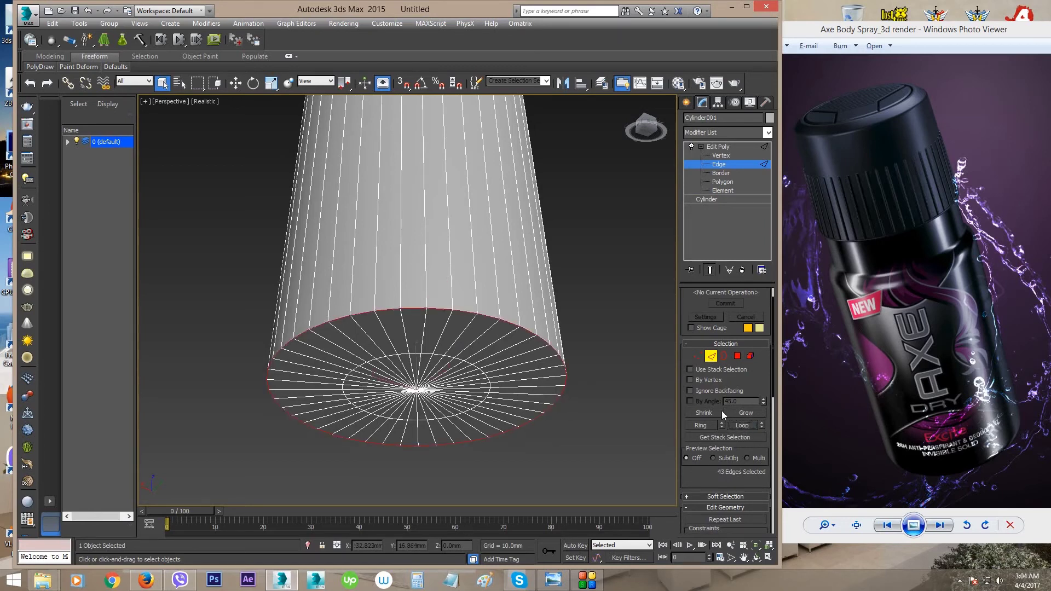
click(630, 364)
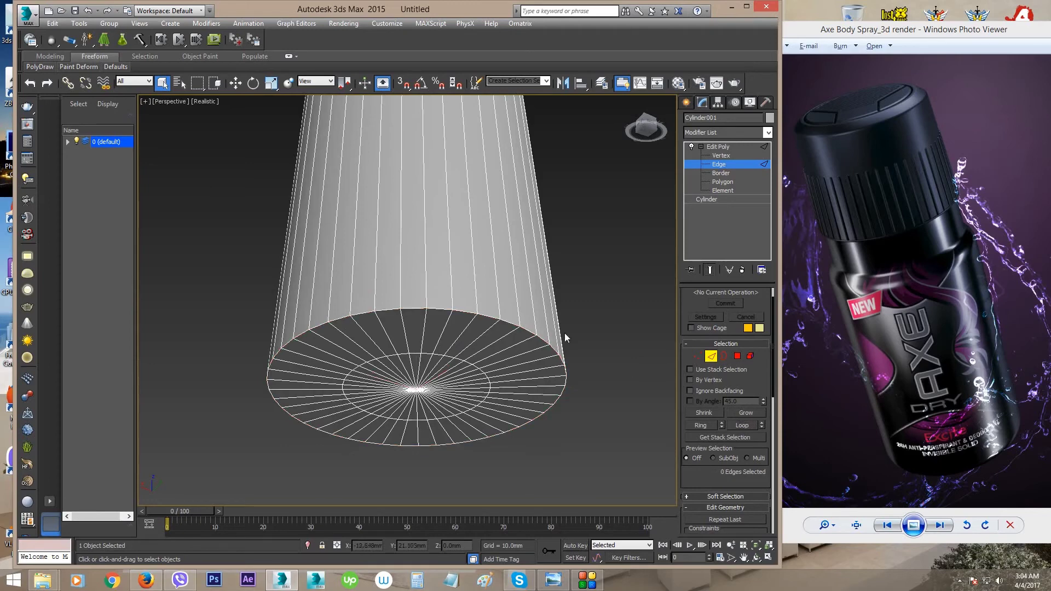
double_click(418, 309)
alt+middle_drag(485, 399, 531, 386)
scroll(689, 468, down, 10)
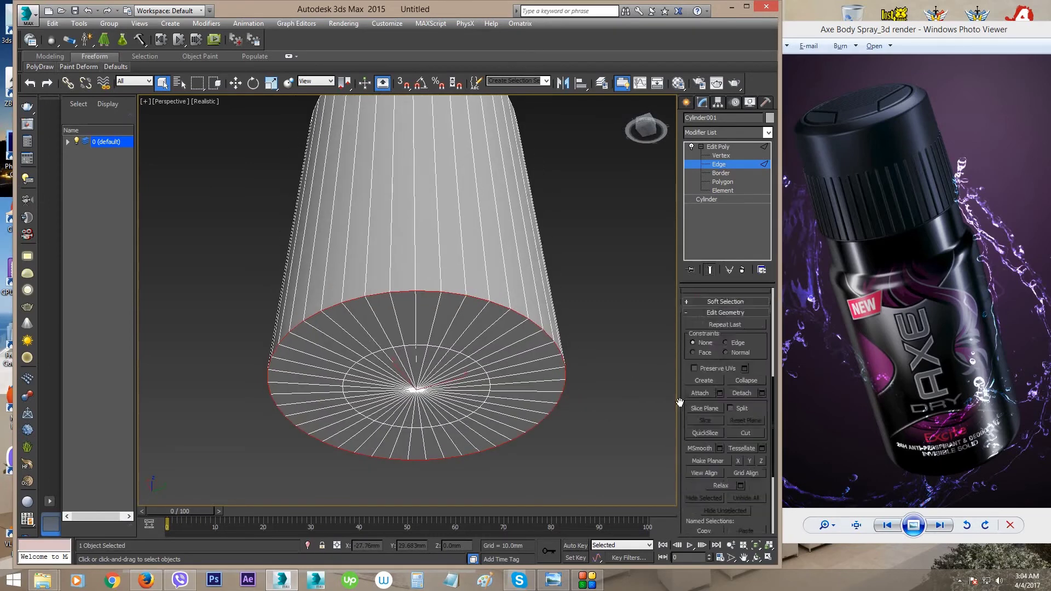
scroll(685, 356, down, 3)
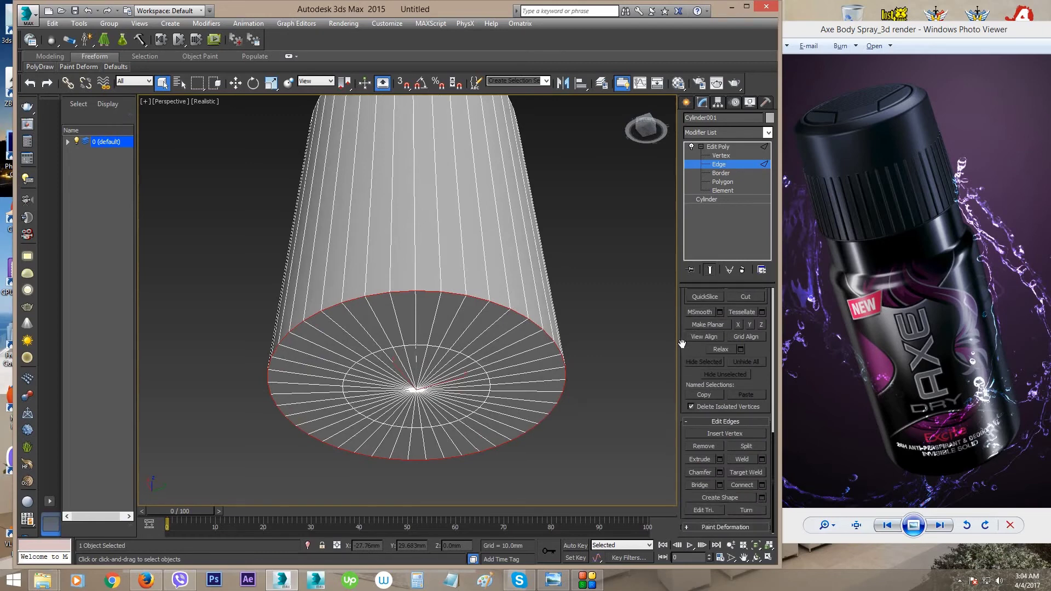
- Start a chamfer on the rim edges with an amount of about 2.5 mm
click(721, 473)
alt+middle_drag(633, 446, 368, 317)
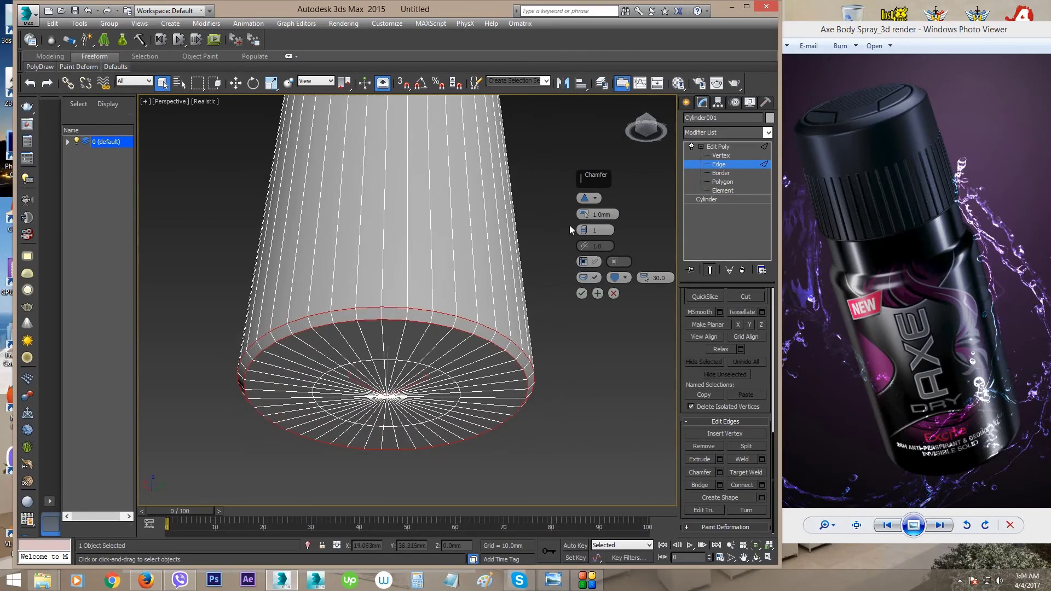
mouse_move(583, 215)
mouse_down()
mouse_move(583, 207)
mouse_move(568, 221)
mouse_up()
alt+middle_drag(496, 268, 477, 282)
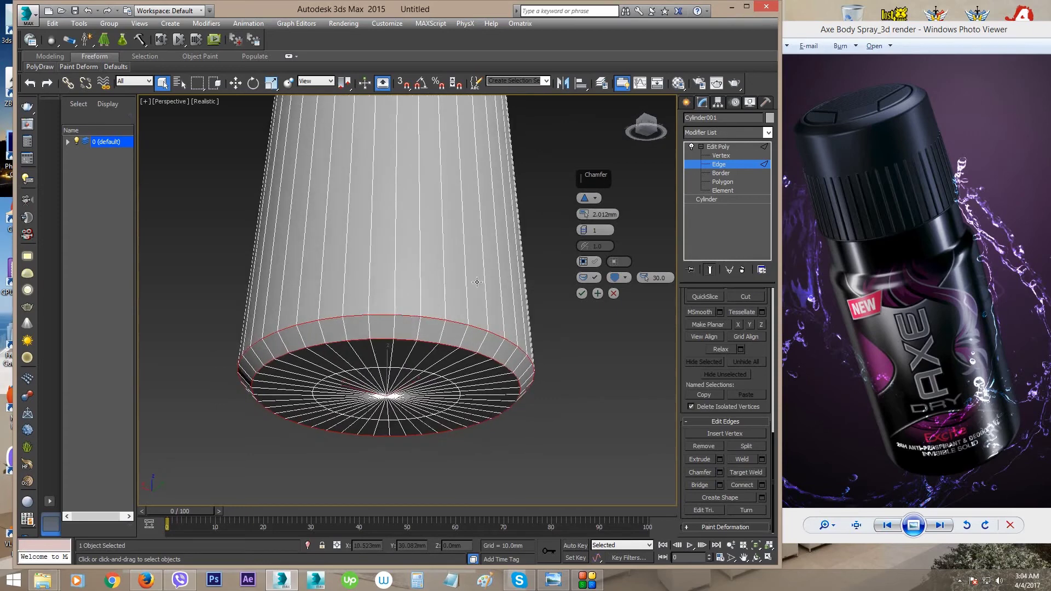
drag(583, 215, 584, 221)
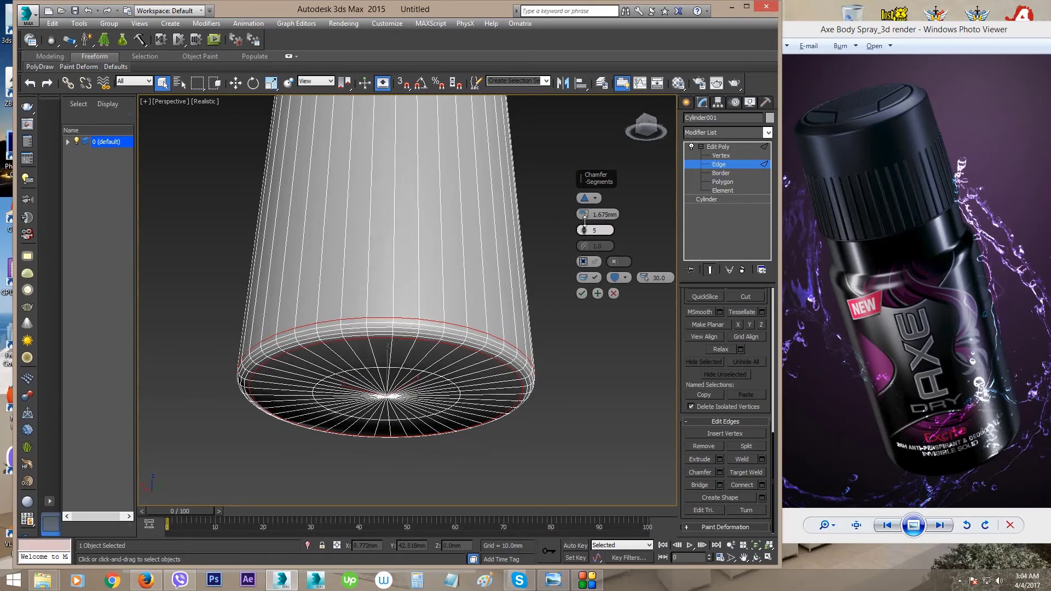
alt+middle_drag(428, 241, 424, 265)
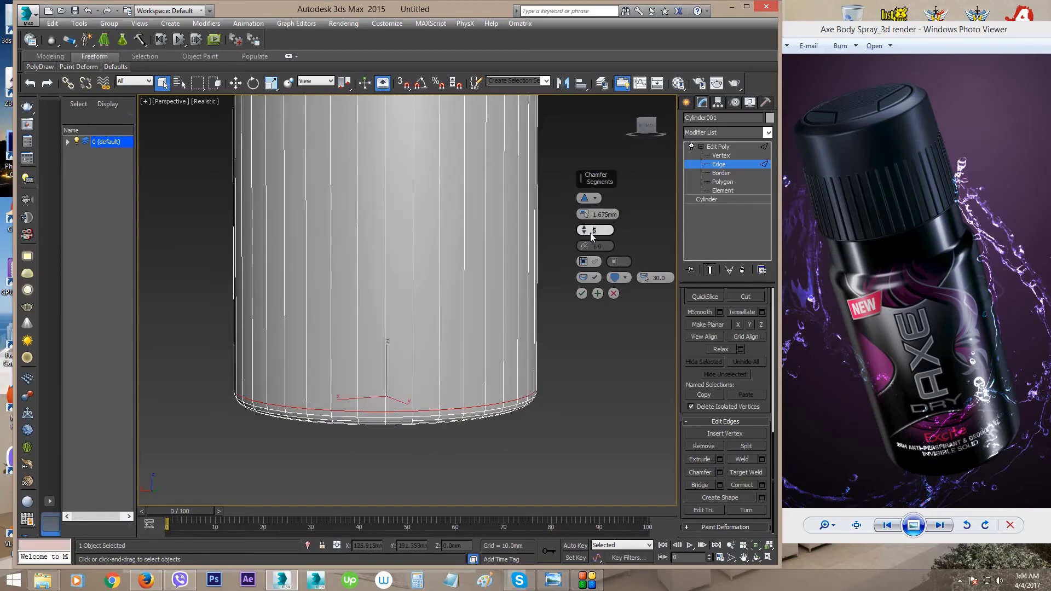
- Raise the chamfer to 6 segments at 2.519 mm and accept it
drag(590, 232, 589, 229)
alt+middle_drag(408, 293, 469, 249)
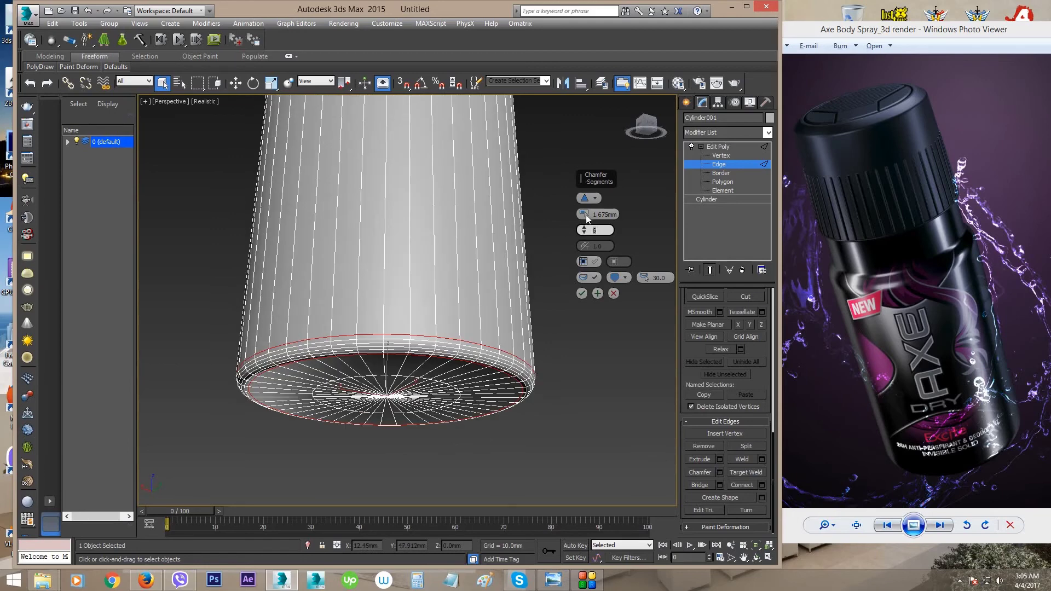
drag(585, 216, 585, 210)
alt+middle_drag(505, 277, 551, 290)
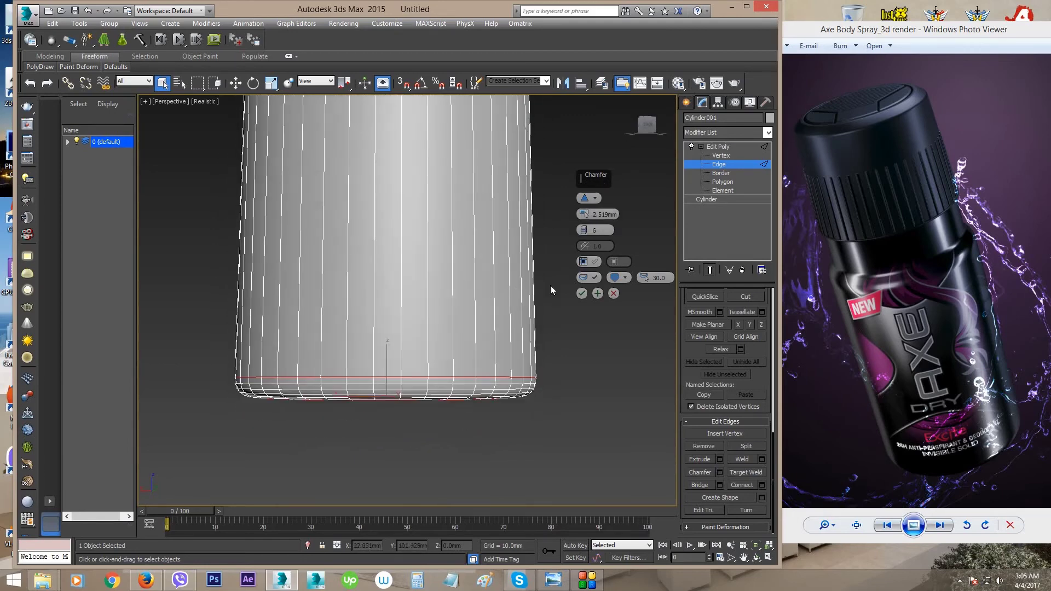
click(582, 294)
scroll(457, 264, down, 4)
alt+middle_drag(457, 264, 487, 272)
scroll(462, 285, up, 3)
- Switch to Vertex level and select the centre vertex of the top cap
click(721, 156)
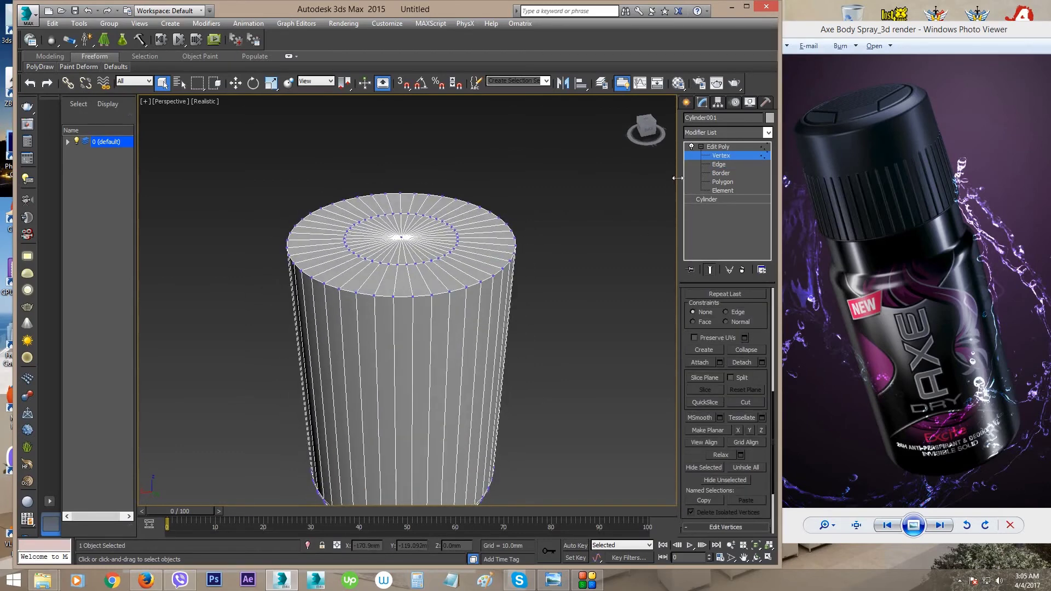
click(401, 238)
scroll(744, 369, up, 5)
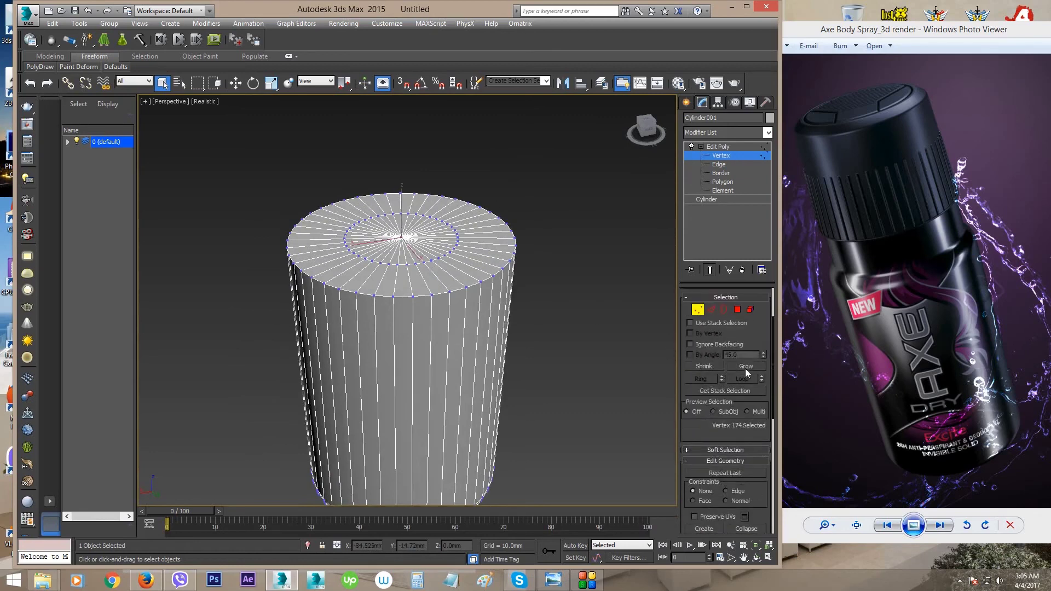
scroll(759, 331, up, 2)
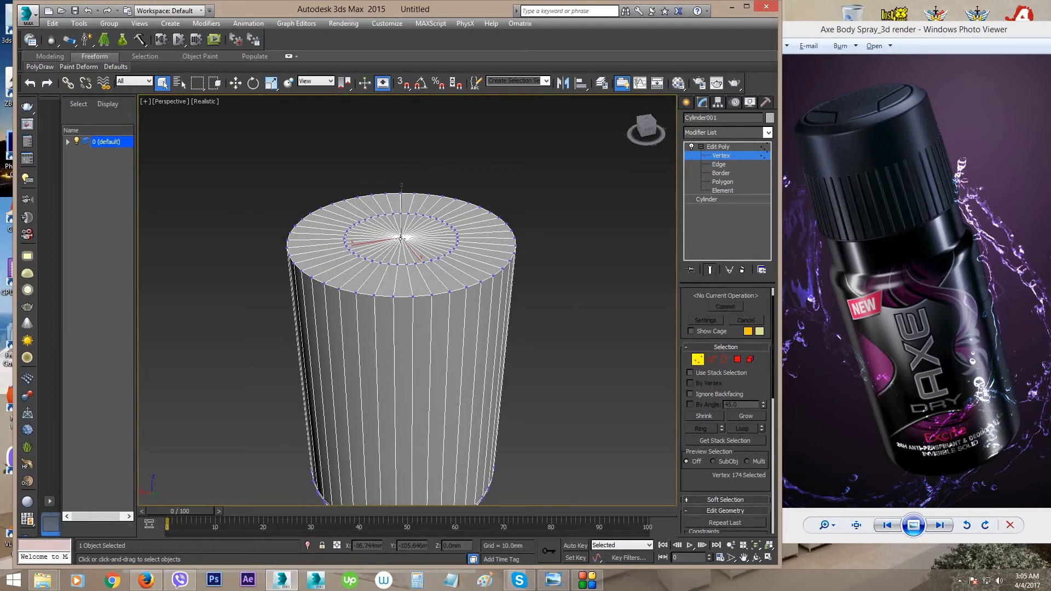
- Convert the selection to the top cap's polygons, scale them to 168% and raise them slightly
click(738, 360)
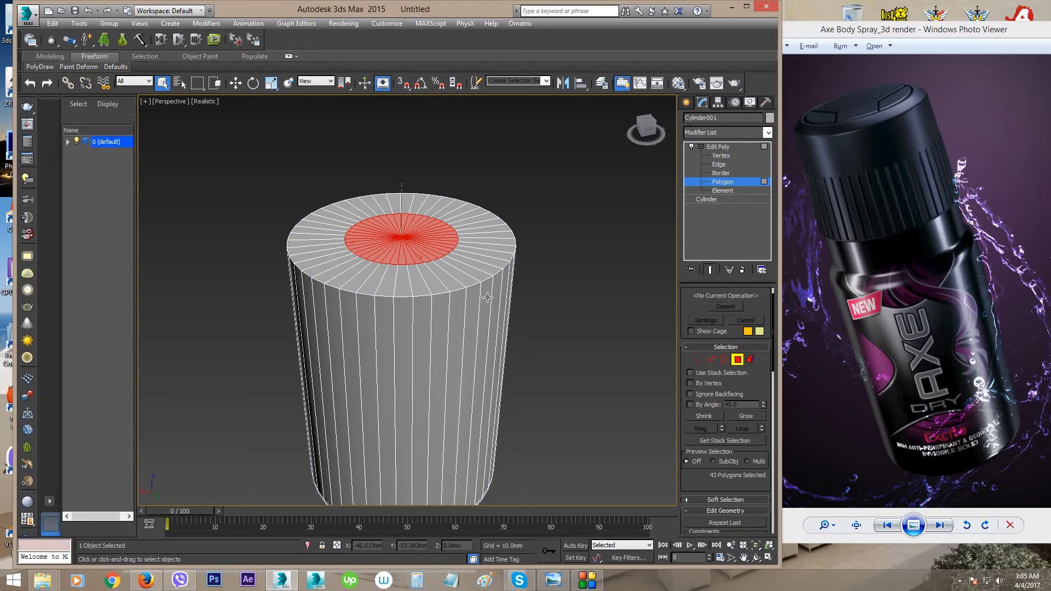
alt+middle_drag(425, 295, 446, 316)
key(r)
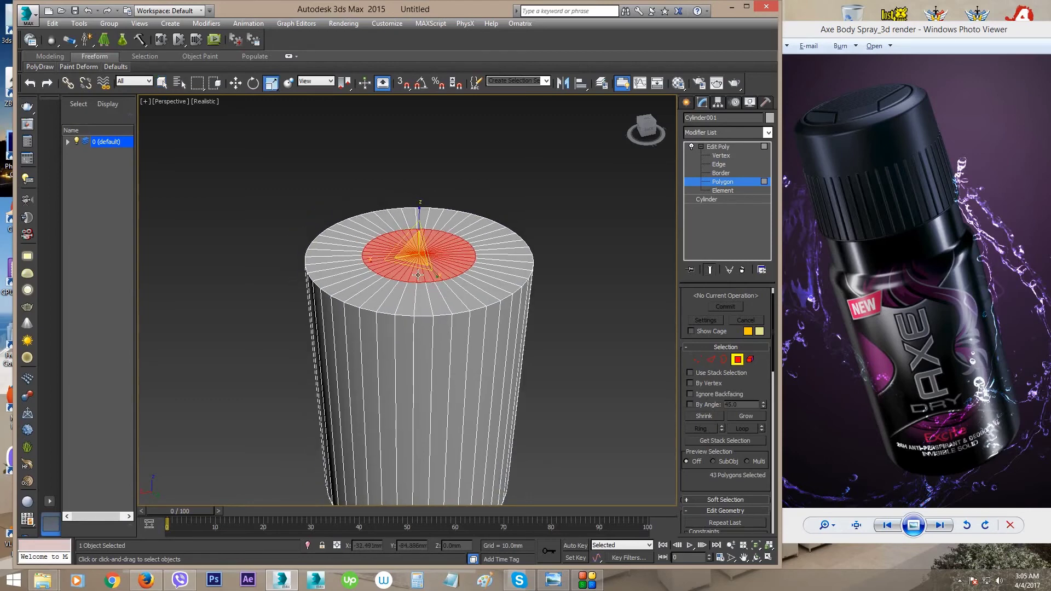
drag(419, 275, 372, 280)
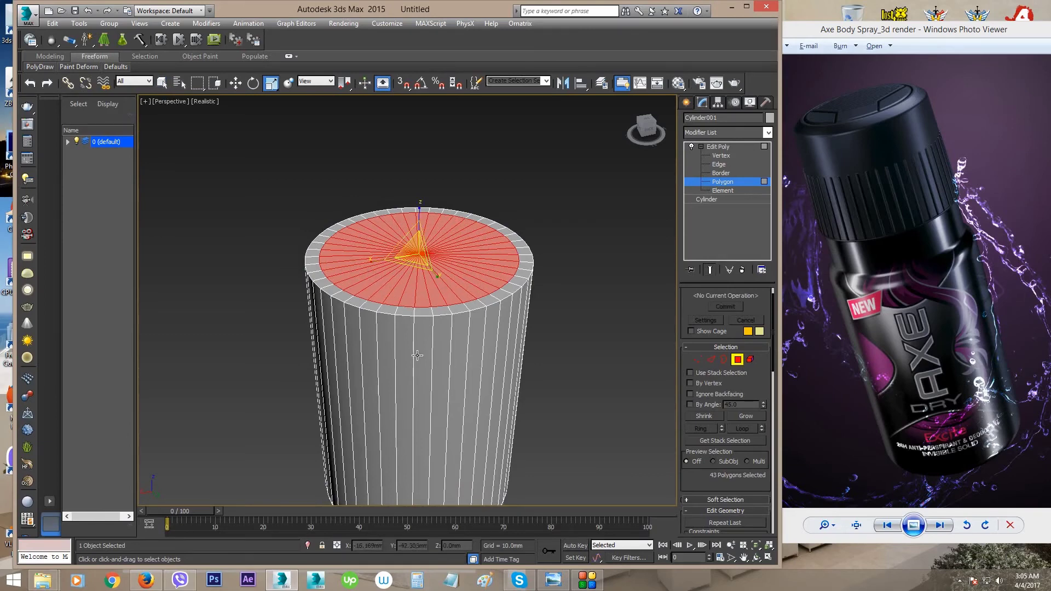
alt+middle_drag(419, 356, 429, 327)
key(w)
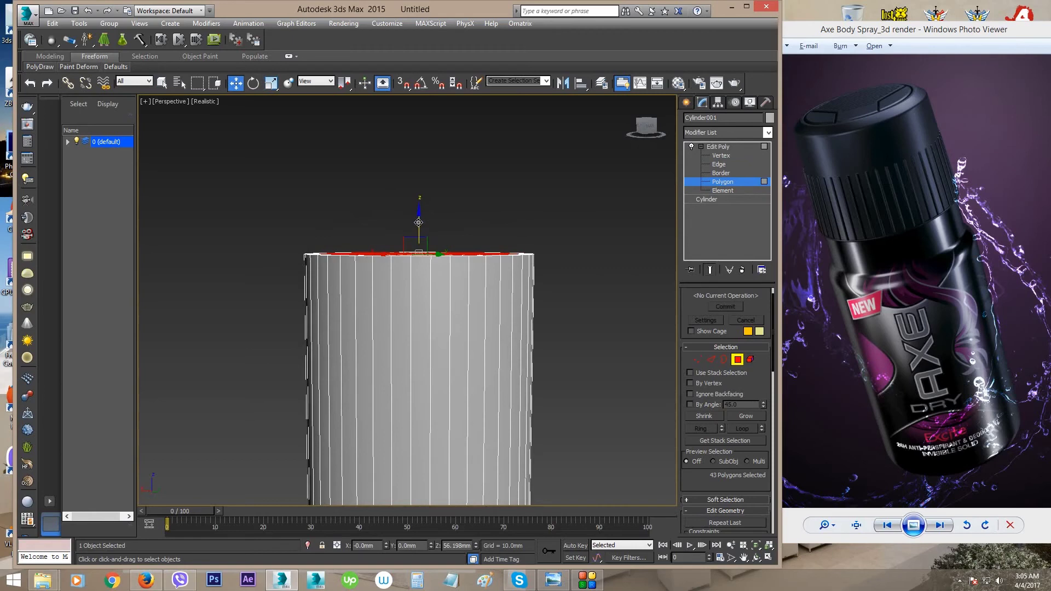
drag(419, 222, 422, 200)
- Fine-tune the top polygons' scale and check the shoulder from the side
alt+middle_drag(454, 279, 437, 327)
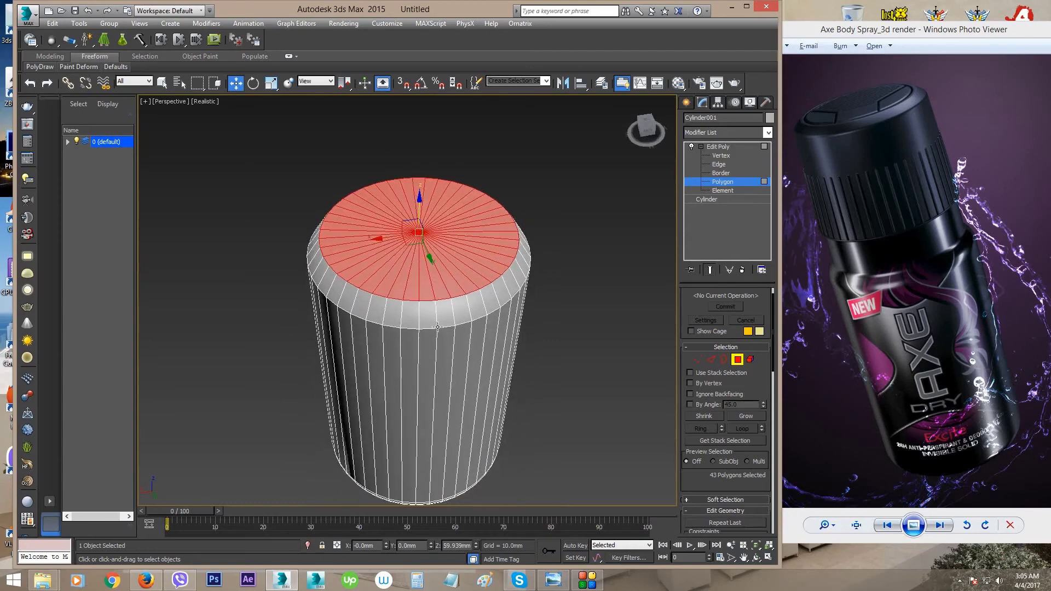
key(r)
drag(413, 245, 417, 257)
alt+middle_drag(424, 326, 421, 302)
drag(710, 483, 699, 240)
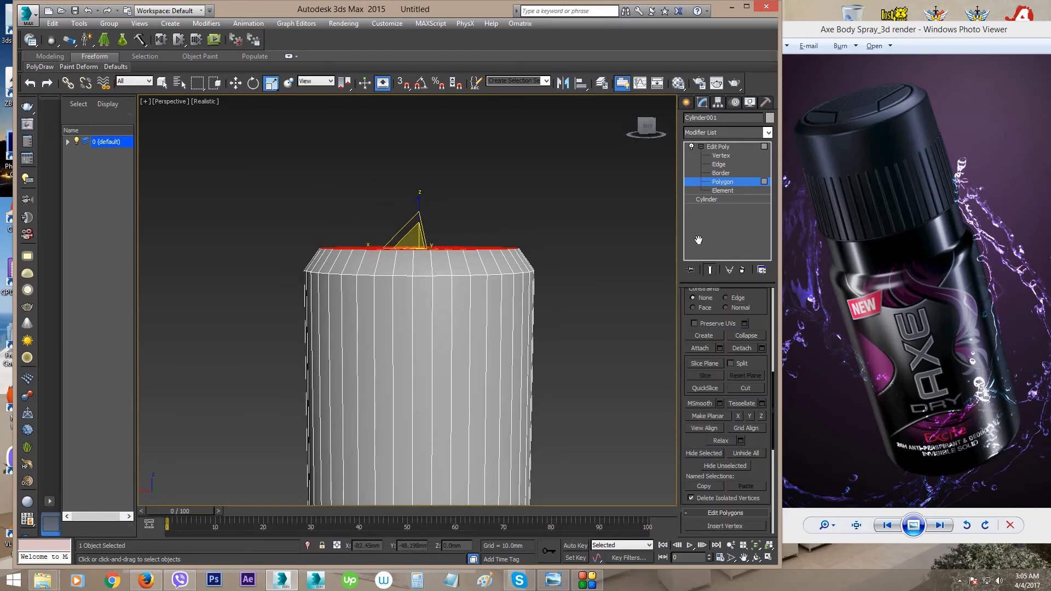
scroll(760, 318, down, 3)
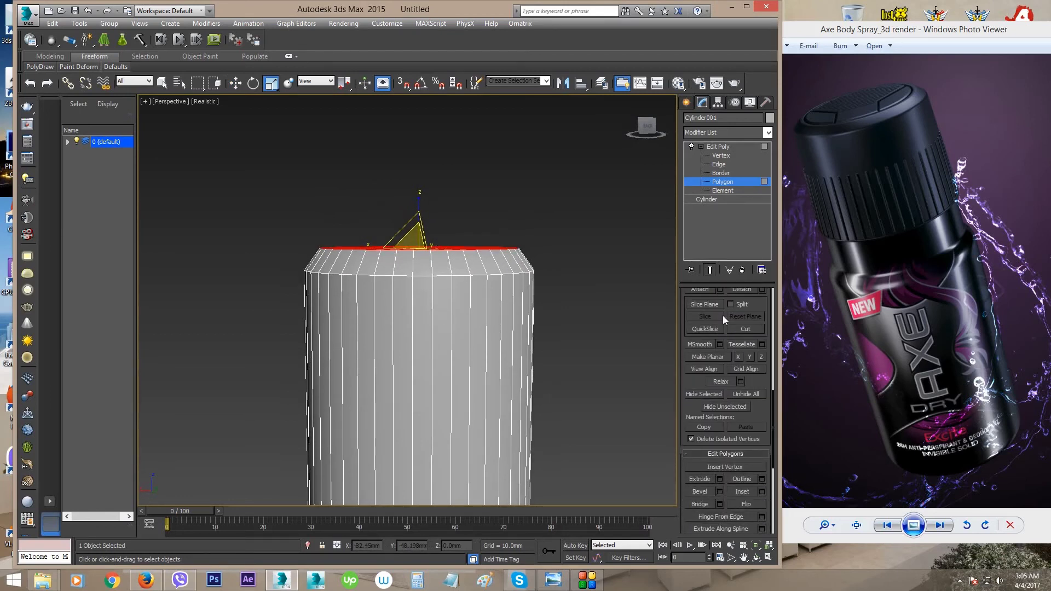
- Extrude the top cap polygons upward into a short neck with interactive Extrude
click(720, 480)
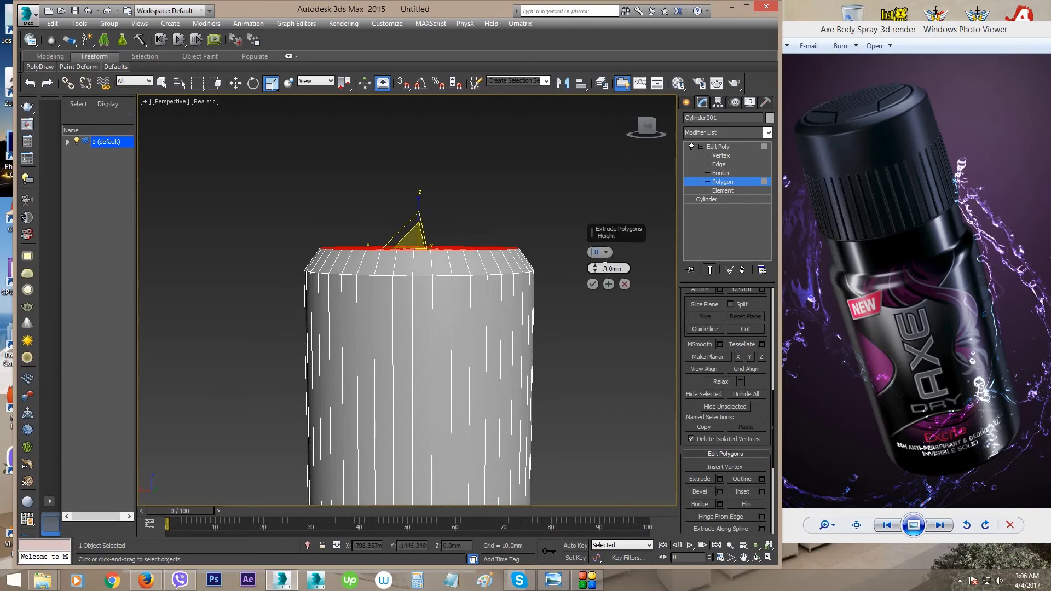
drag(594, 268, 603, 241)
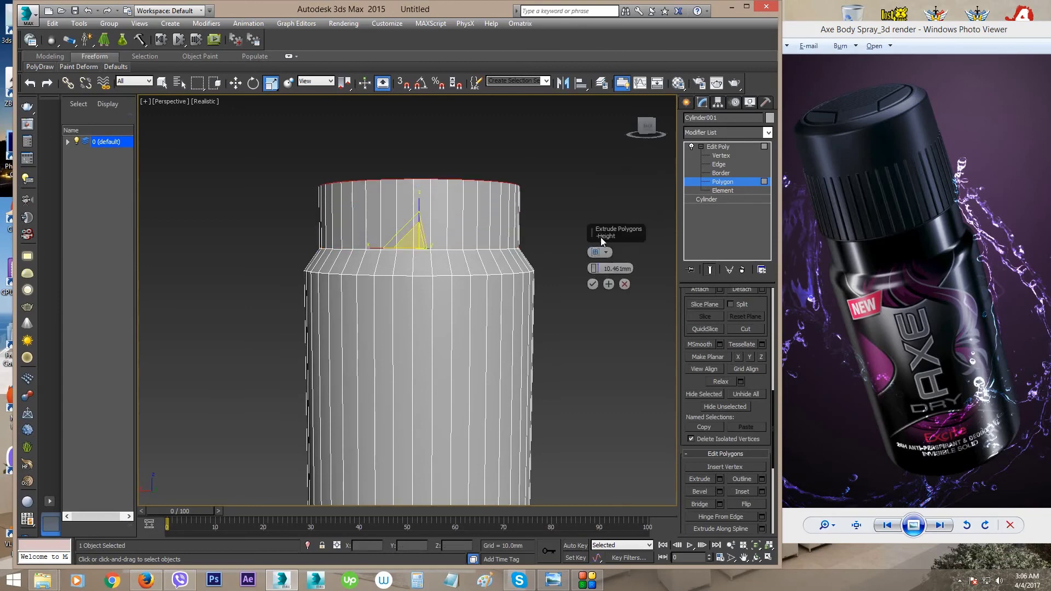
click(625, 284)
alt+middle_drag(596, 310, 554, 379)
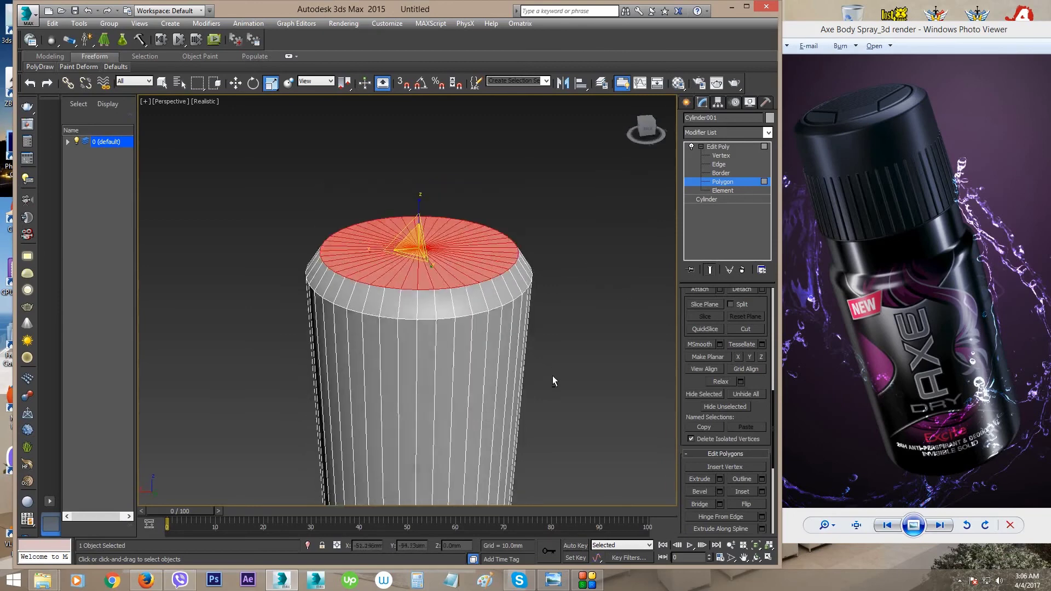
click(691, 480)
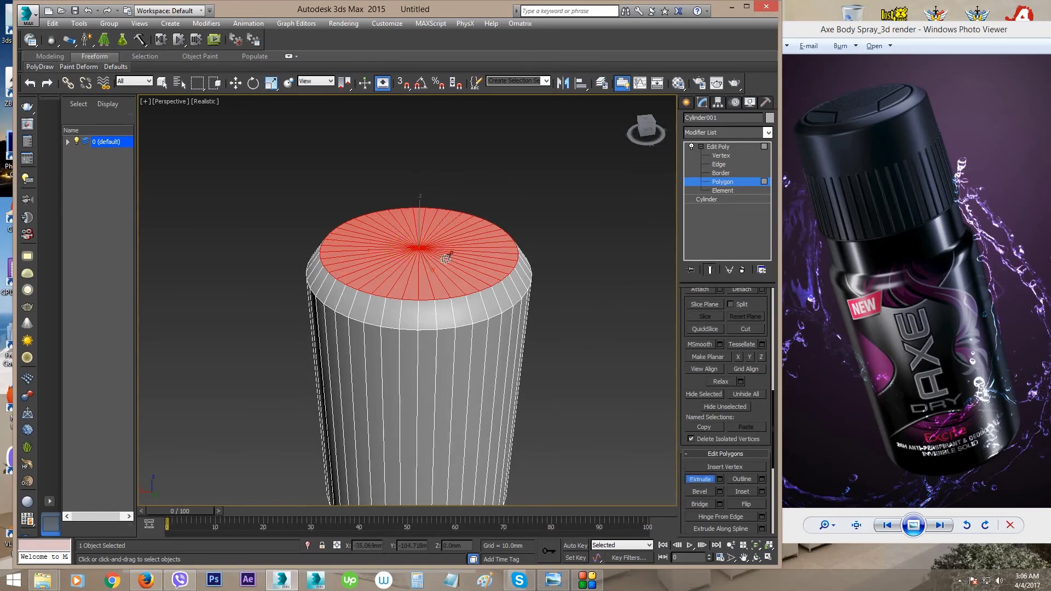
drag(447, 258, 456, 225)
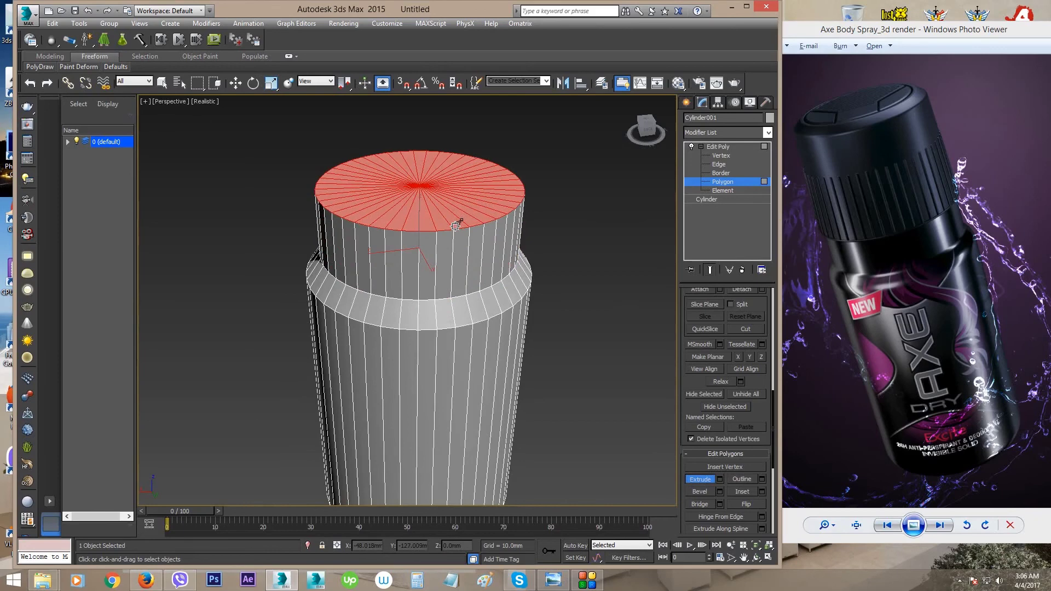
click(455, 226)
alt+middle_drag(456, 227, 565, 261)
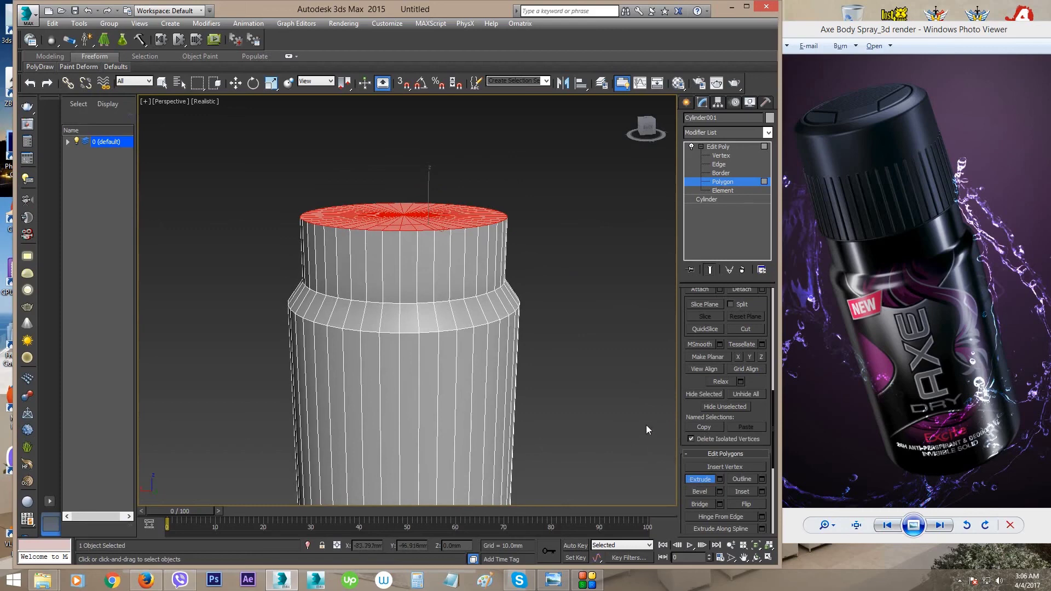
- Switch to Edge level and select the edge loop around the can's shoulder
key(r)
middle_drag(627, 439, 633, 285)
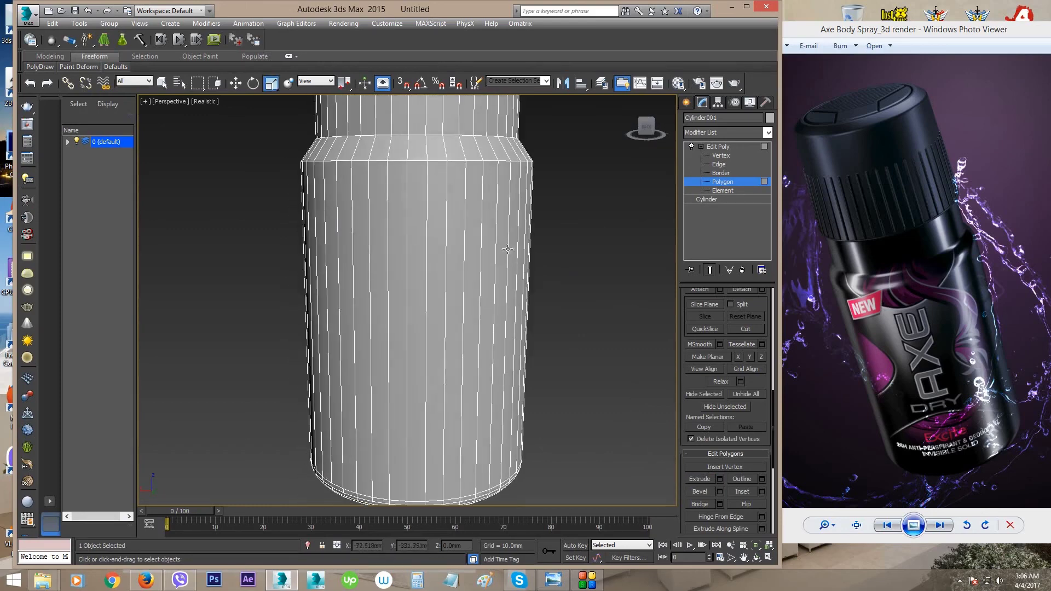
scroll(507, 249, down, 3)
click(712, 165)
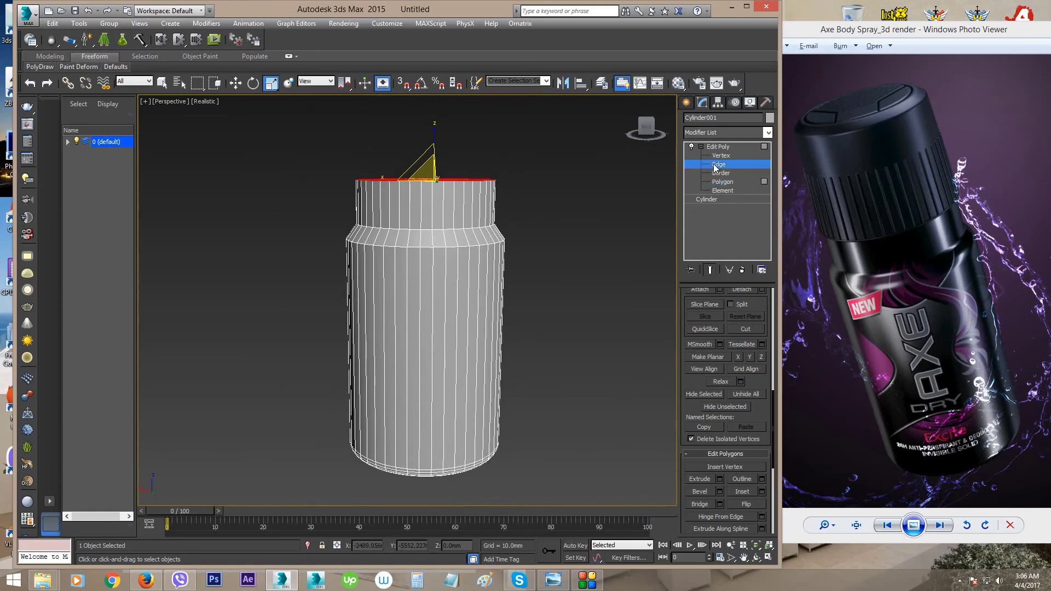
middle_drag(424, 219, 425, 270)
scroll(425, 270, up, 3)
double_click(425, 270)
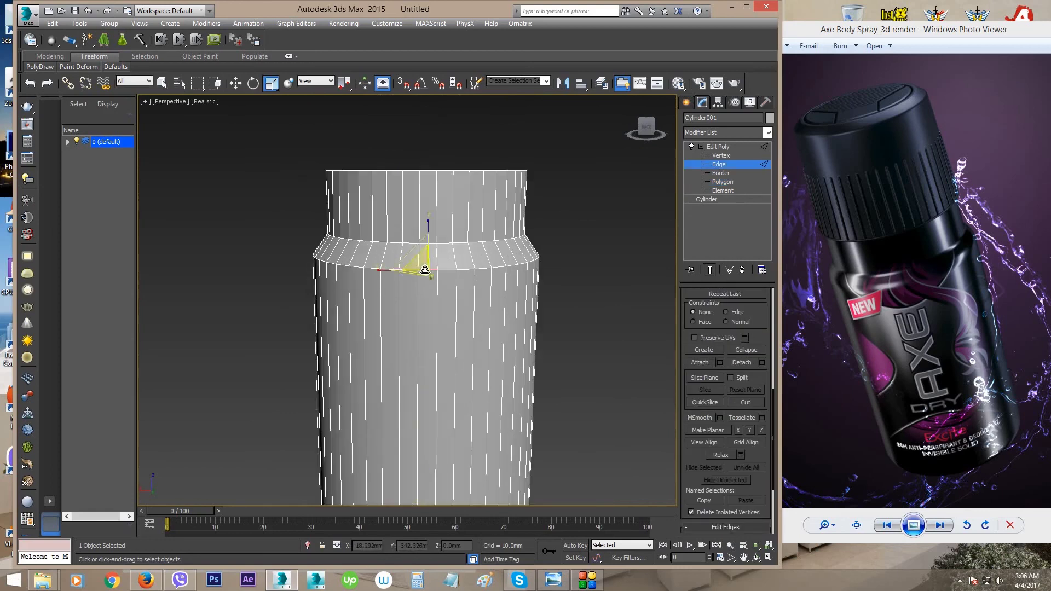
- Chamfer the shoulder edge loop at 1.844 mm with 6 segments
scroll(711, 461, down, 4)
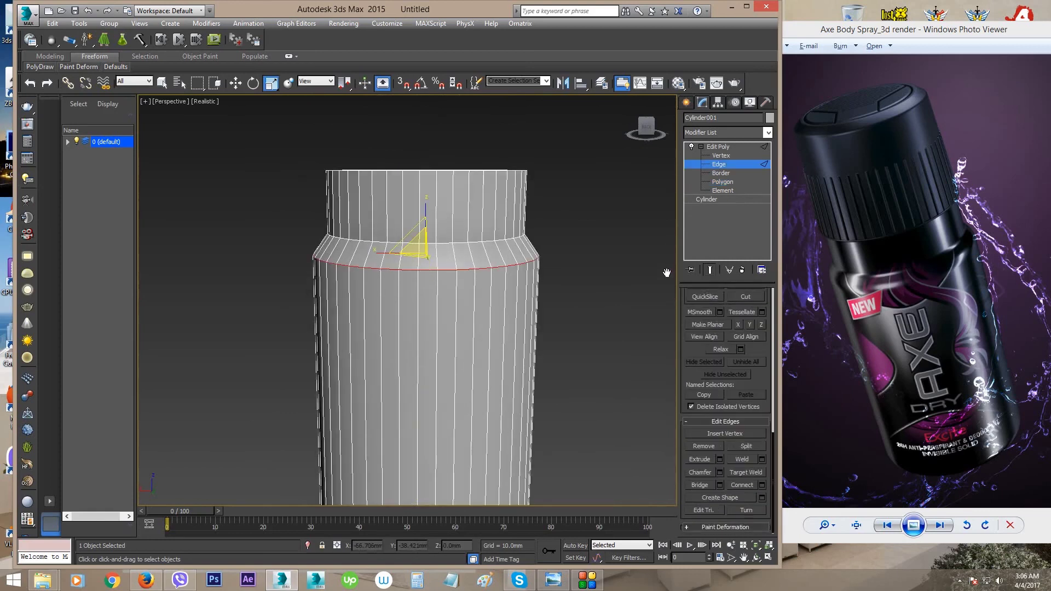
click(719, 472)
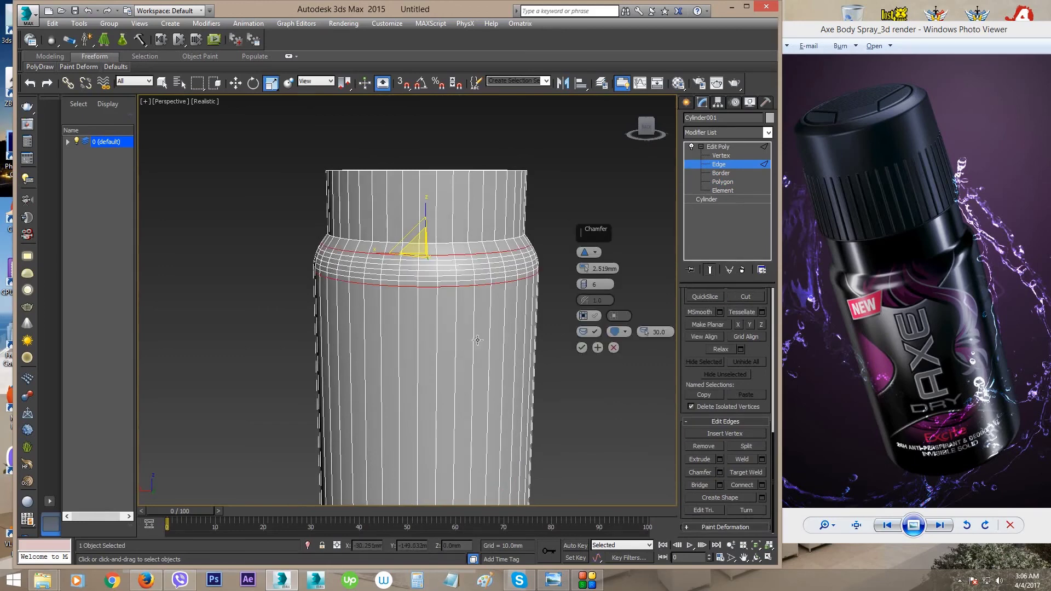
middle_drag(436, 279, 419, 290)
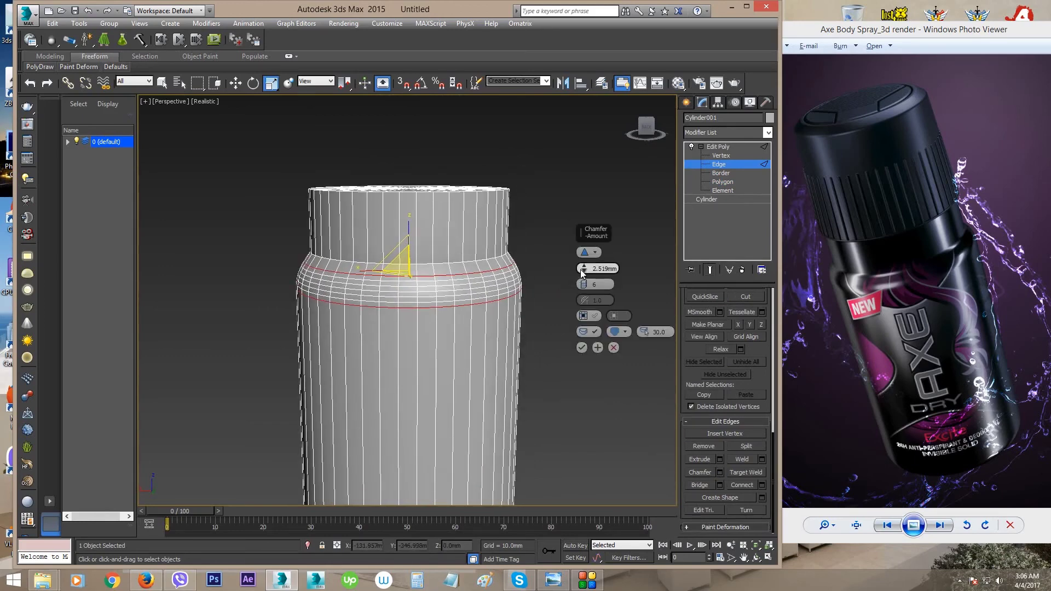
drag(585, 267, 580, 281)
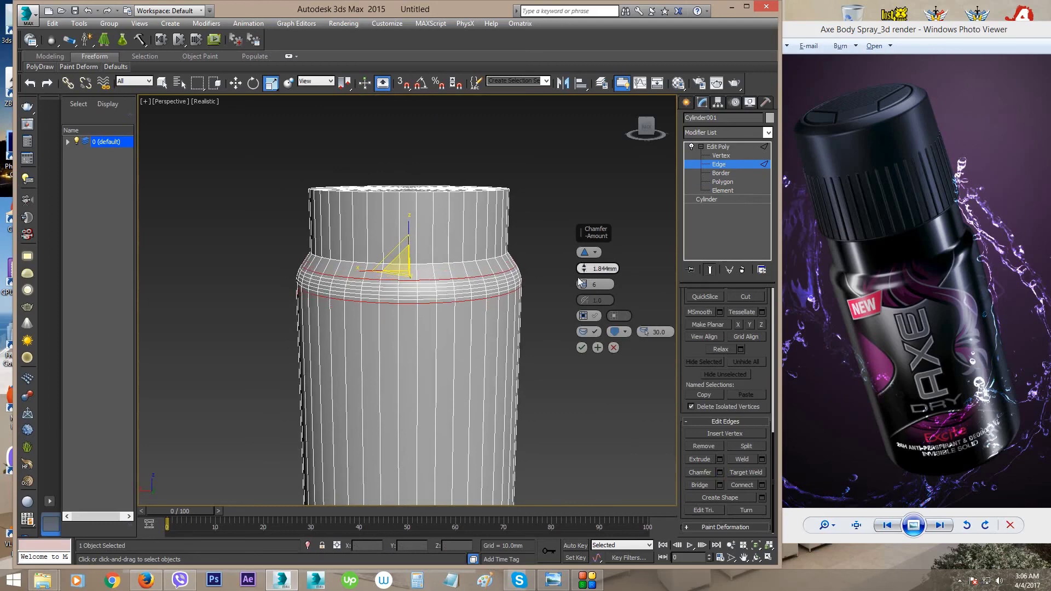
alt+middle_drag(552, 324, 521, 297)
click(598, 284)
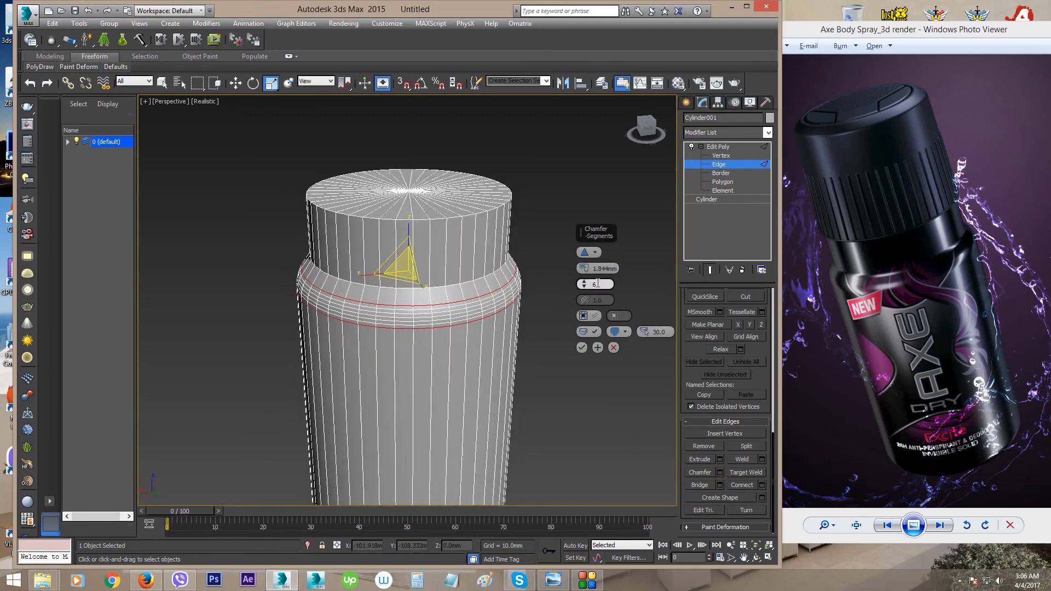
key(Return)
click(582, 348)
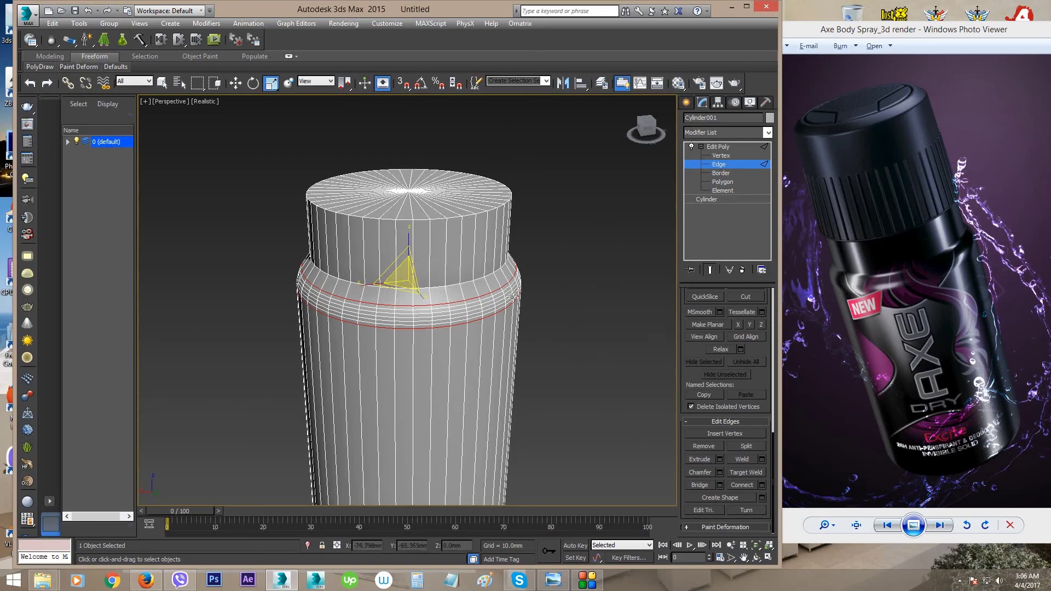
- Select the neck–body seam edge loop and set its chamfer width
double_click(471, 277)
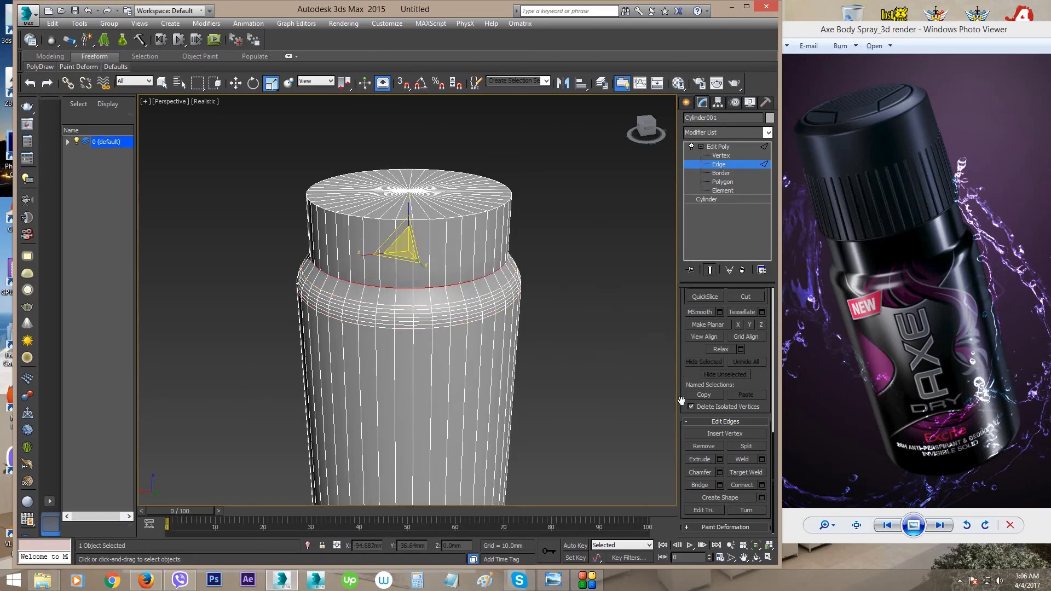
click(721, 473)
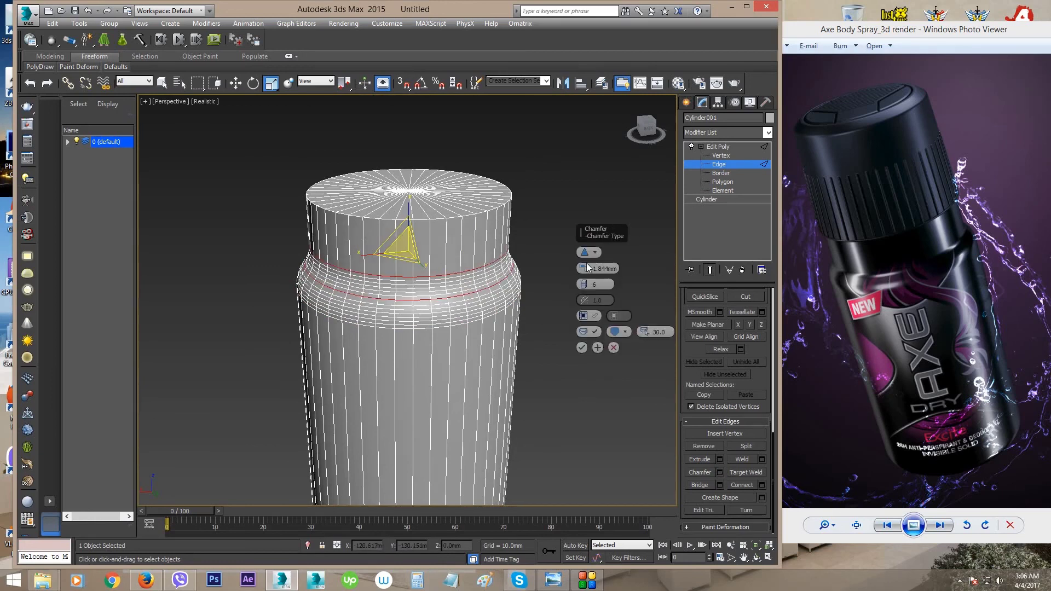
drag(587, 269, 580, 296)
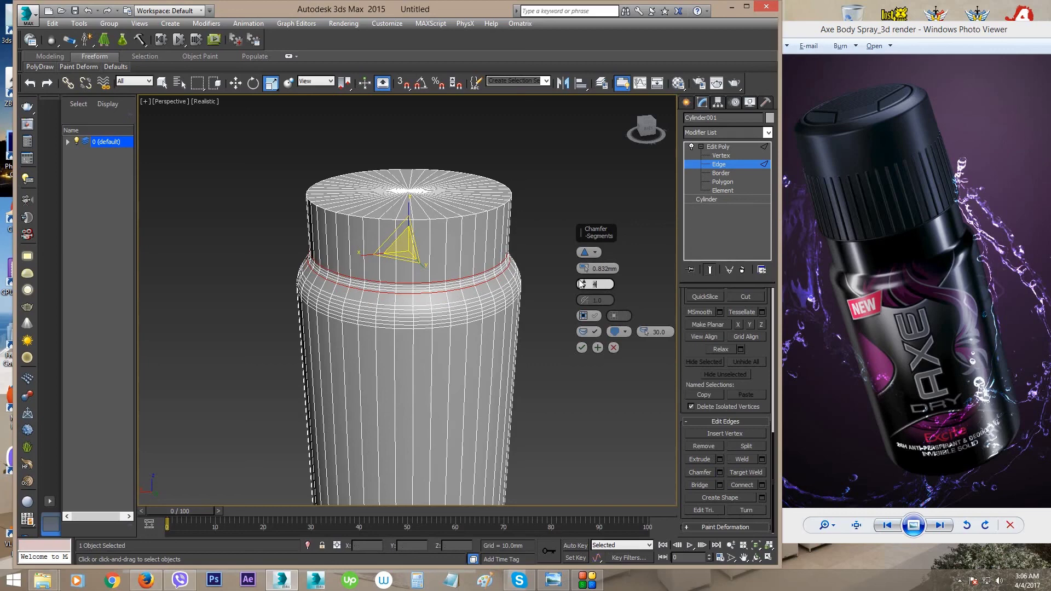
- Apply the seam chamfer, clear the edge selection, exit Edge level and deselect the can
click(582, 348)
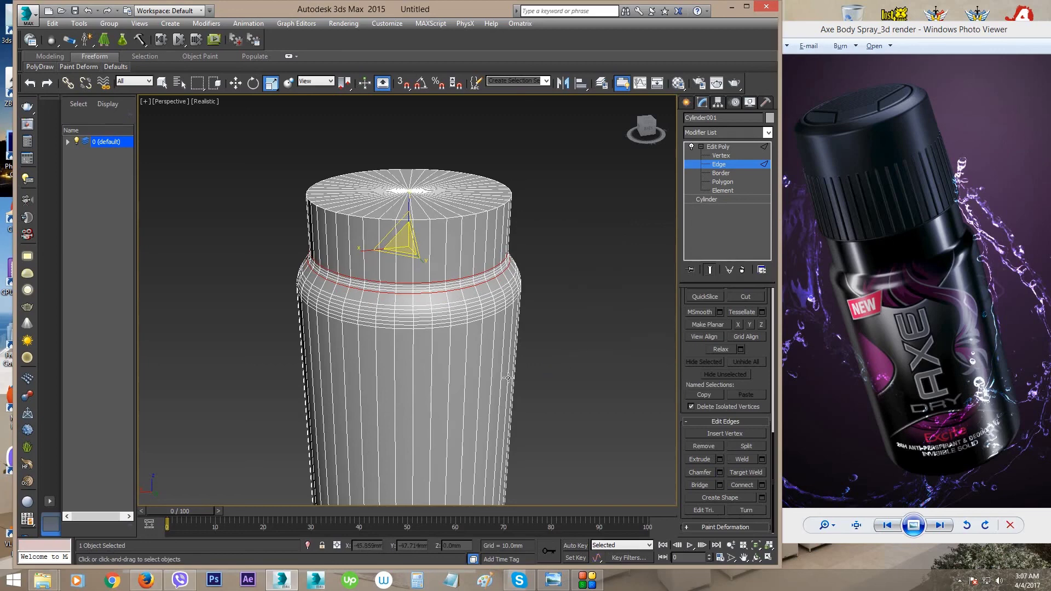
scroll(508, 378, down, 3)
scroll(479, 299, down, 2)
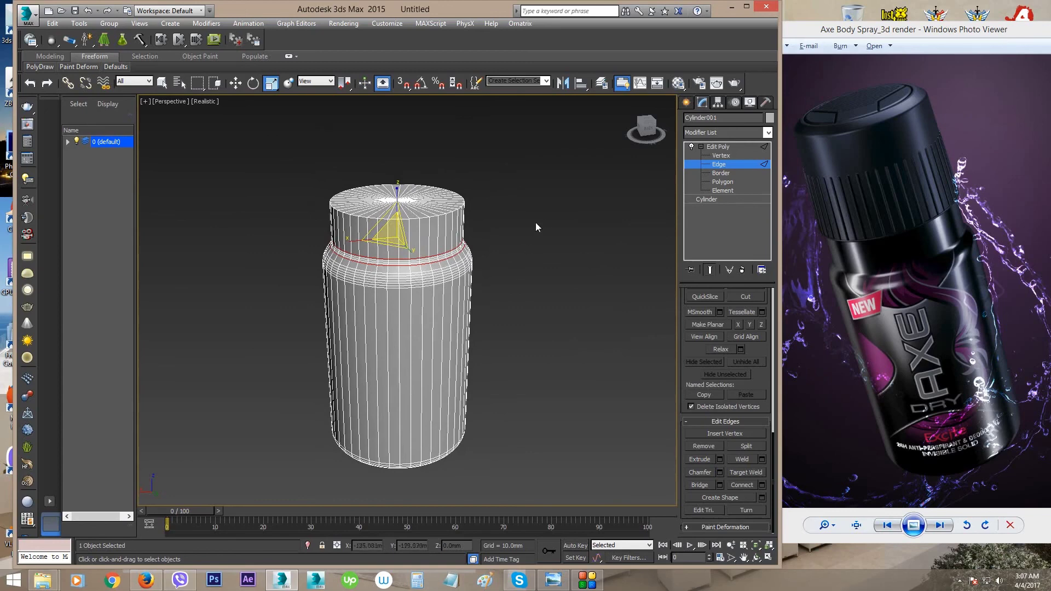
drag(553, 243, 537, 312)
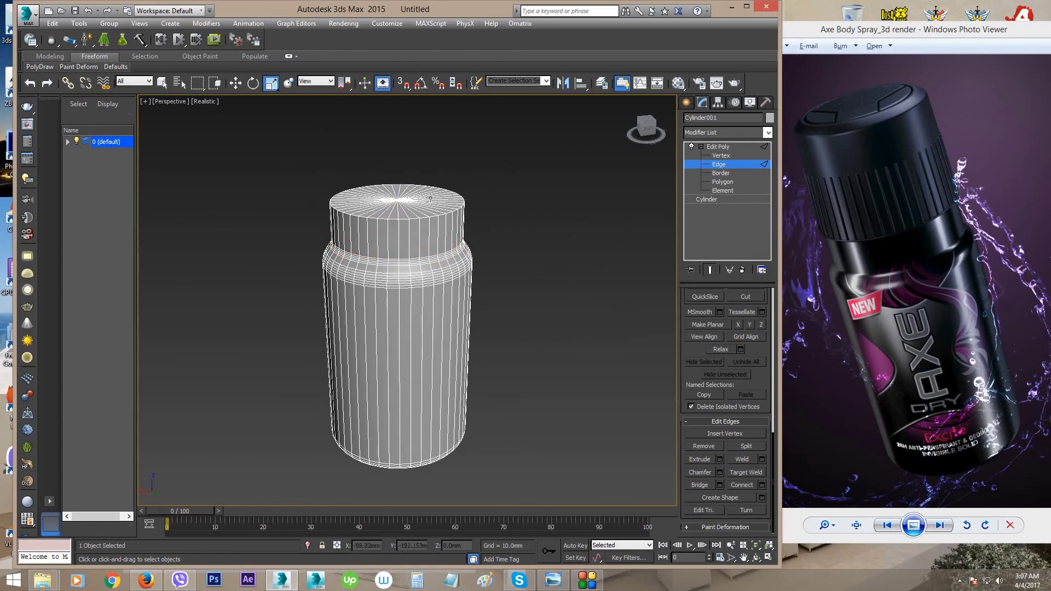
key(ctrl+a)
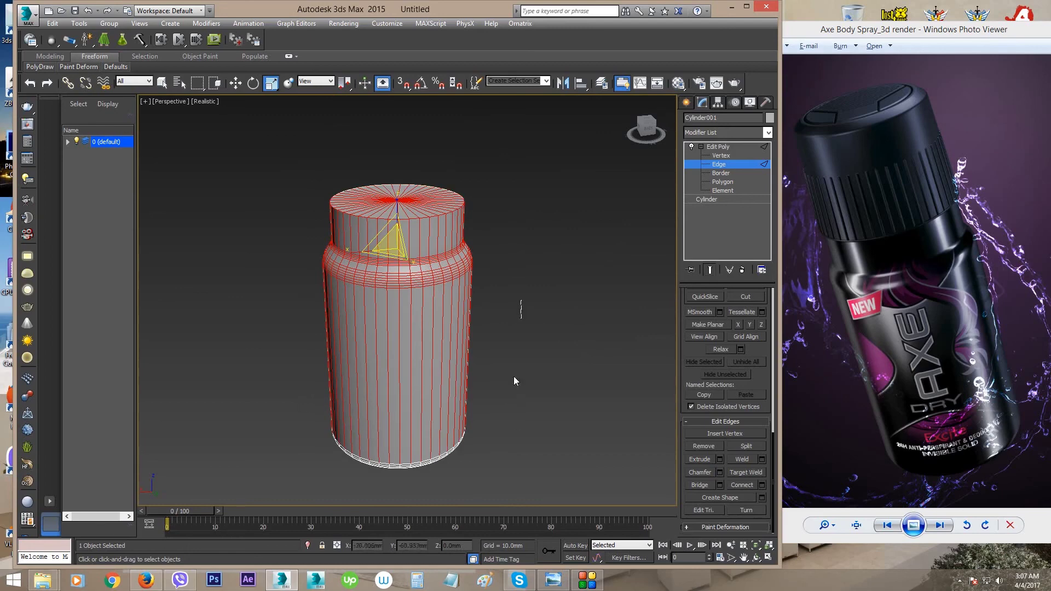
click(524, 394)
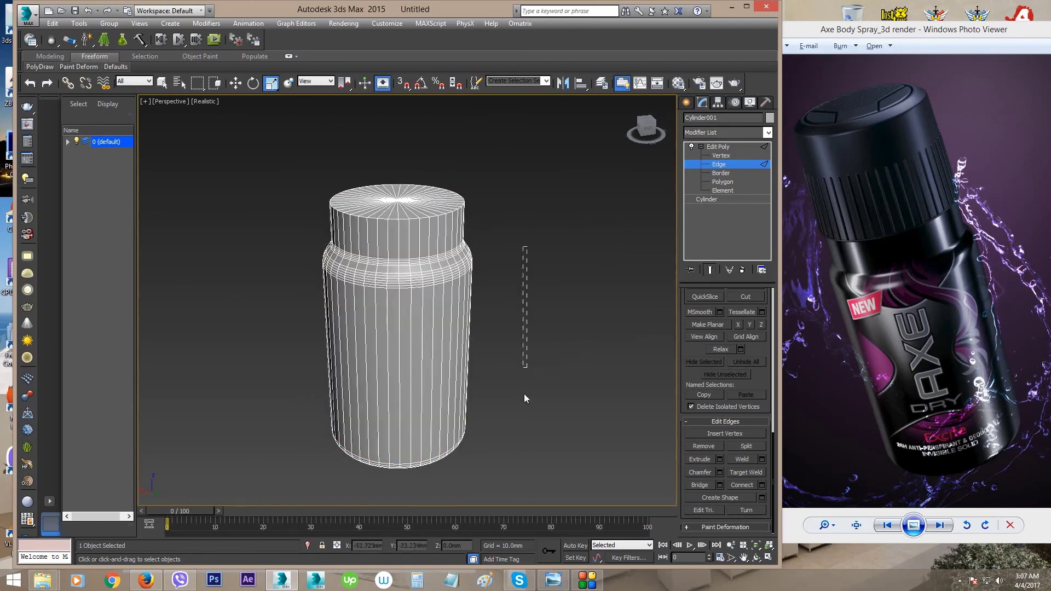
click(719, 147)
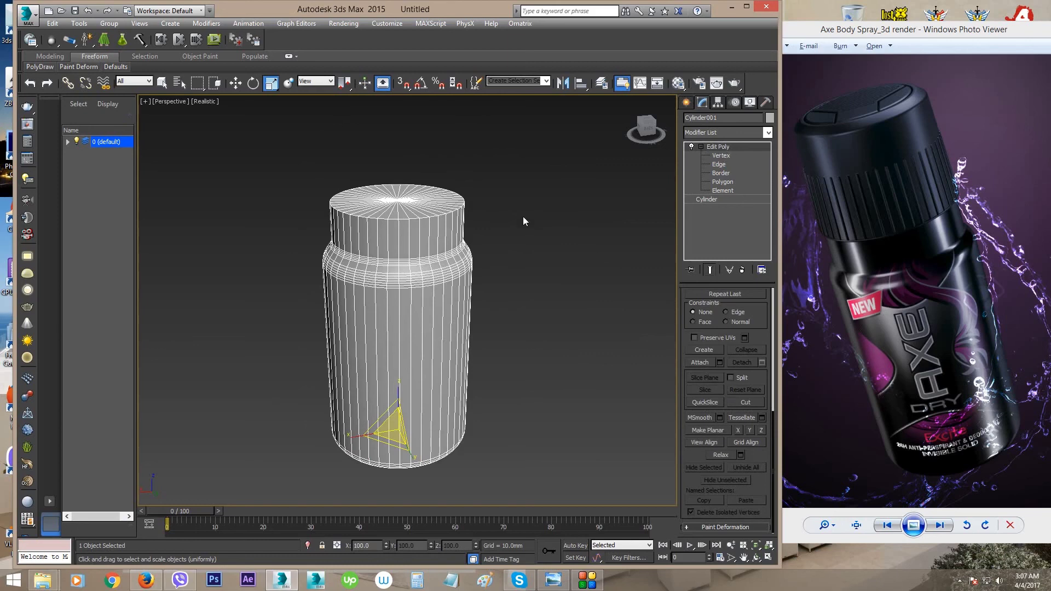
drag(550, 454, 550, 454)
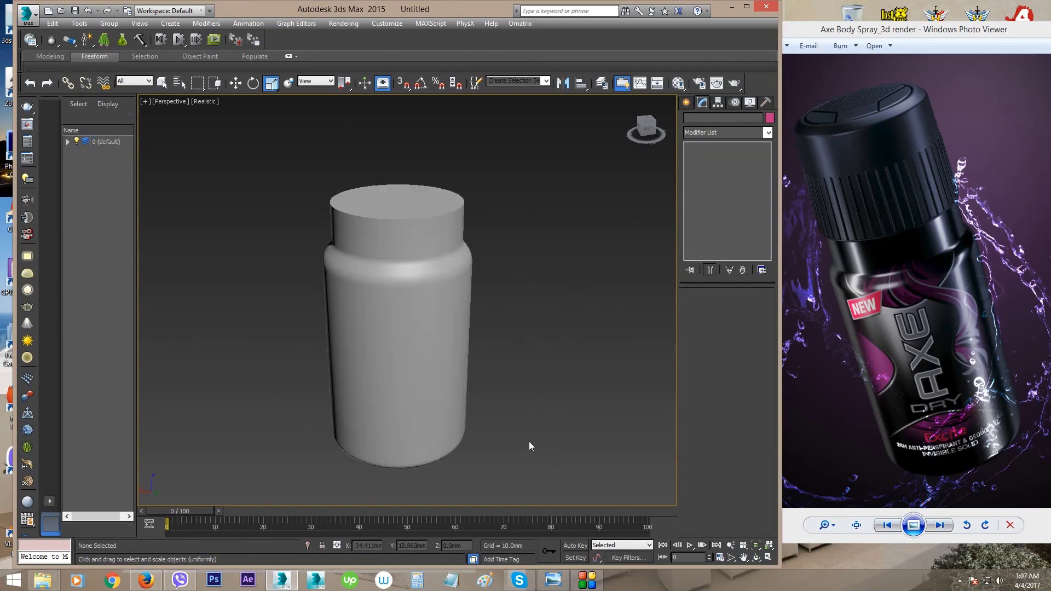
- Zoom in on the shaded can and move the reference photo window beside it
middle_drag(529, 392, 524, 347)
mouse_move(498, 314)
ctrl+alt+middle_down()
mouse_move(498, 304)
mouse_move(489, 315)
mouse_move(501, 308)
ctrl+alt+middle_up()
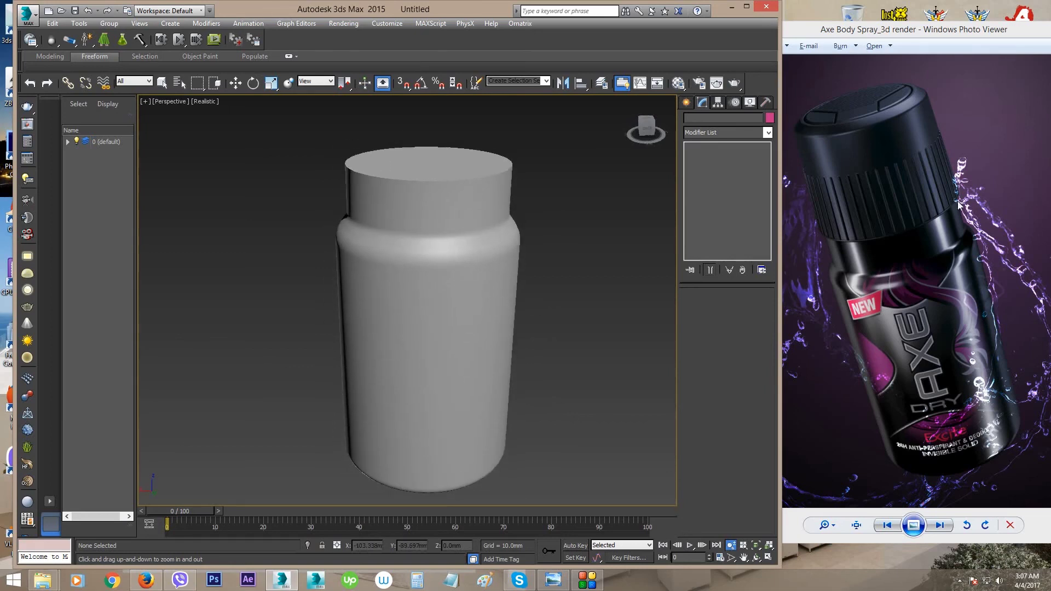
click(896, 92)
drag(865, 31, 686, 67)
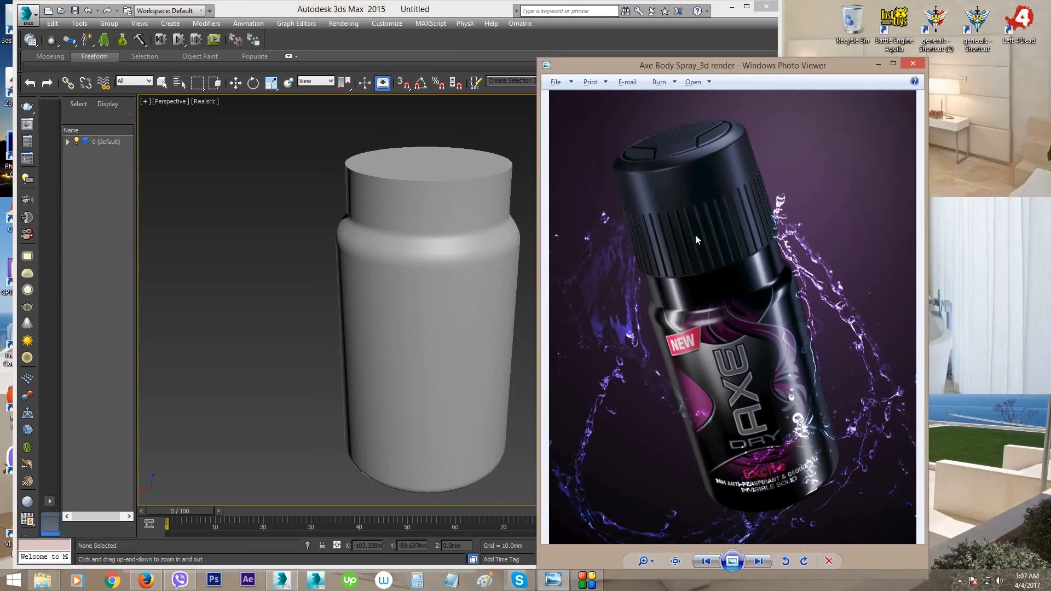
- Zoom into the reference photo and center the ribbed black cap
scroll(695, 234, up, 3)
drag(698, 235, 711, 342)
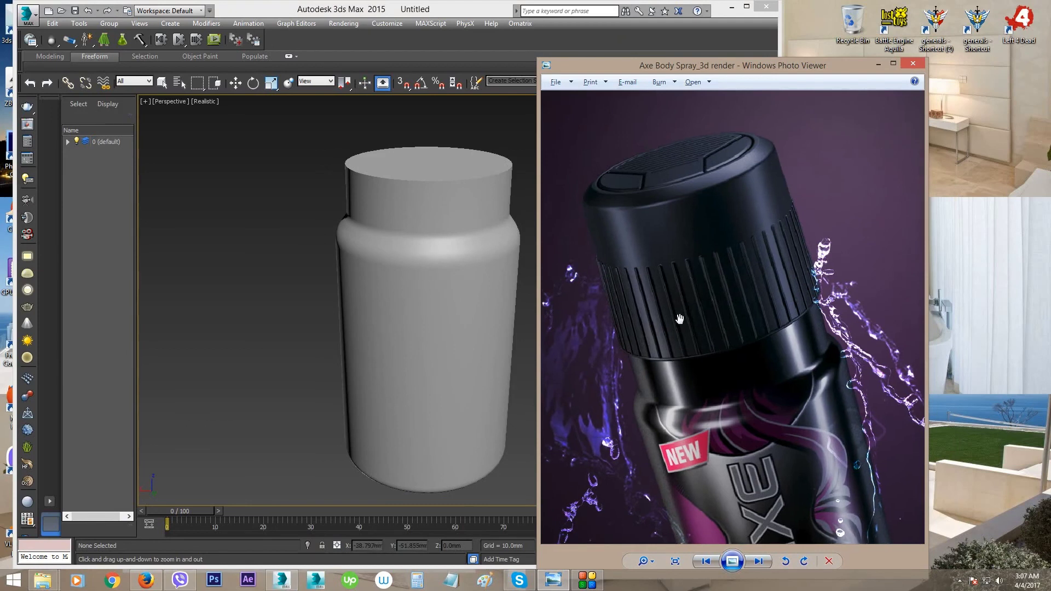
drag(679, 318, 693, 273)
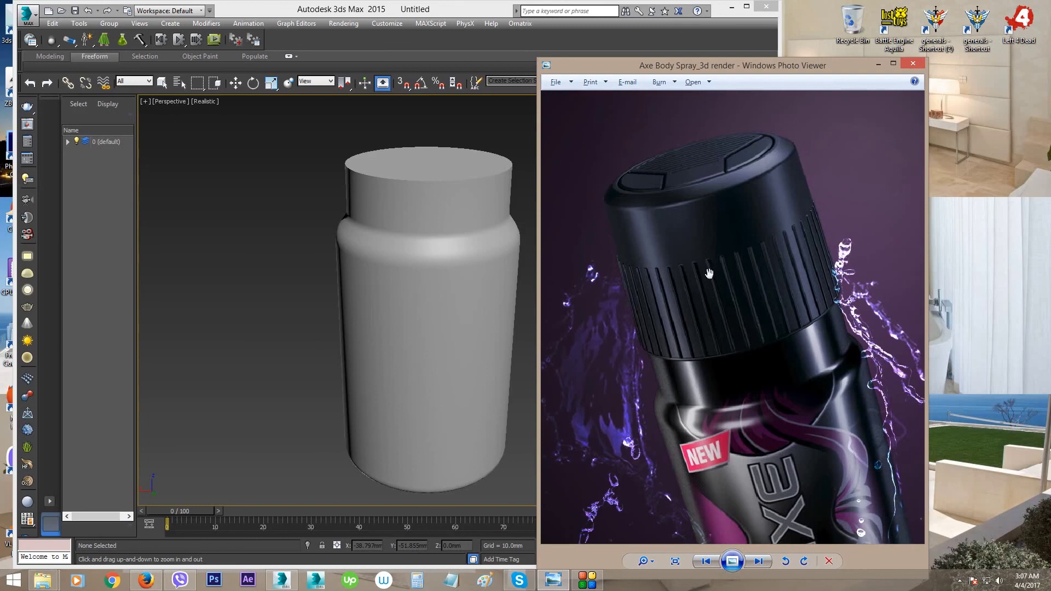
drag(710, 273, 735, 276)
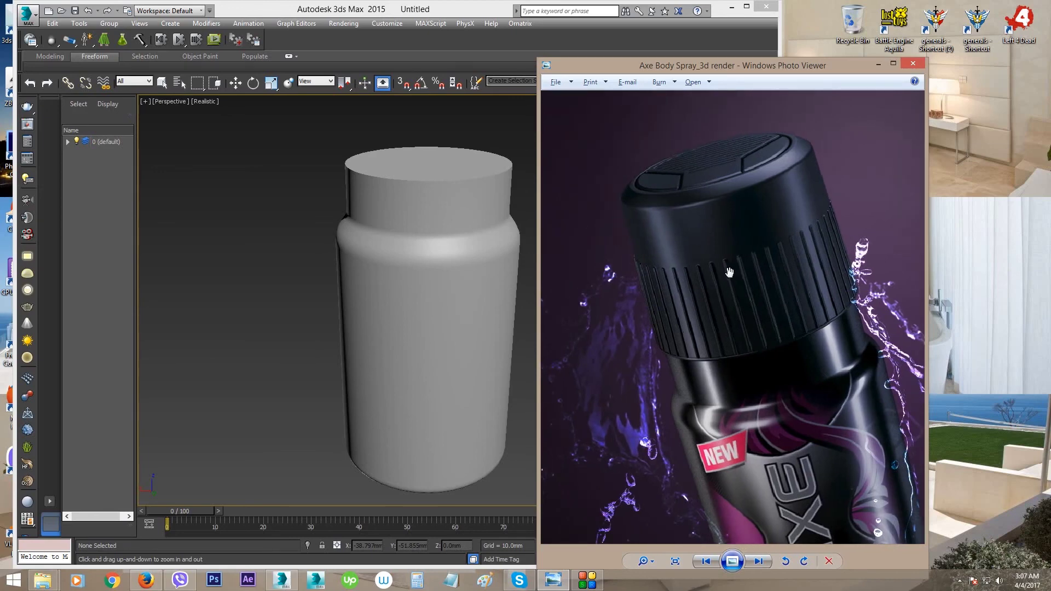